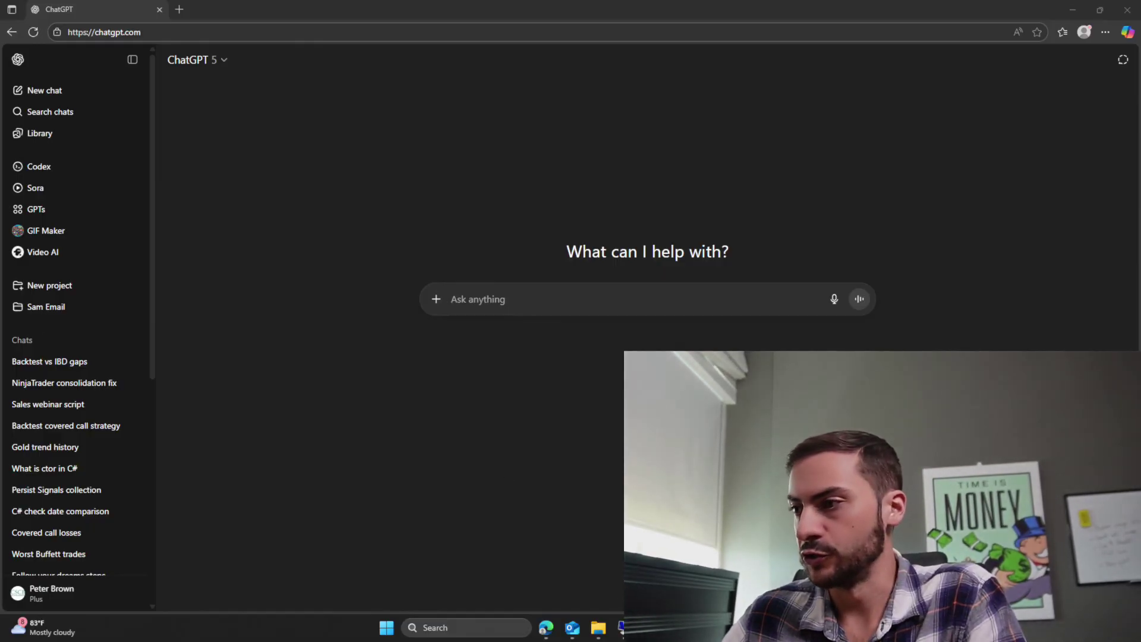
Step: Bring NinjaTrader's Strategies list to the front and scroll through the strategy rows
mouse_move(621, 628)
click(511, 569)
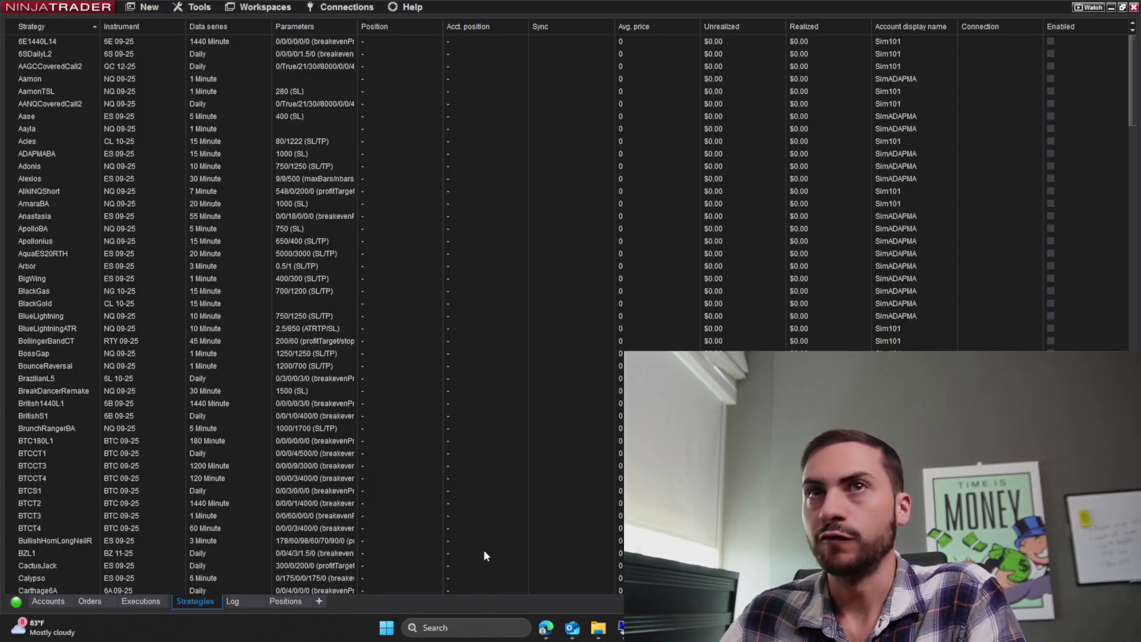
scroll(66, 161, down, 15)
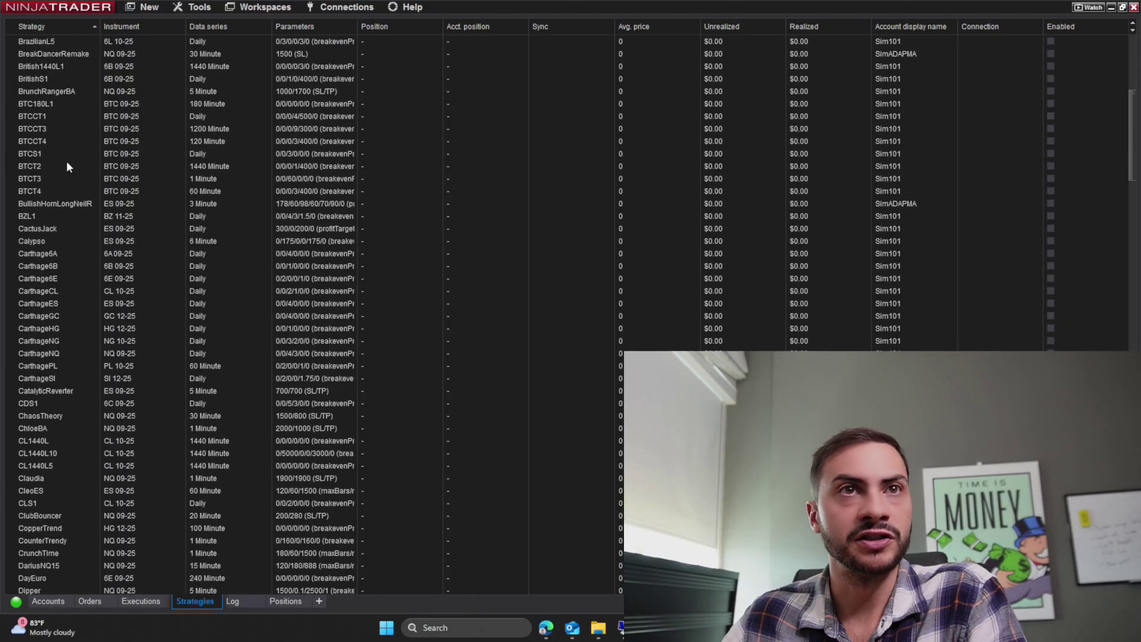
scroll(67, 162, down, 7)
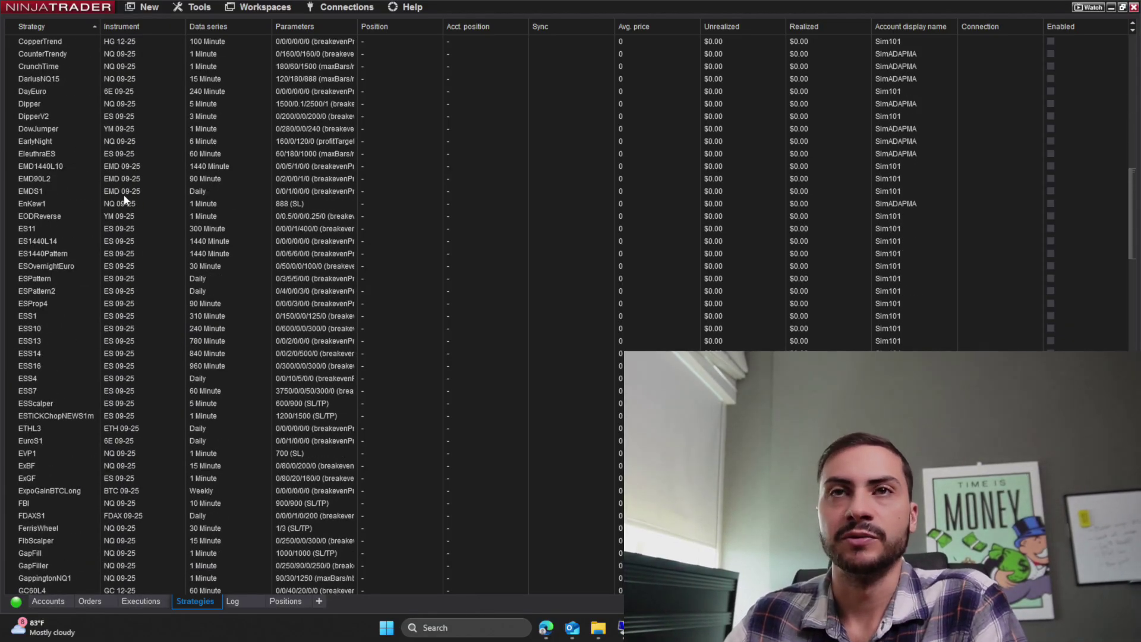
scroll(125, 199, down, 4)
scroll(125, 199, down, 4)
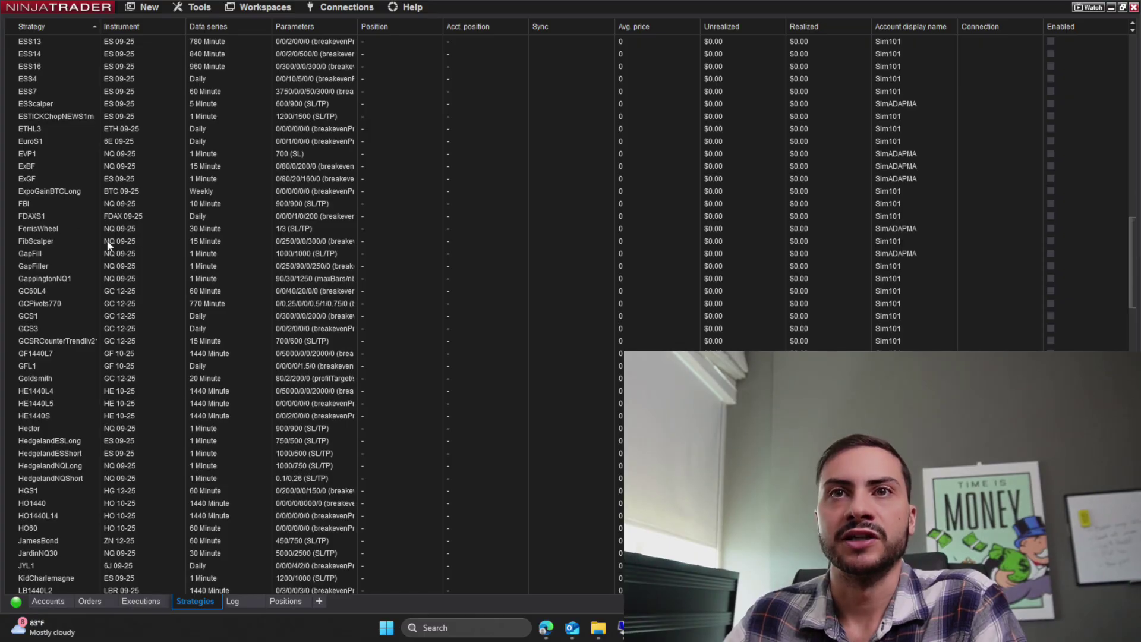
scroll(110, 242, down, 2)
scroll(76, 247, up, 20)
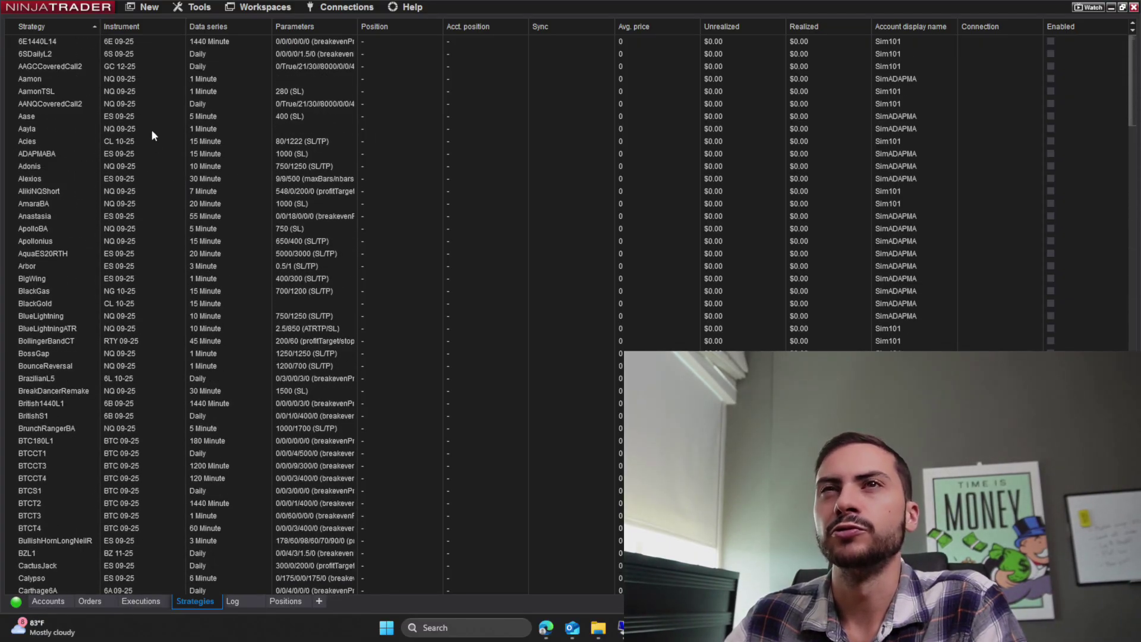
Step: Tick Enabled on the BlueLightningATR row, then on the Aase row
click(228, 315)
click(214, 328)
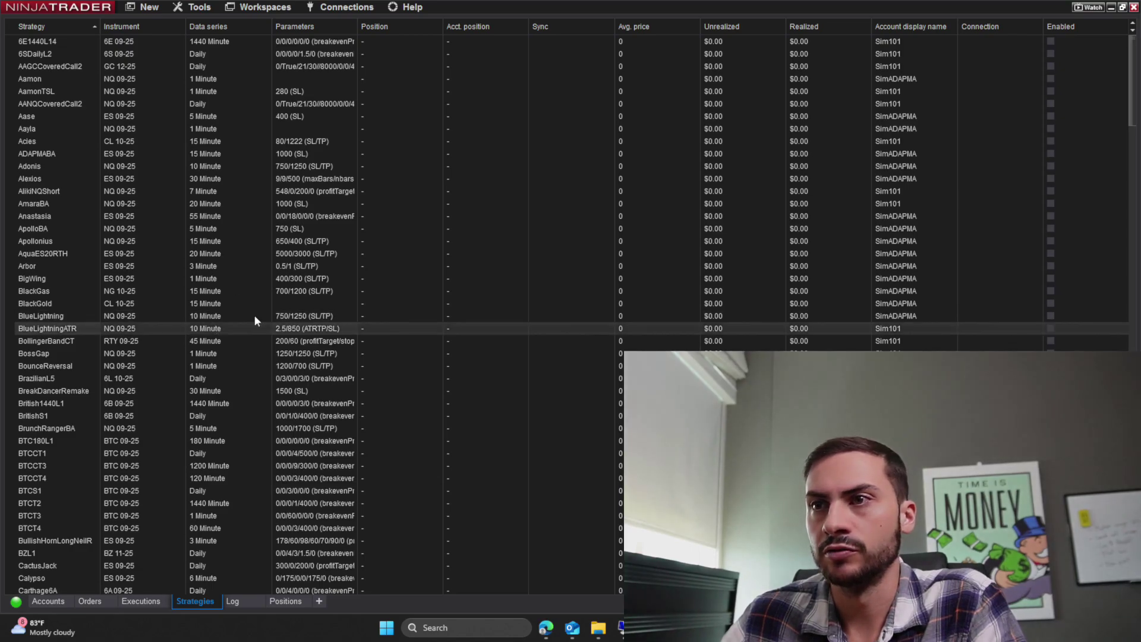
click(1050, 328)
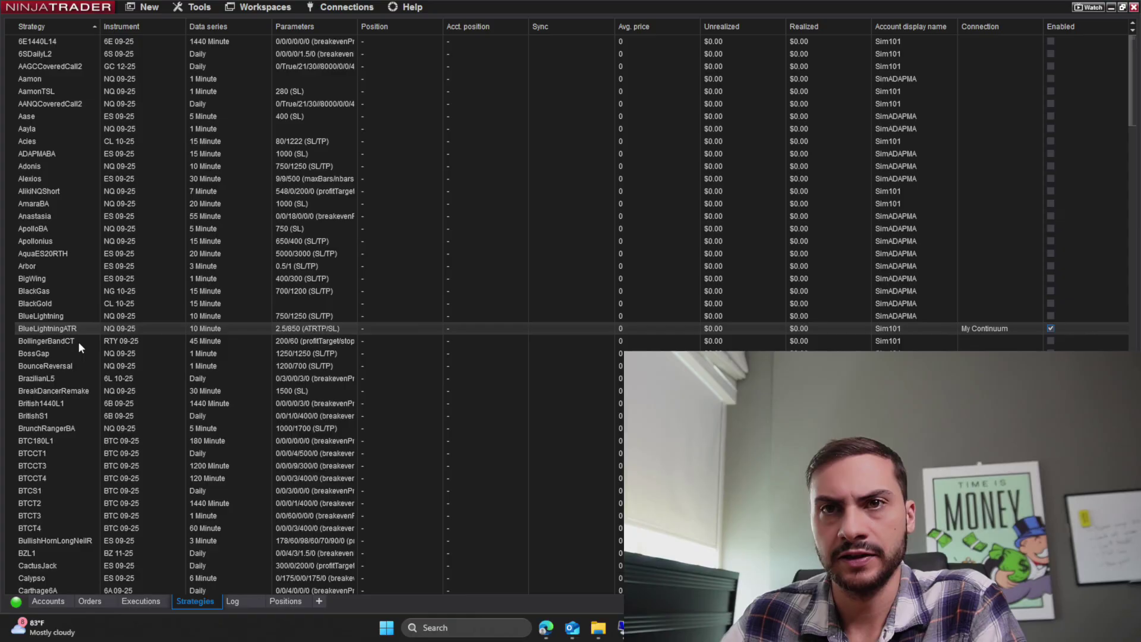
click(124, 117)
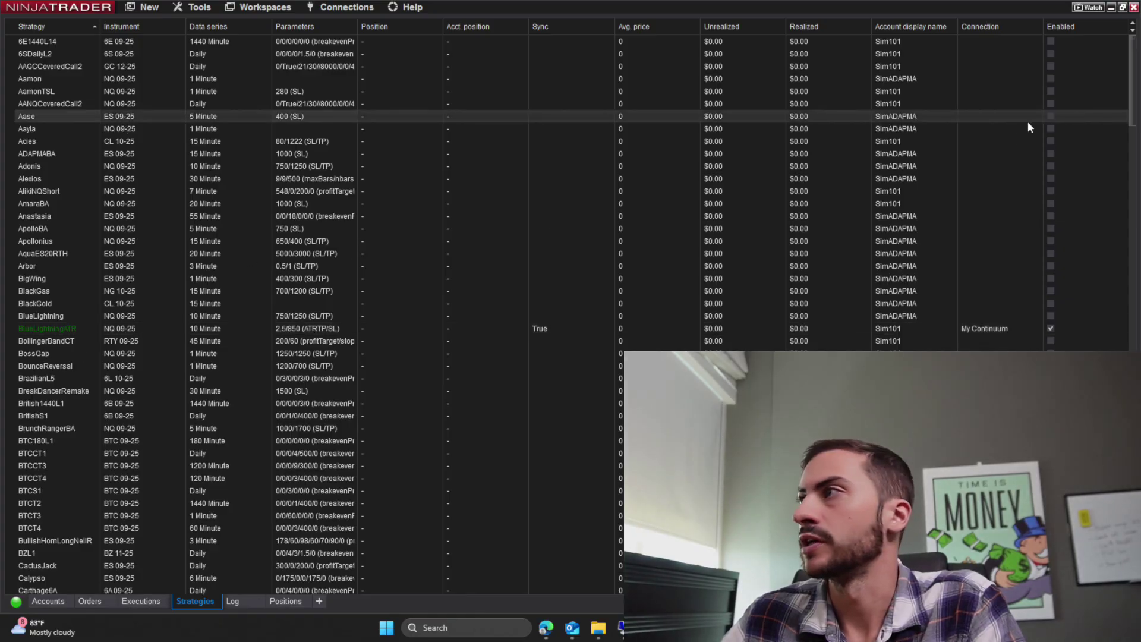
click(1050, 116)
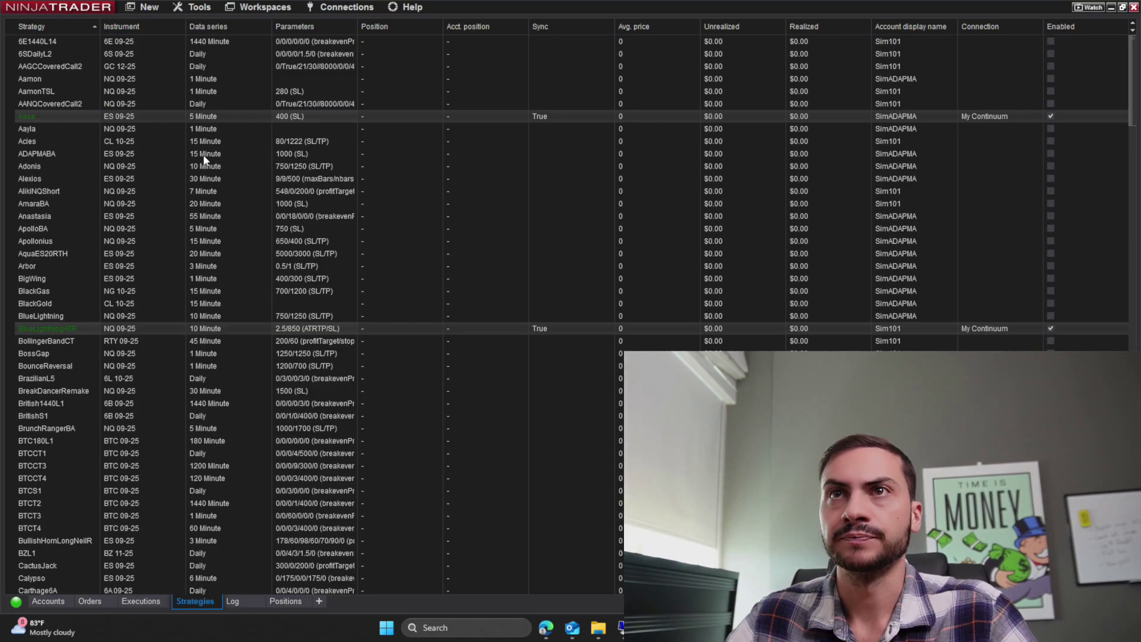
Step: Open Real-Time & Historical performance reports for both strategies and arrange the two windows
right_click(48, 119)
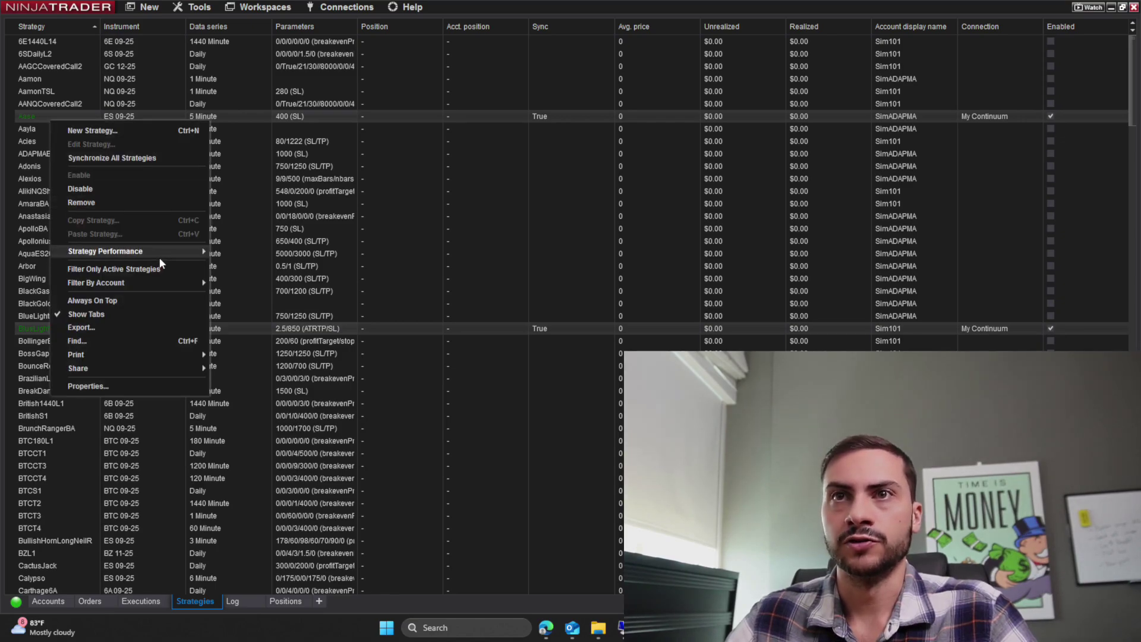
mouse_move(162, 253)
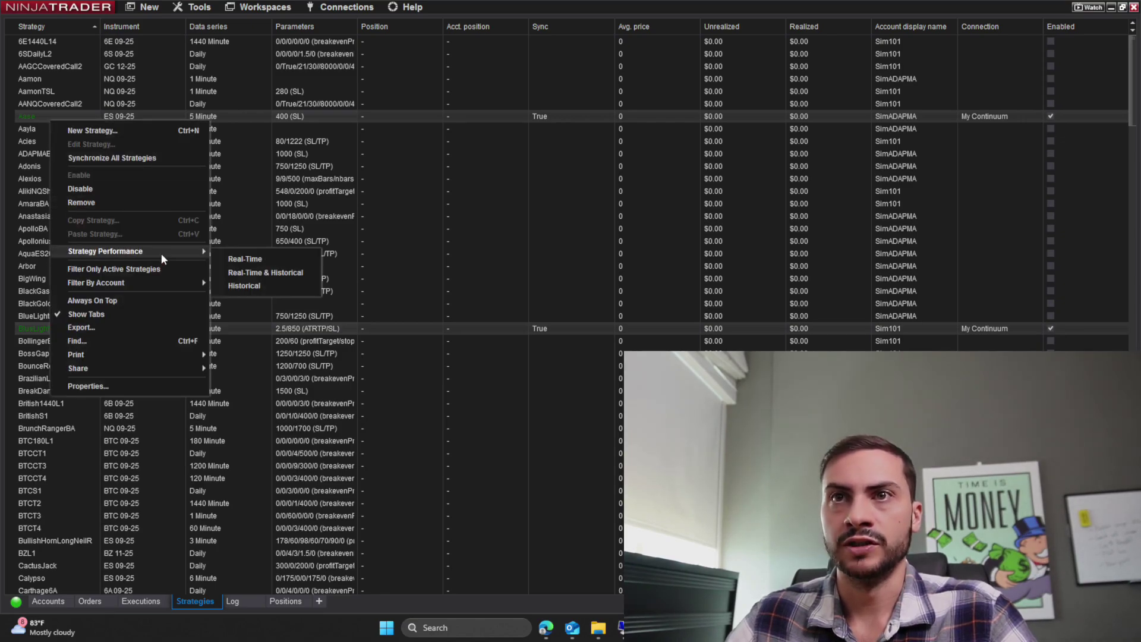
click(257, 273)
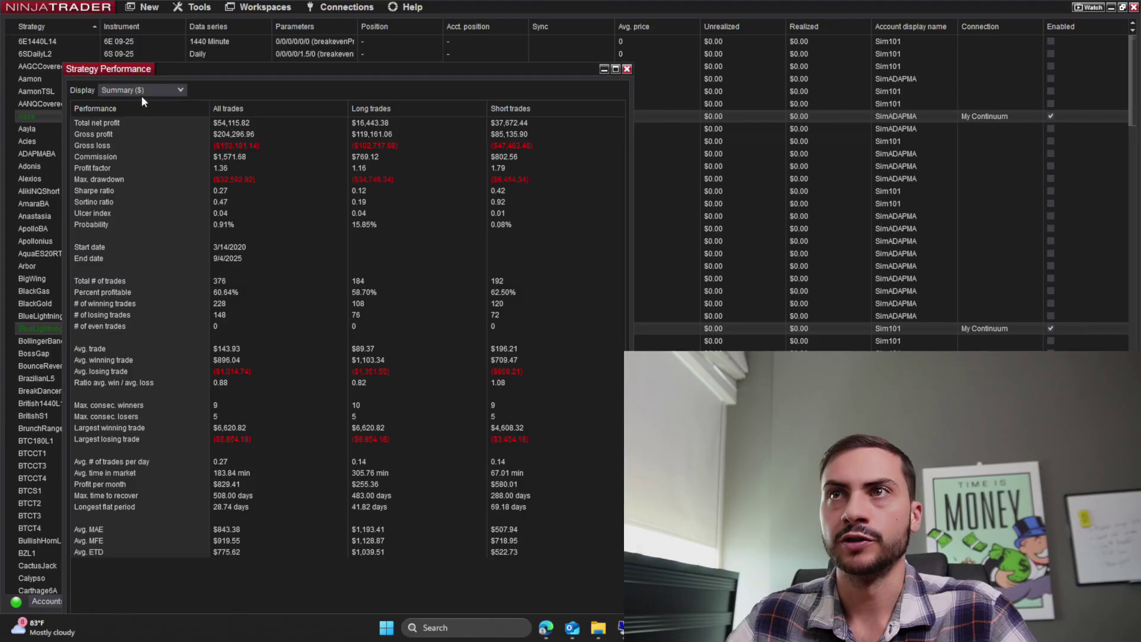
drag(250, 103, 413, 5)
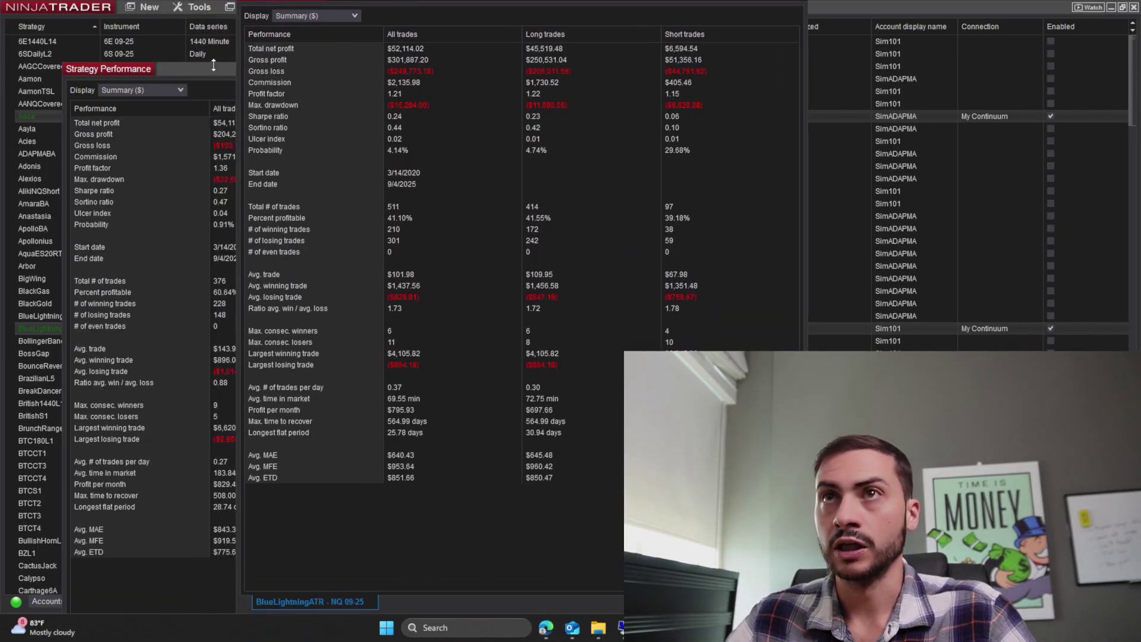
drag(213, 65, 130, 62)
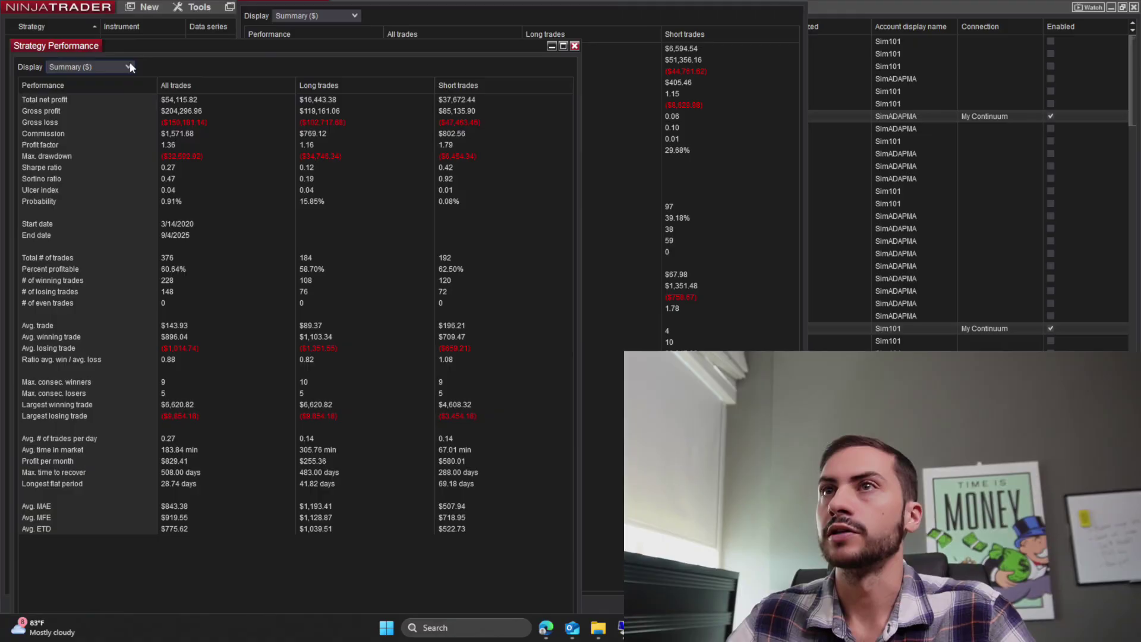
drag(198, 48, 247, 37)
Step: Set the Aase report's Display to Trades to list its individual trades
click(136, 57)
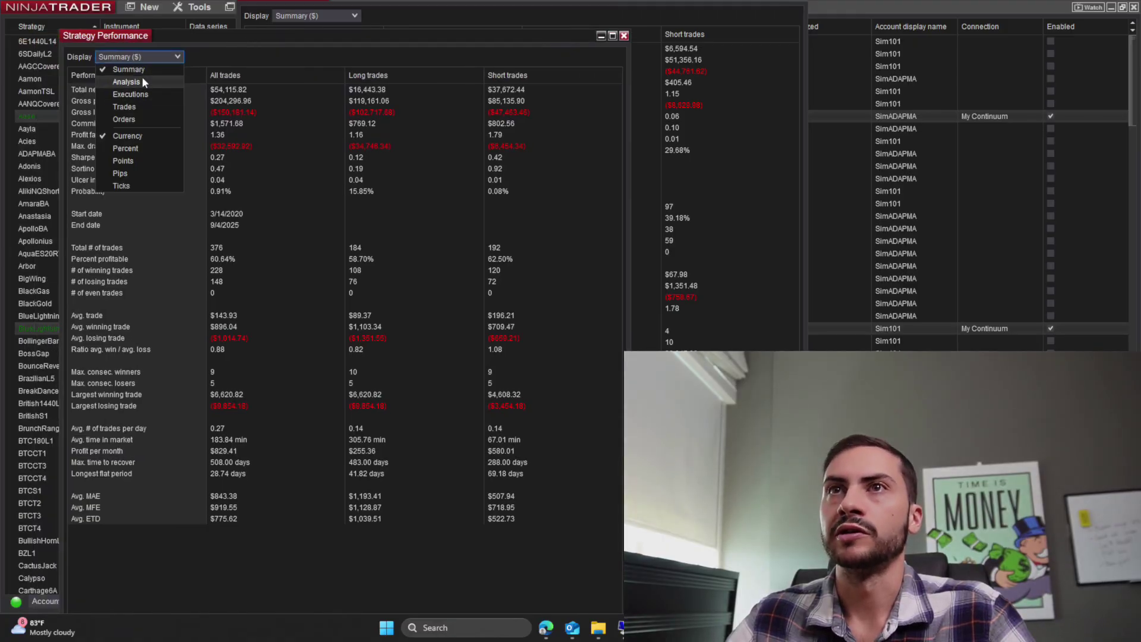
click(136, 107)
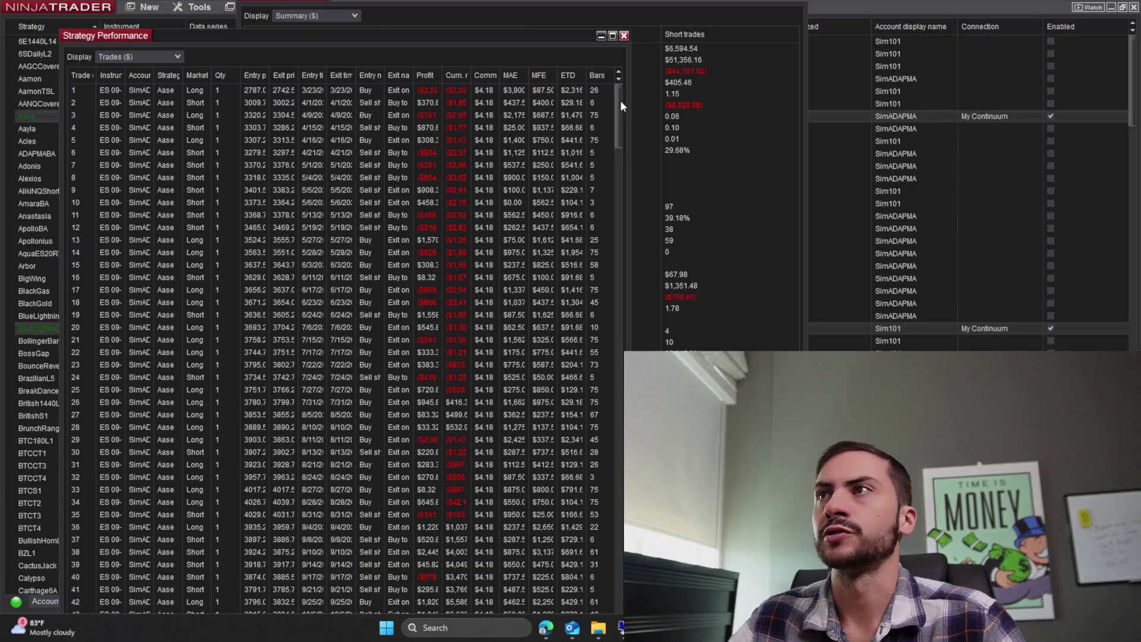
right_click(244, 92)
Step: Export the Aase trades as AaseTrades.xlsx, then close the opened workbook and report
click(296, 159)
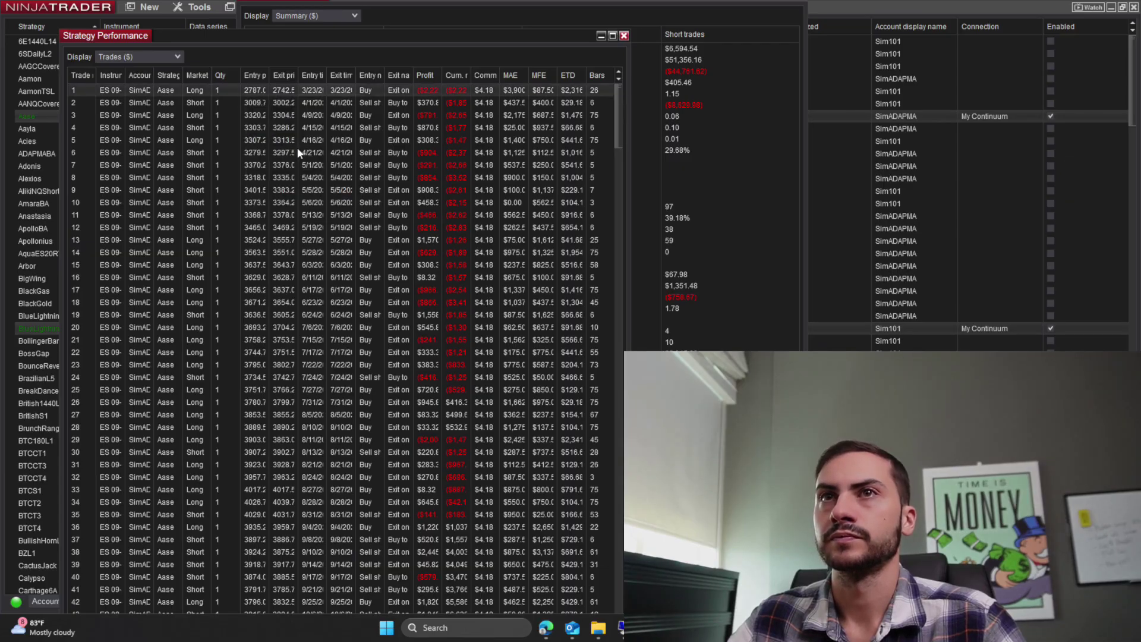
text(Aase)
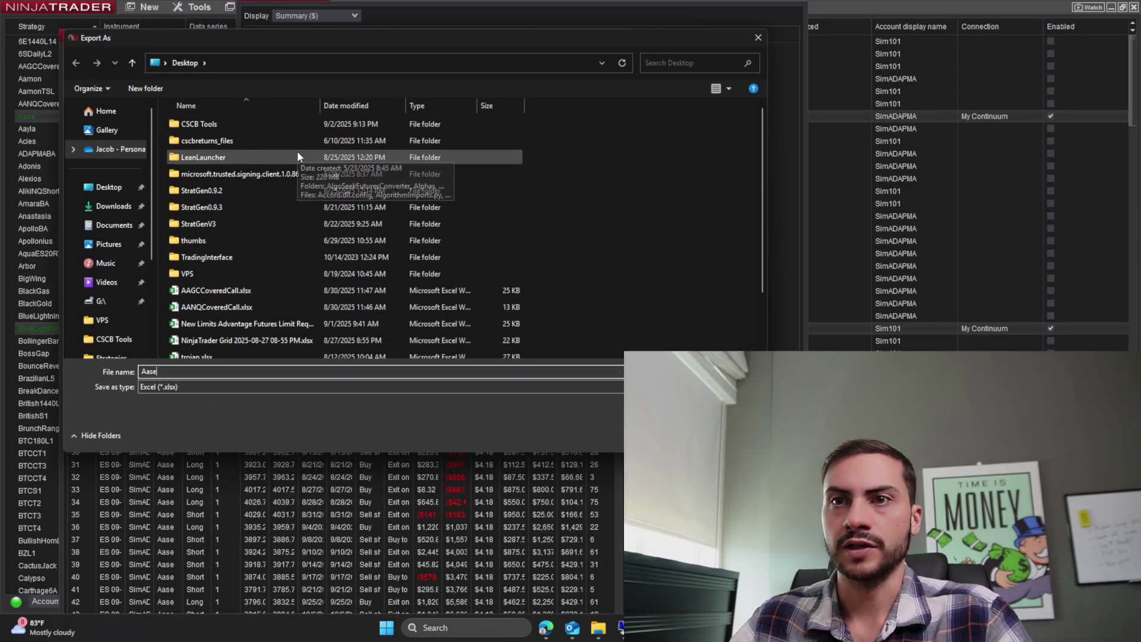
text(Trades)
key(Return)
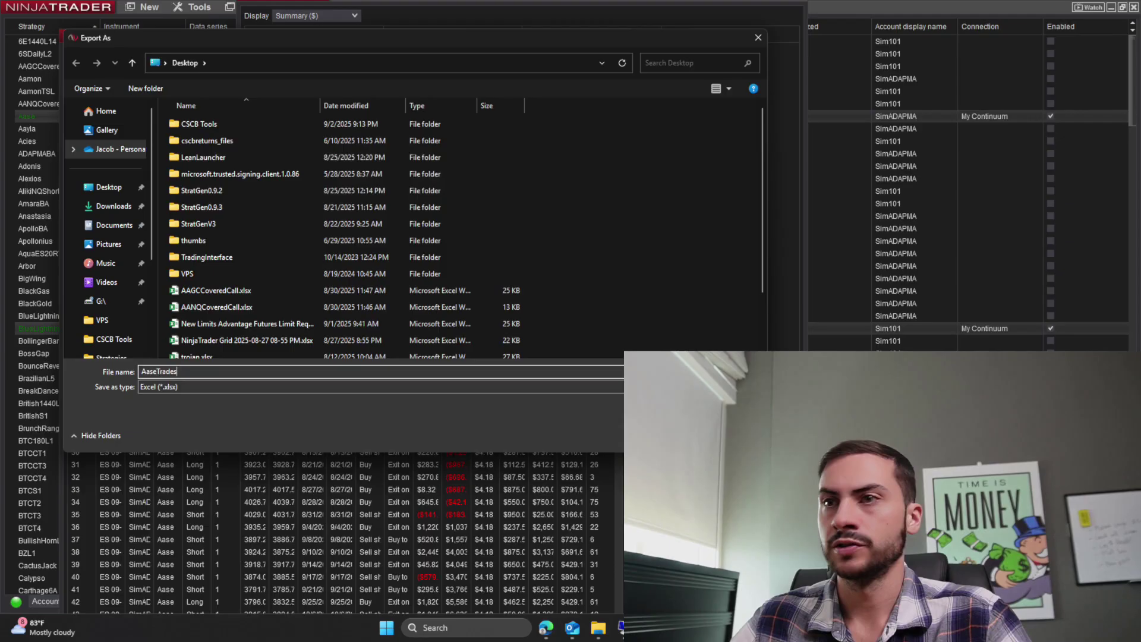
click(1125, 12)
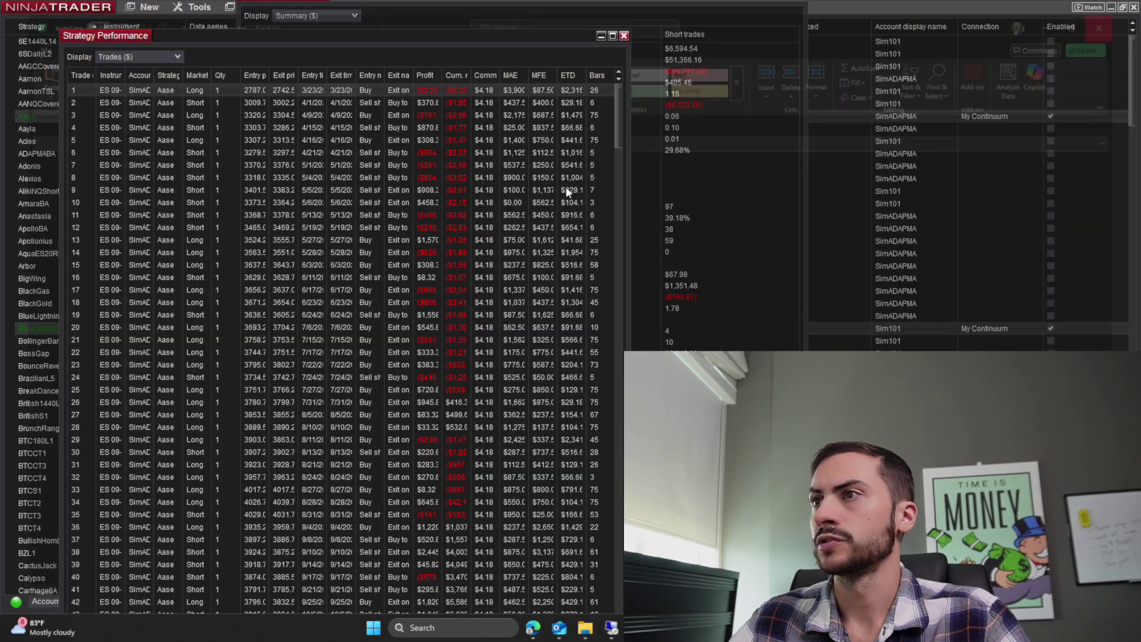
click(623, 36)
Step: Switch BlueLightningATR's report to Trades and export it as BlueLightningATRTrades
click(315, 15)
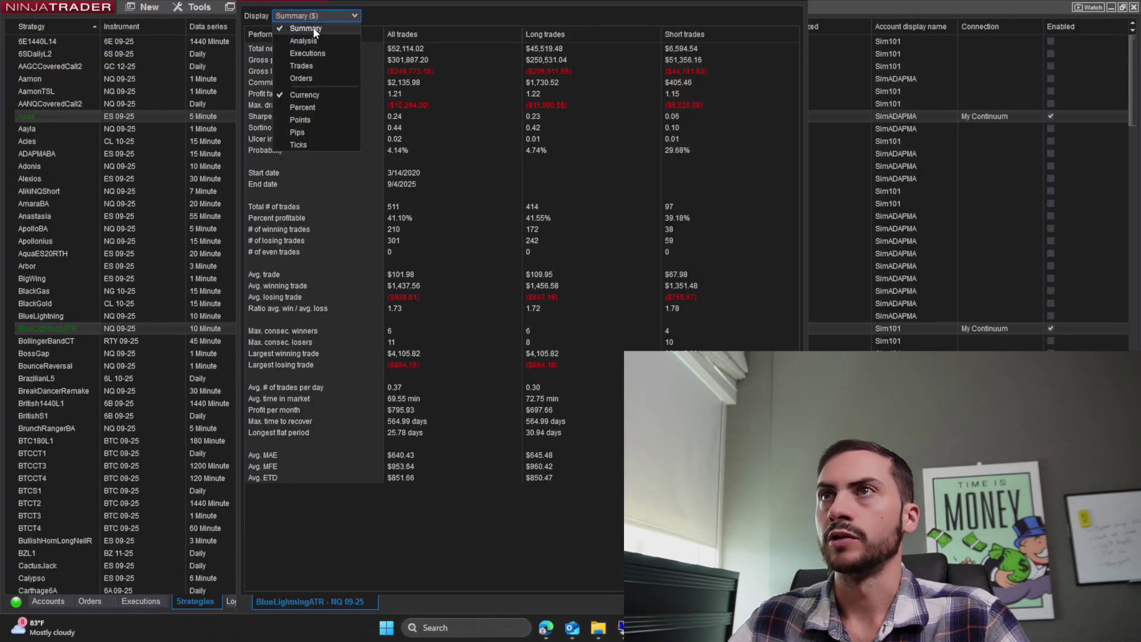
click(315, 46)
right_click(318, 70)
click(318, 19)
click(315, 113)
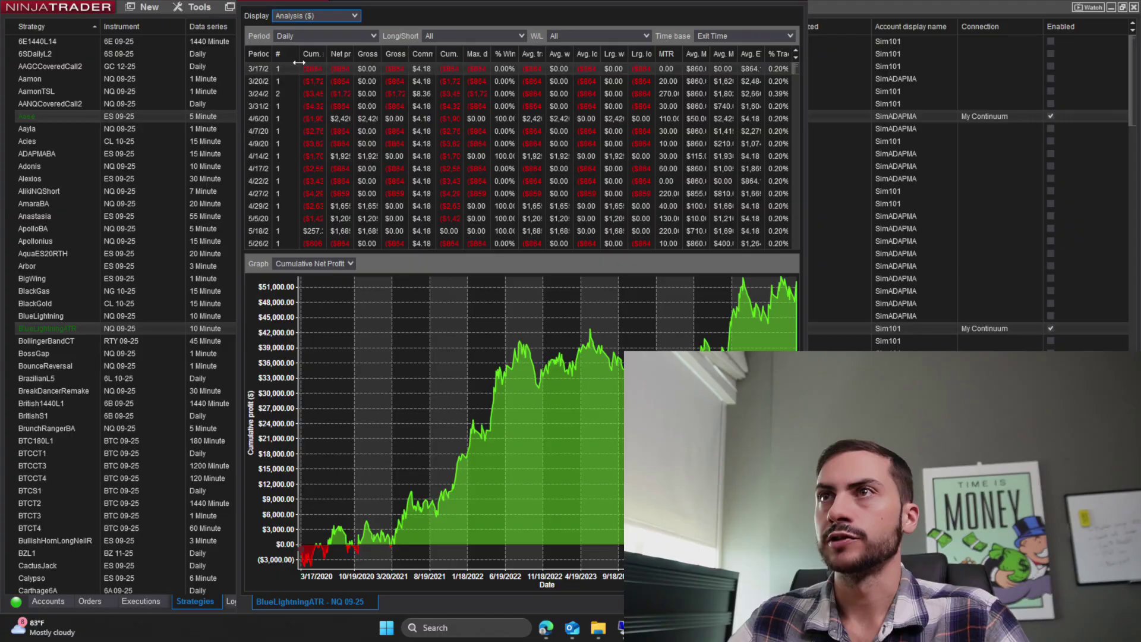
right_click(321, 72)
click(352, 107)
text(BlueLightnin)
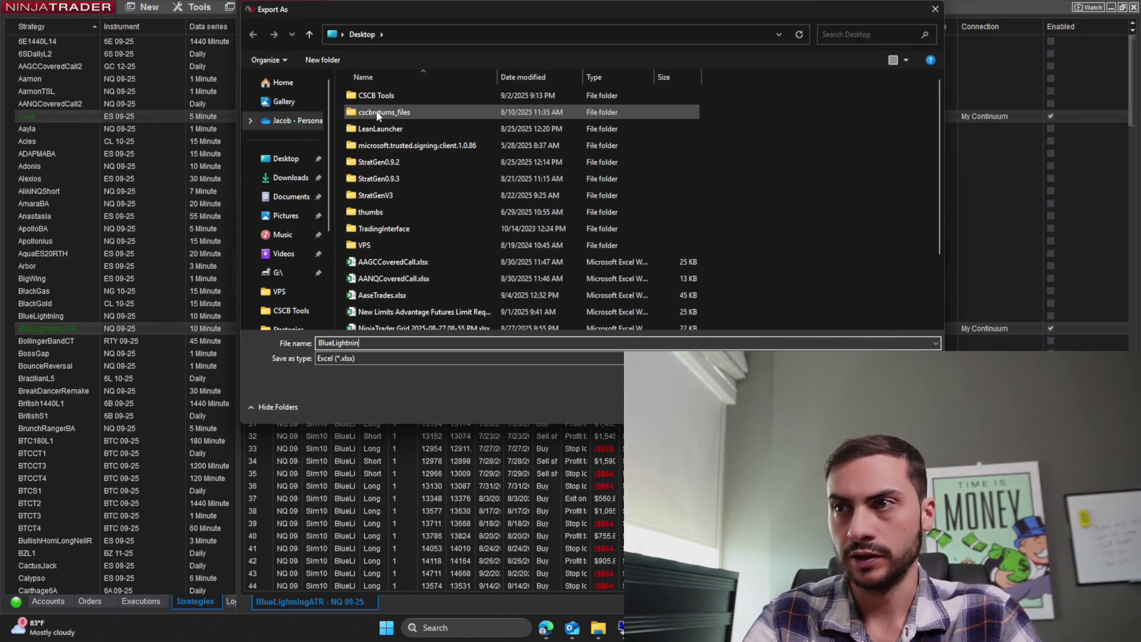
text(gATRTra)
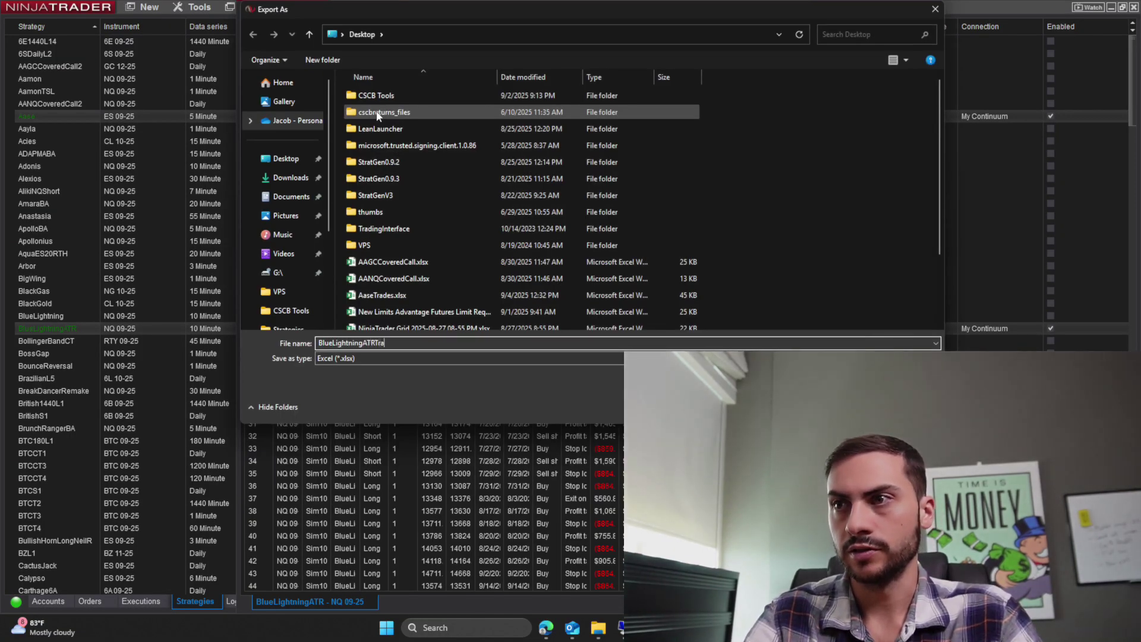
text(des)
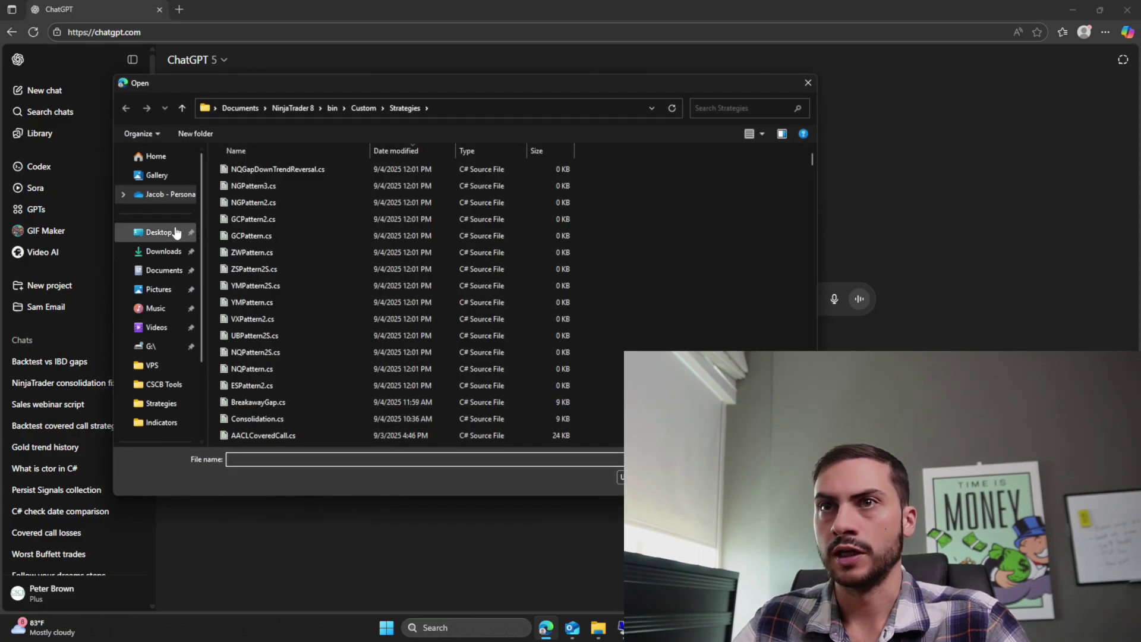
Step: Attach BlueLightningATRTrades.xlsx and AaseTrades.xlsx from the Desktop to the chat
click(176, 232)
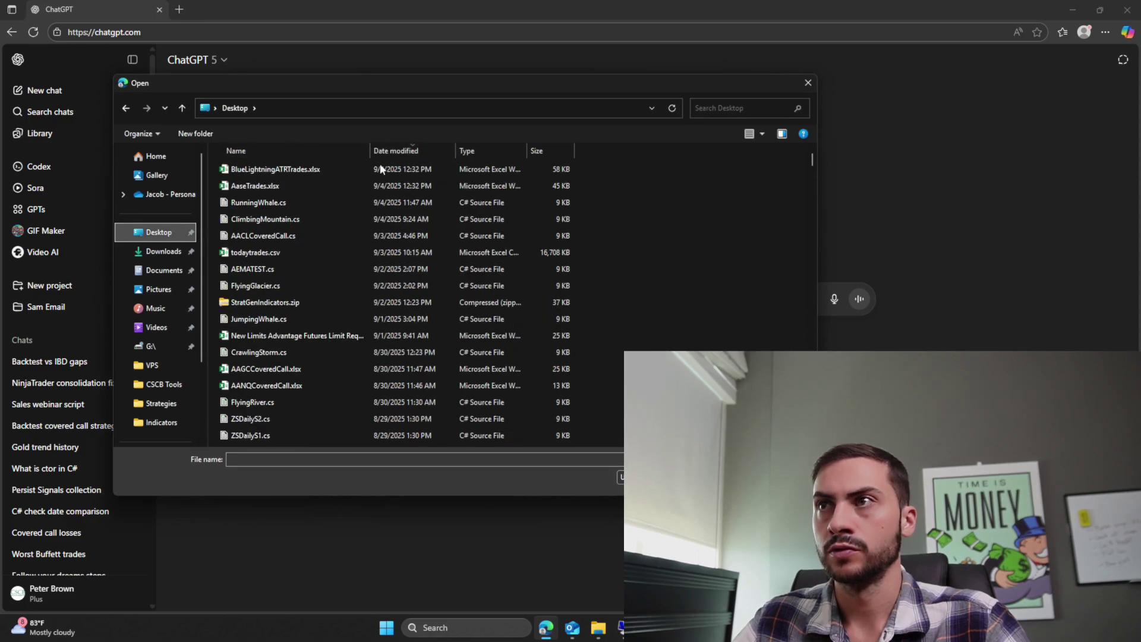
click(381, 170)
ctrl+click(301, 186)
click(648, 476)
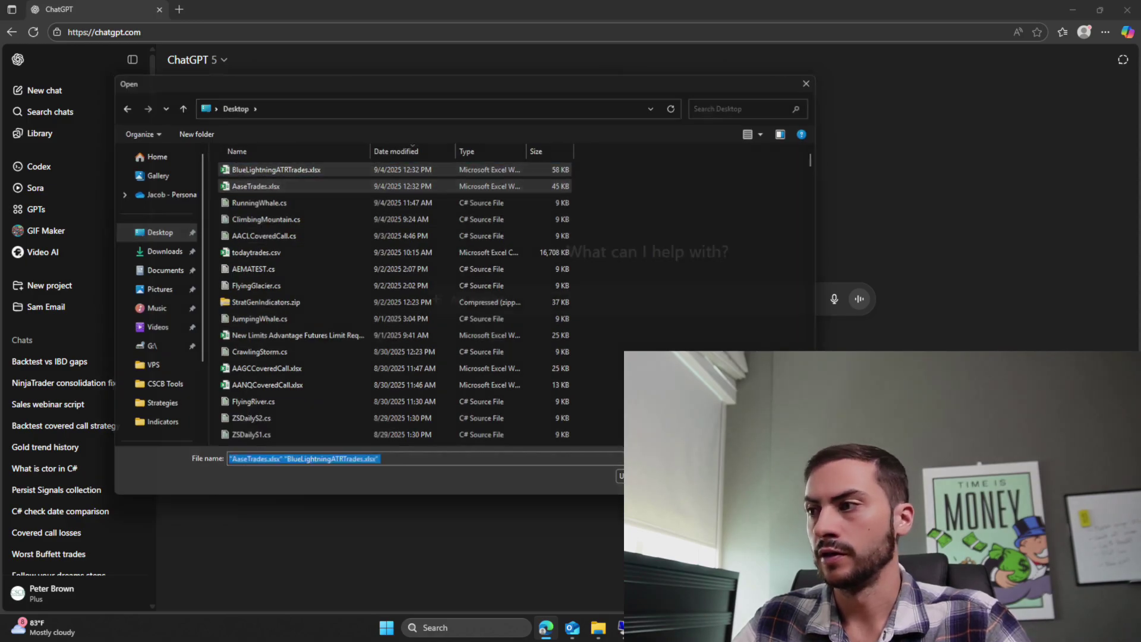
Step: Type the risk dashboard request covering max drawdown, black swan performance and capital requirements
text(Build me a full)
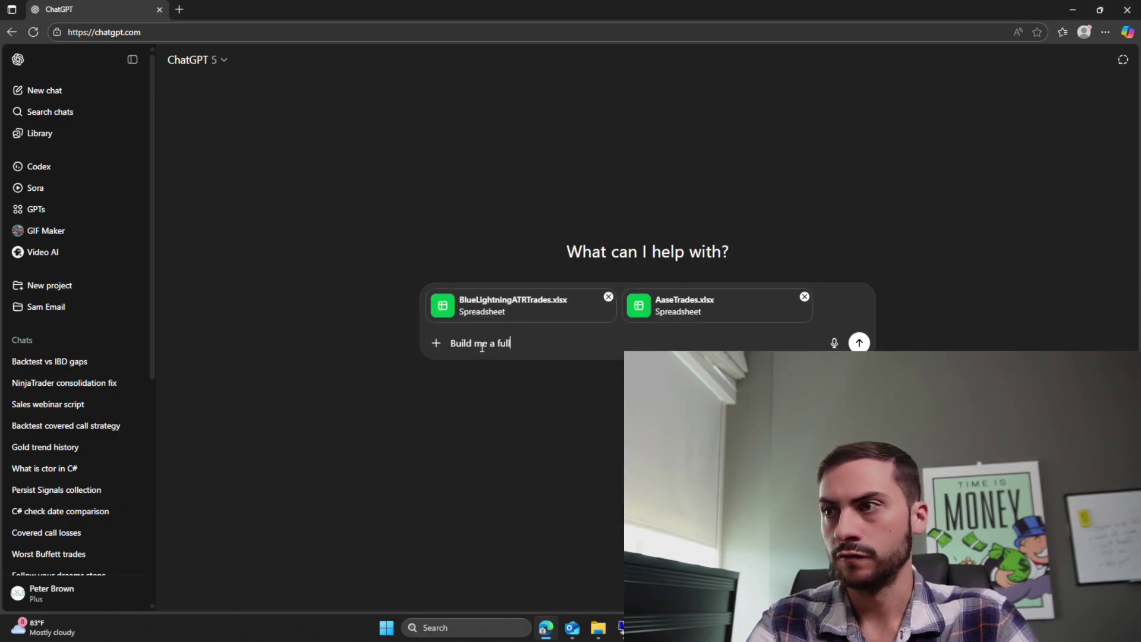
text( risk dashboar)
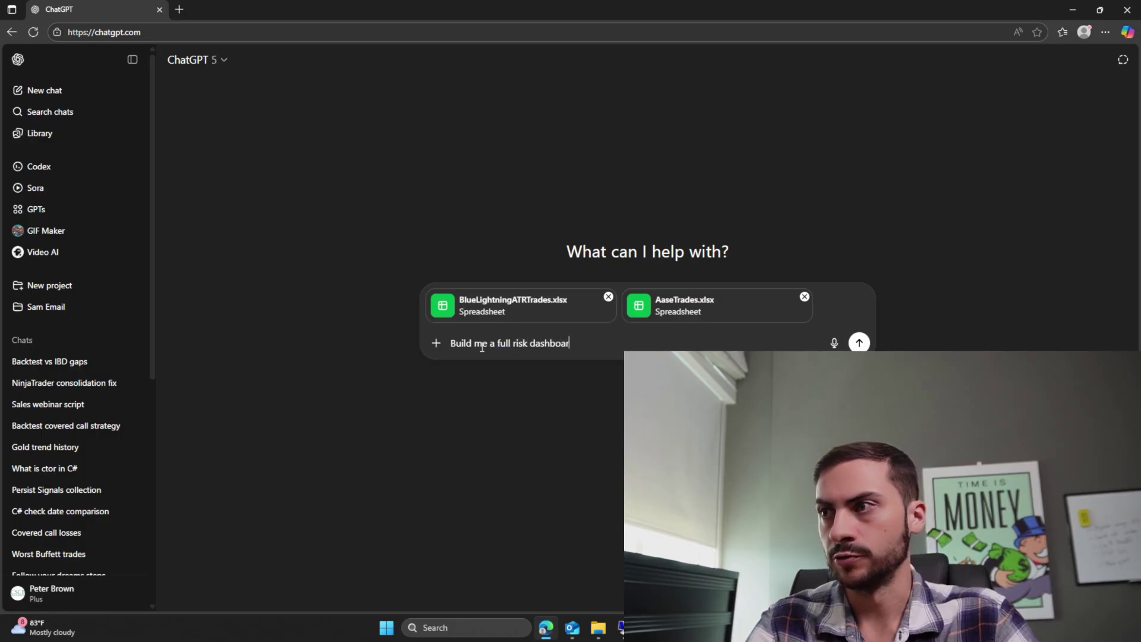
text(d with these 2 )
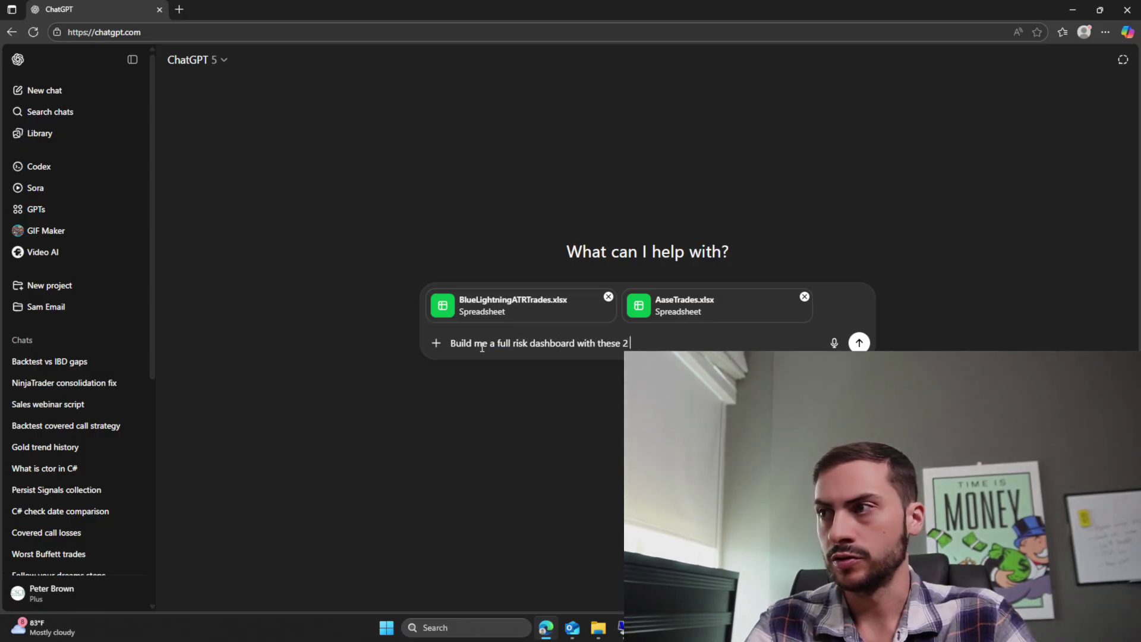
text(trading systems.)
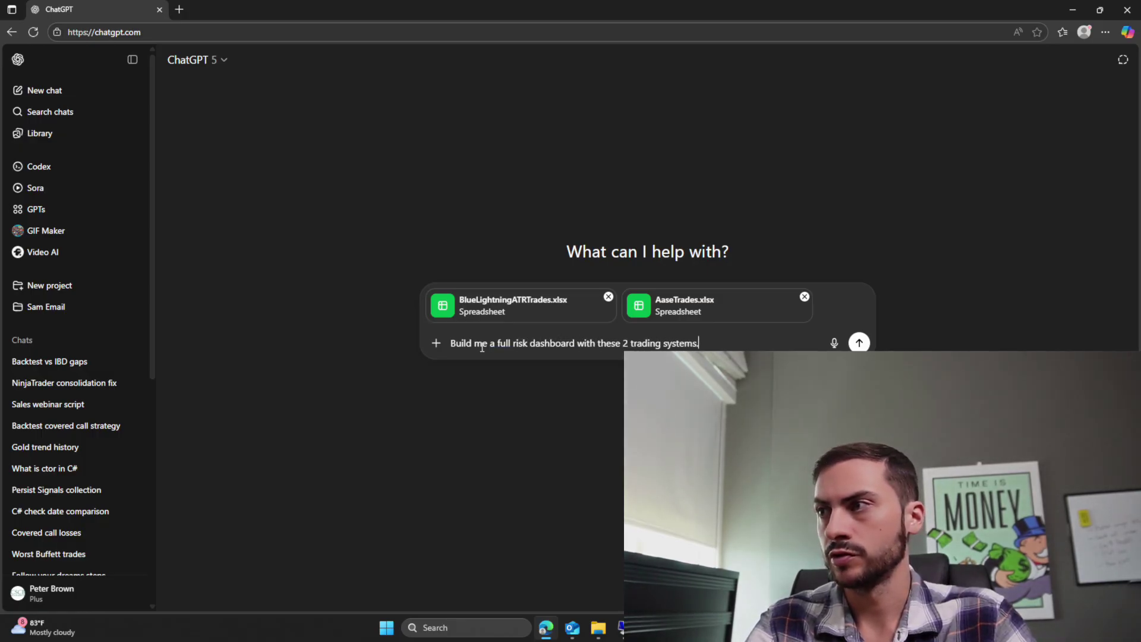
text( I want to )
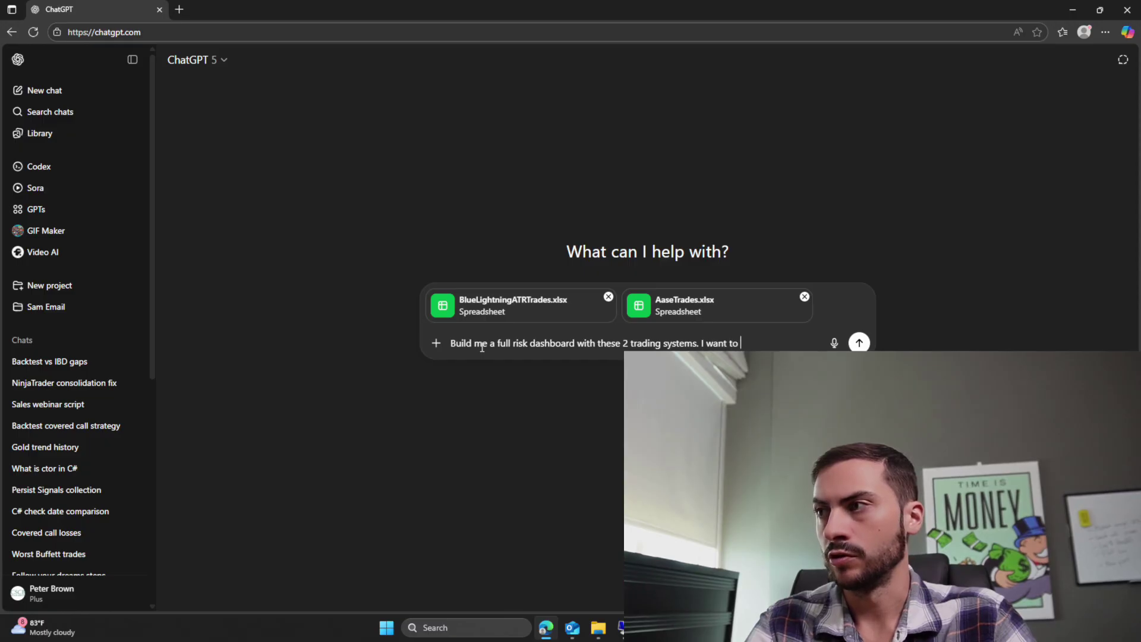
text(know my)
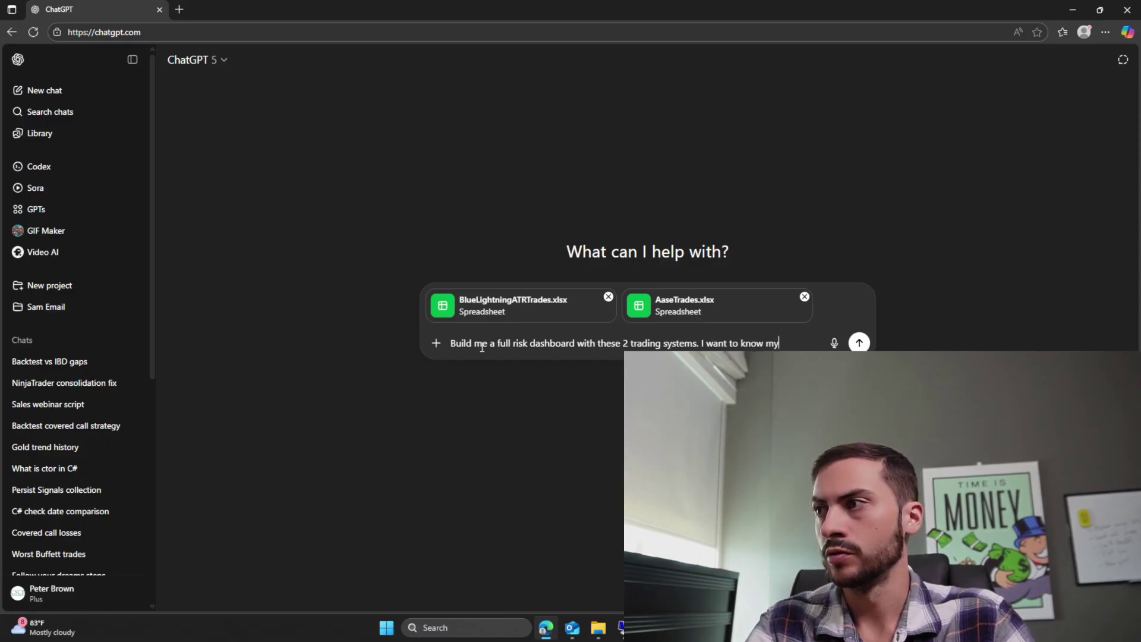
text( max drawdown)
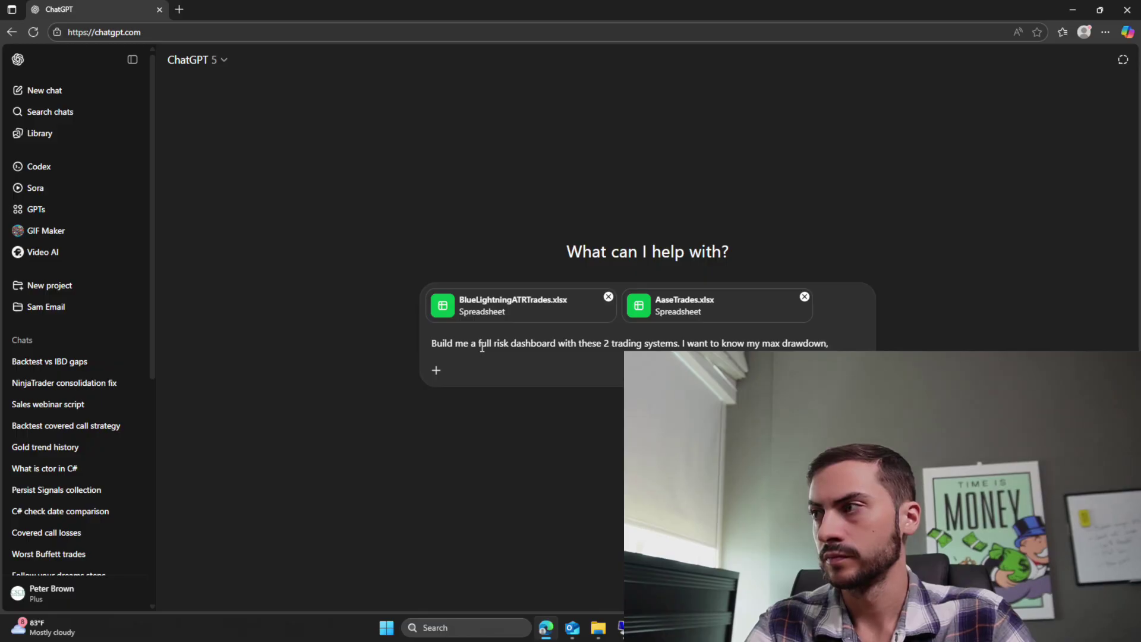
text(, black swan even)
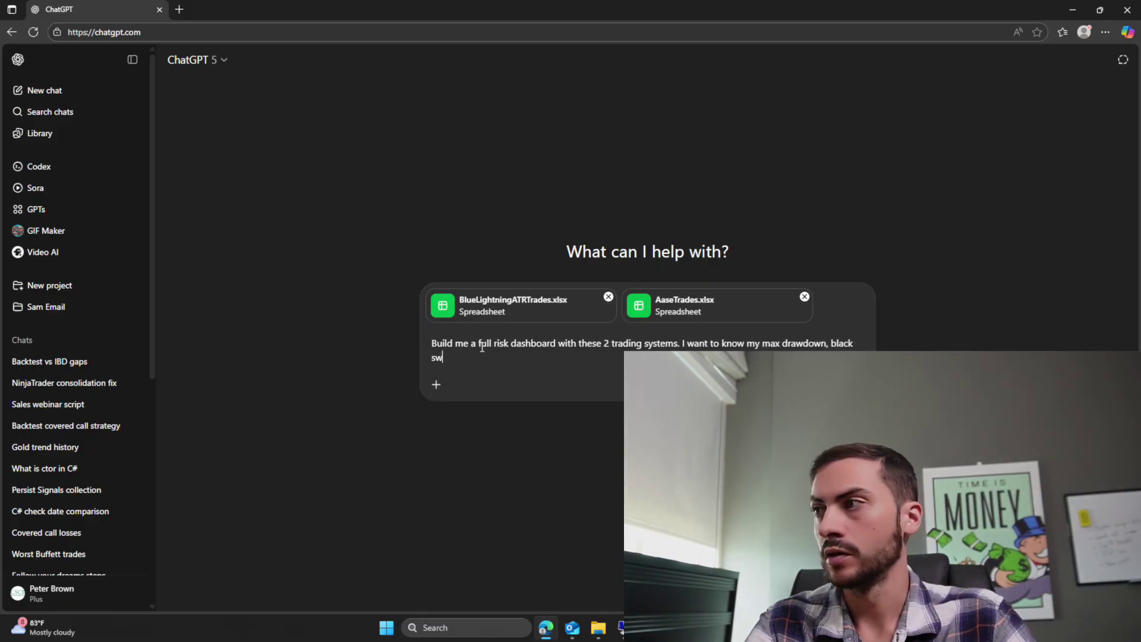
text(t perfroamc)
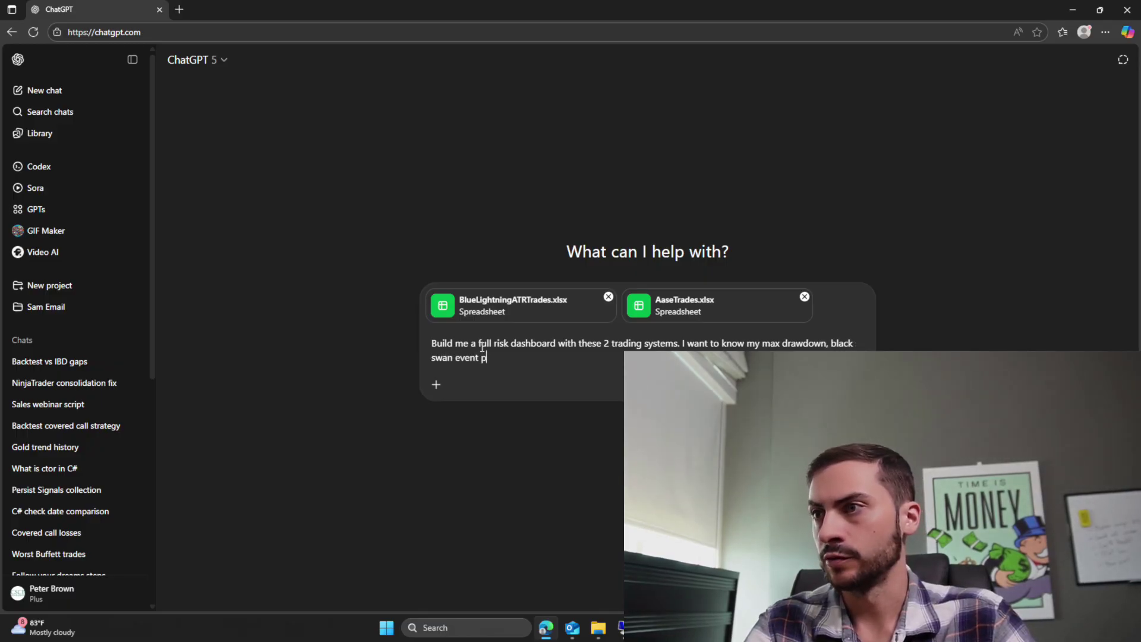
key(BackSpace)
key(BackSpace)
key(BackSpace)
key(BackSpace)
key(BackSpace)
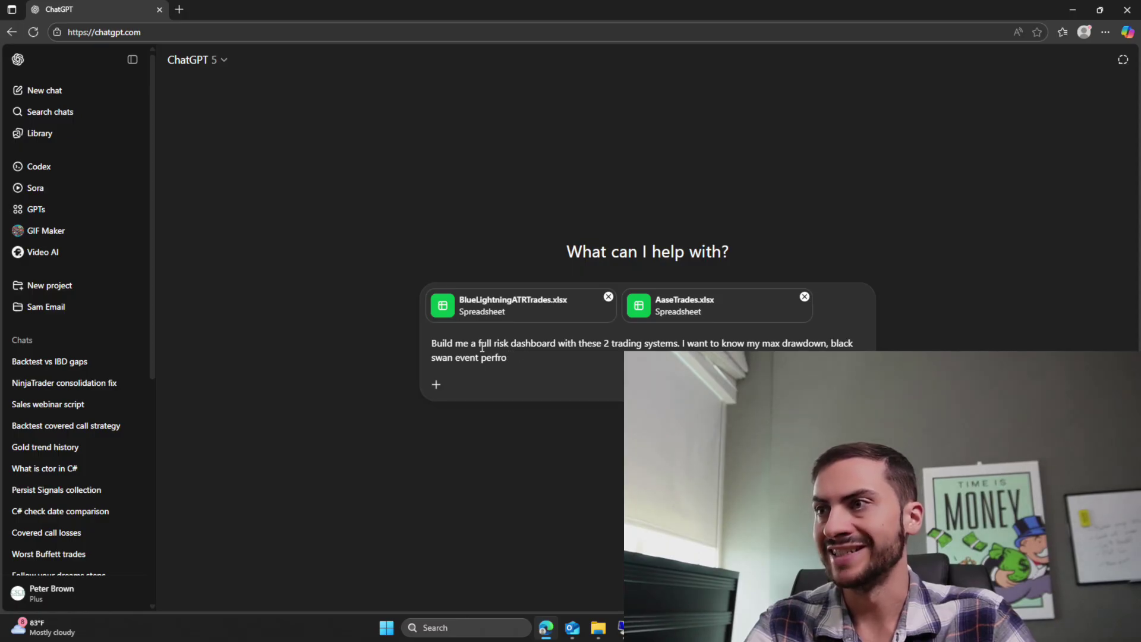
text(ormance)
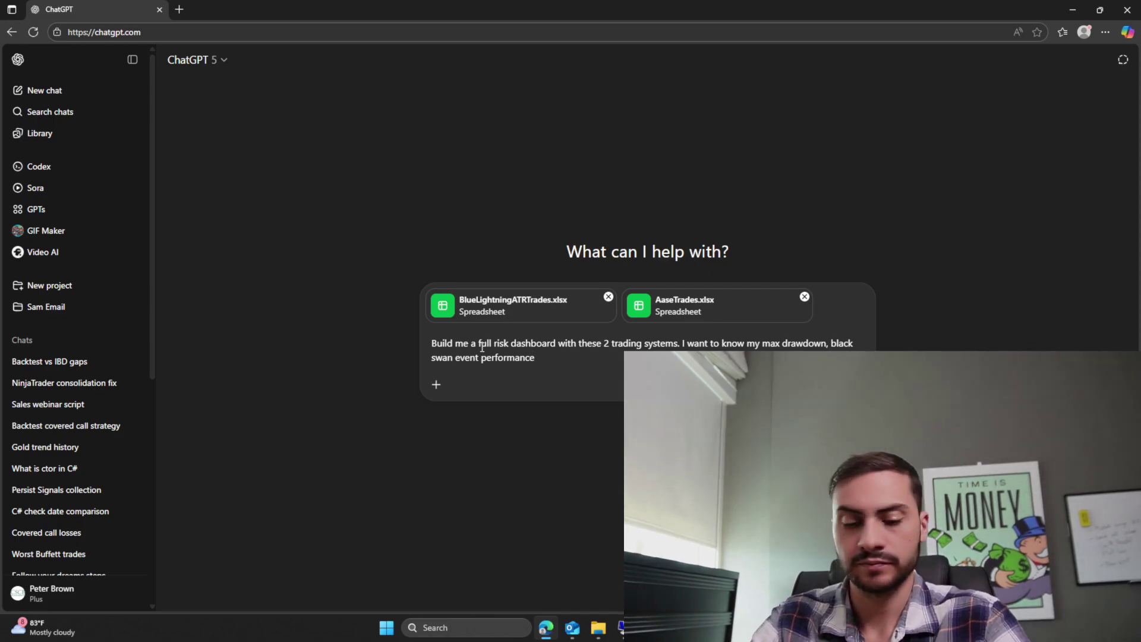
text(capital requirements)
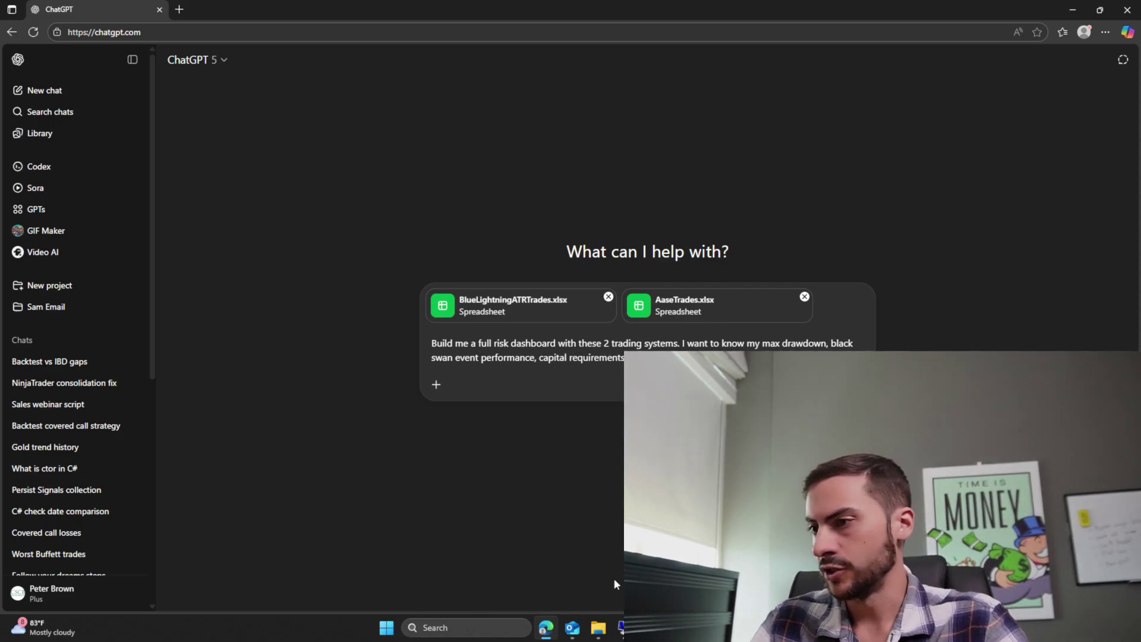
click(598, 628)
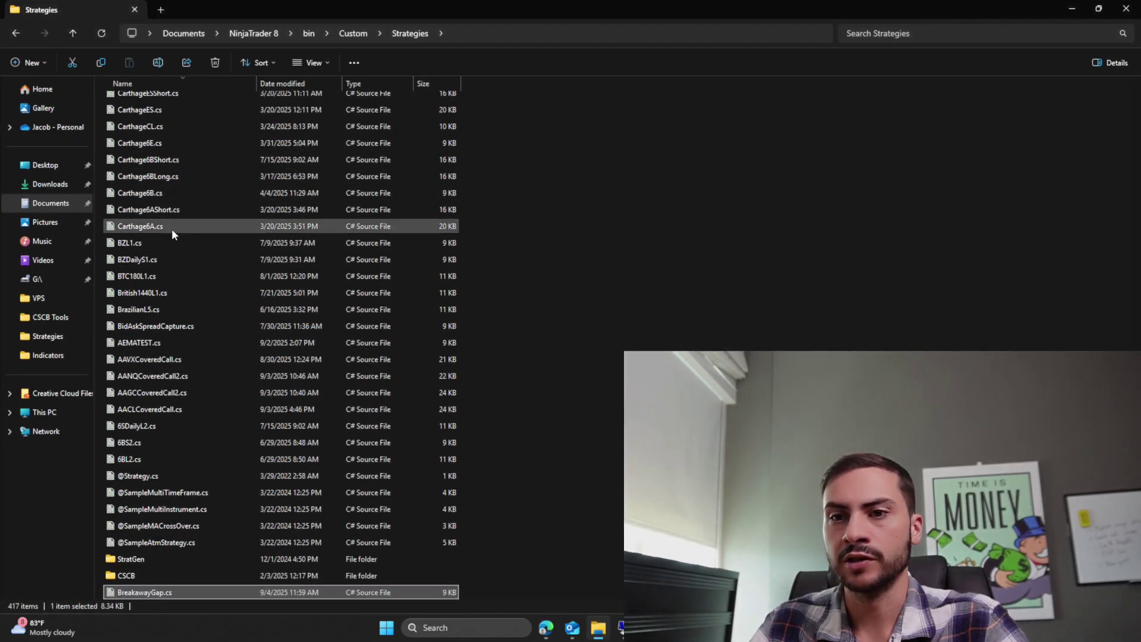
click(57, 170)
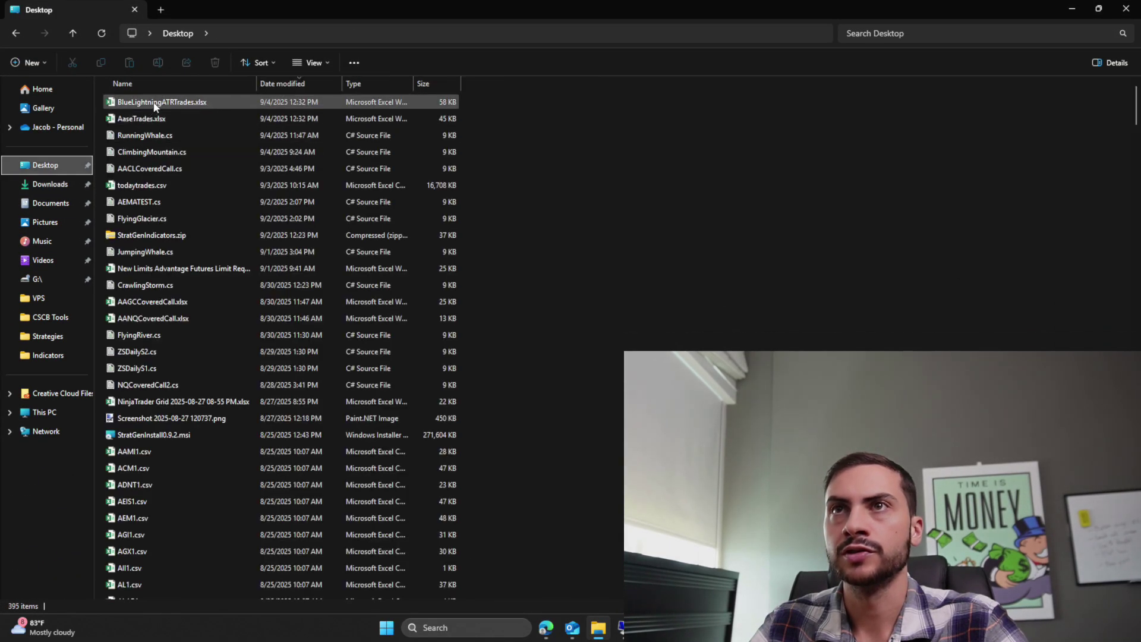
double_click(155, 102)
click(59, 182)
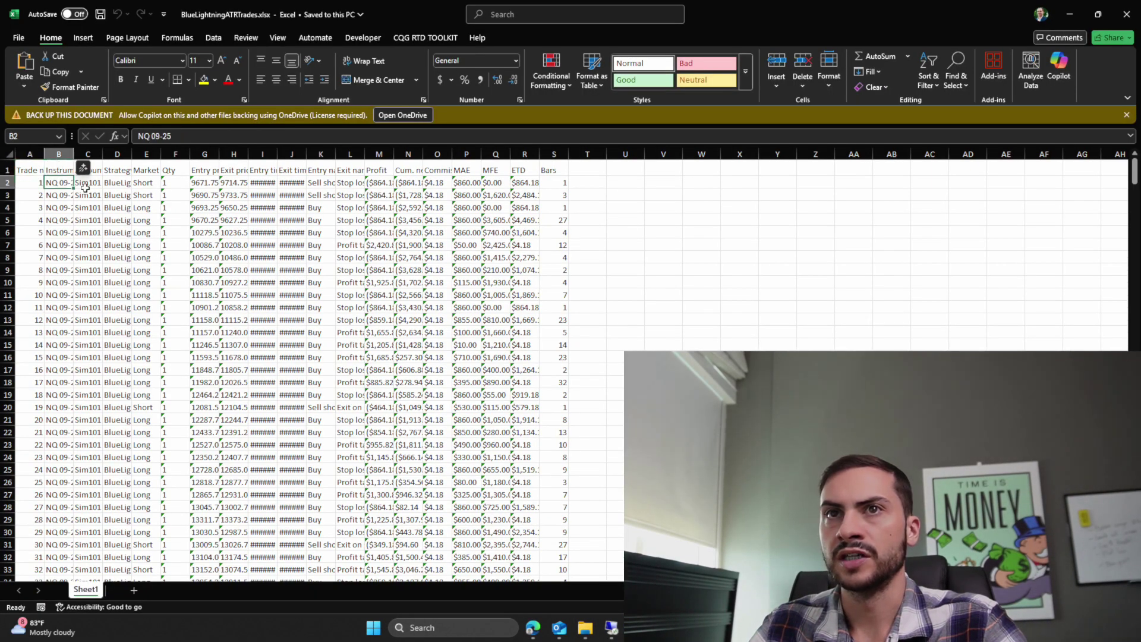
click(1120, 19)
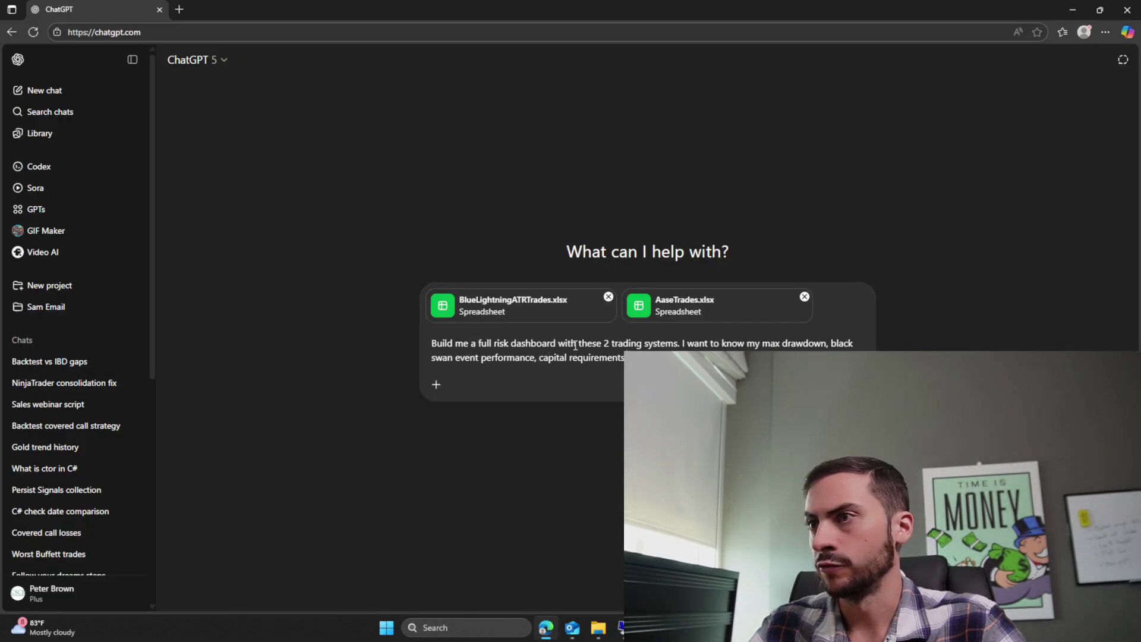
Step: Add 'in Excel' after 'dashboard' in the prompt, briefly checking the Desktop folder
text(in Excel)
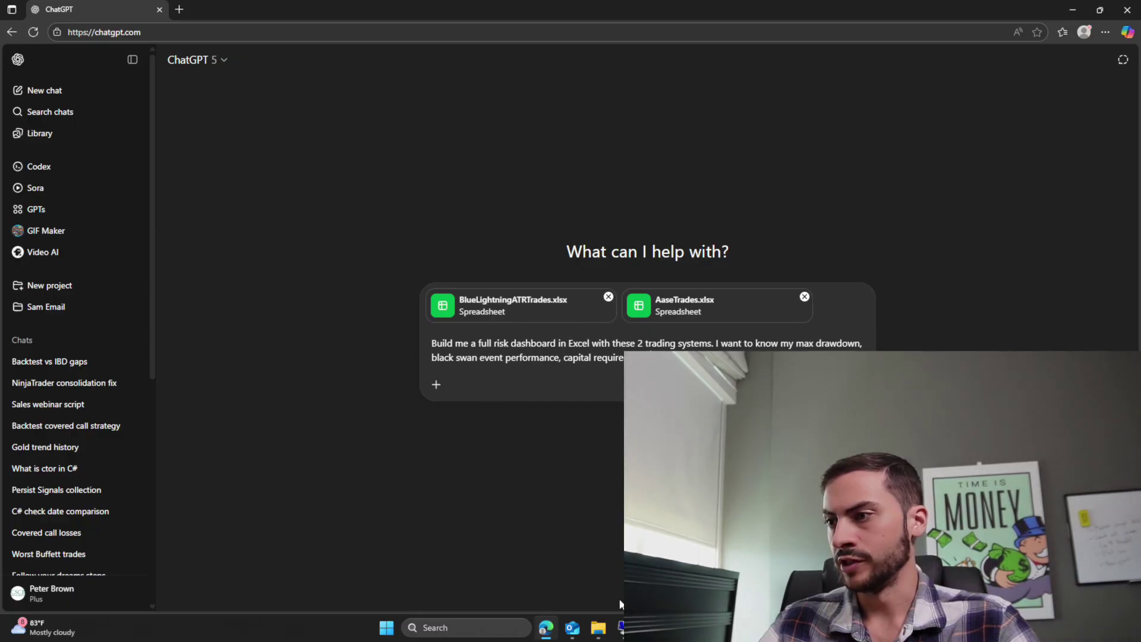
mouse_move(598, 625)
click(579, 564)
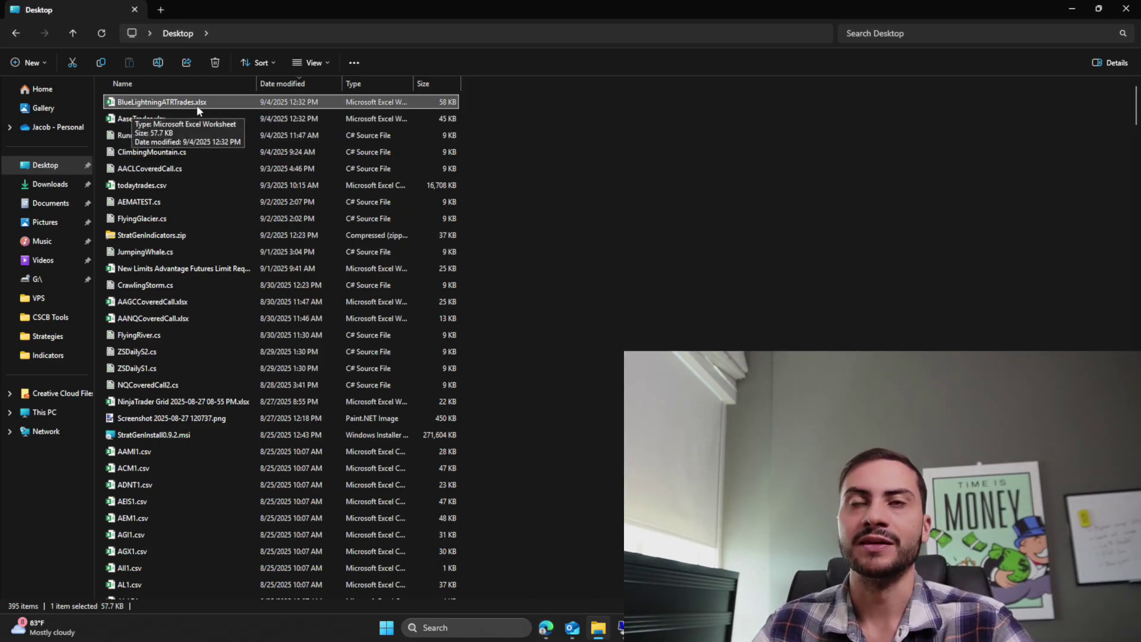
click(546, 627)
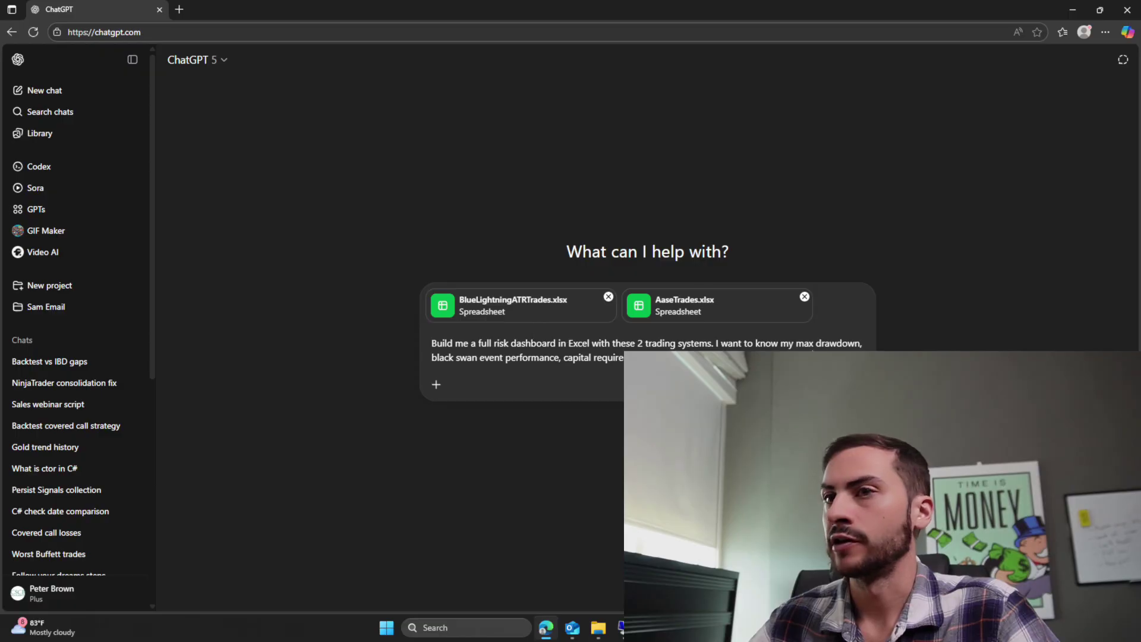
Step: Send the prompt and read through ChatGPT's six-part Excel dashboard plan
key(Return)
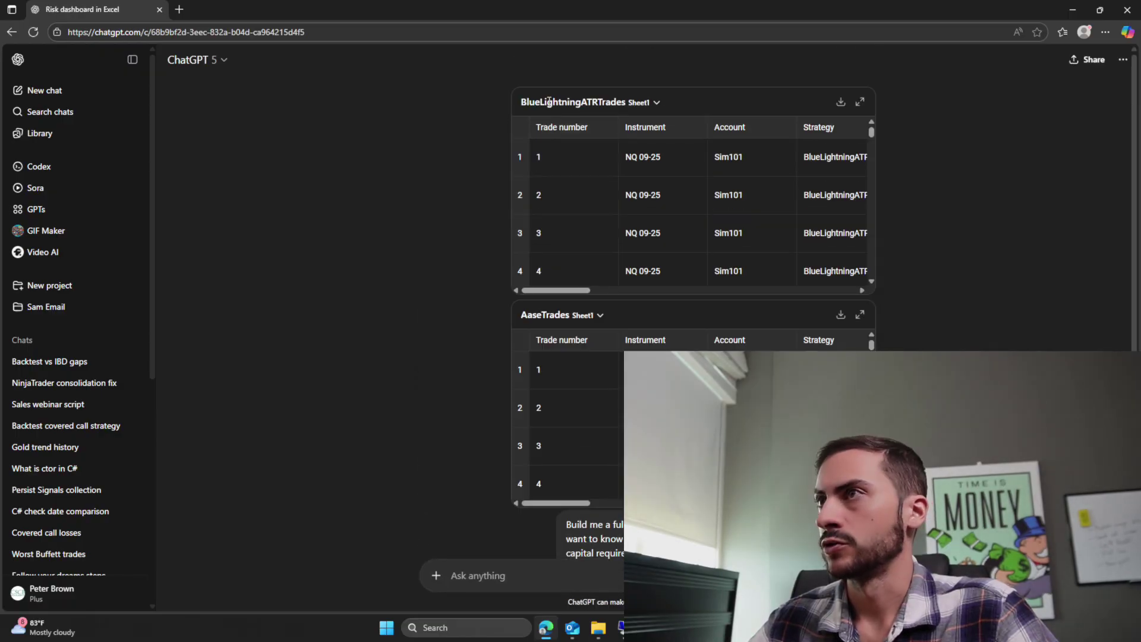
scroll(561, 168, down, 2)
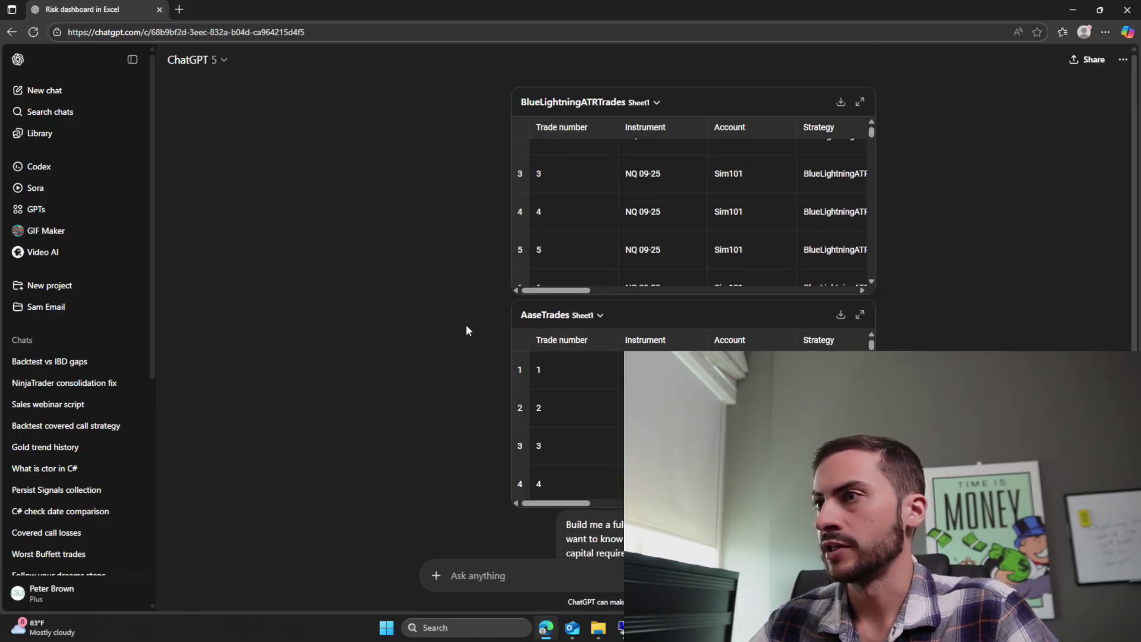
scroll(466, 324, down, 2)
scroll(519, 287, up, 1)
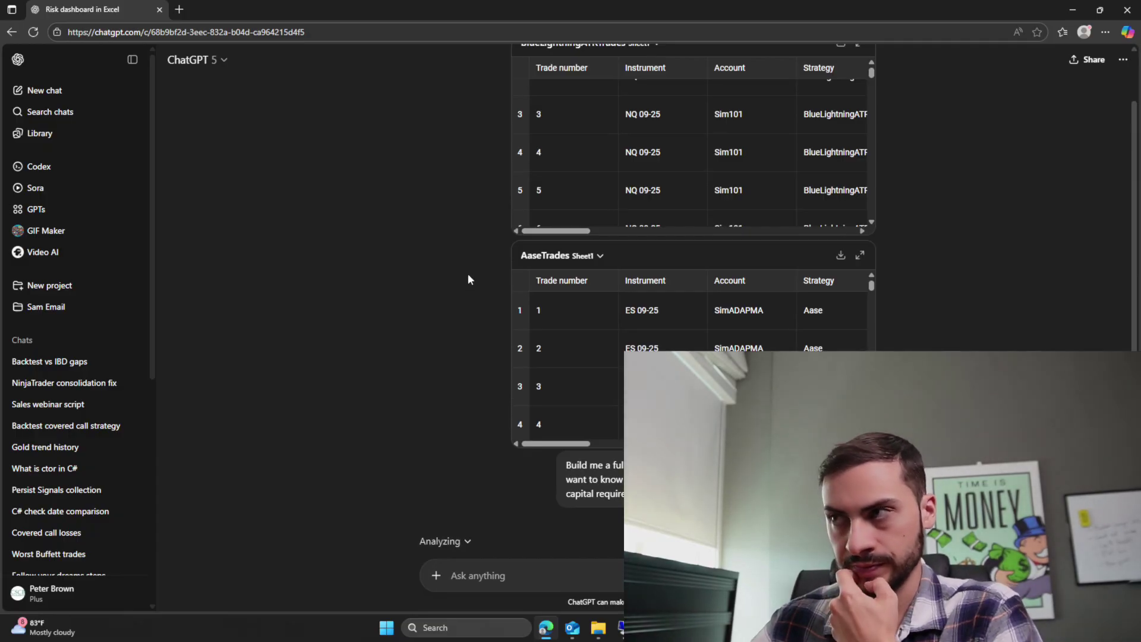
scroll(469, 278, down, 5)
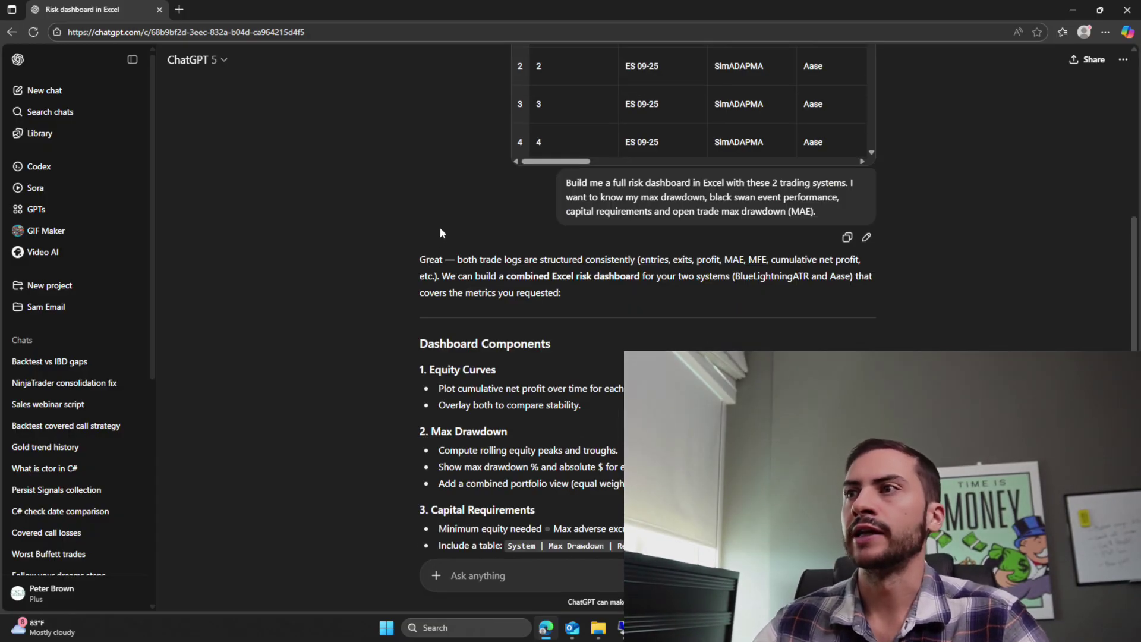
scroll(380, 192, down, 3)
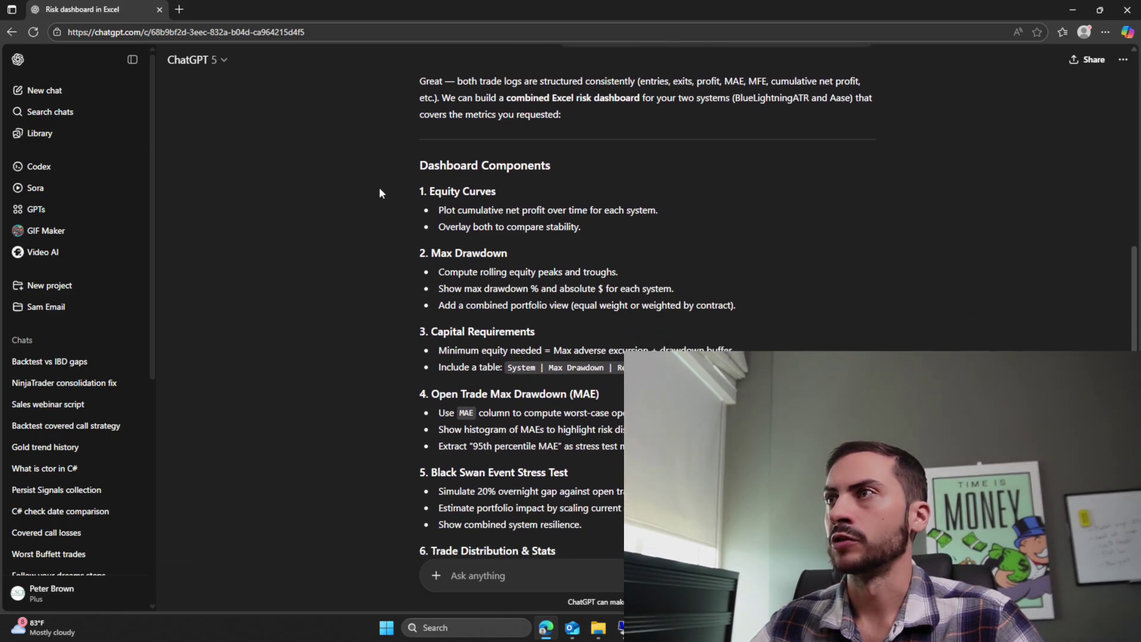
scroll(379, 187, down, 5)
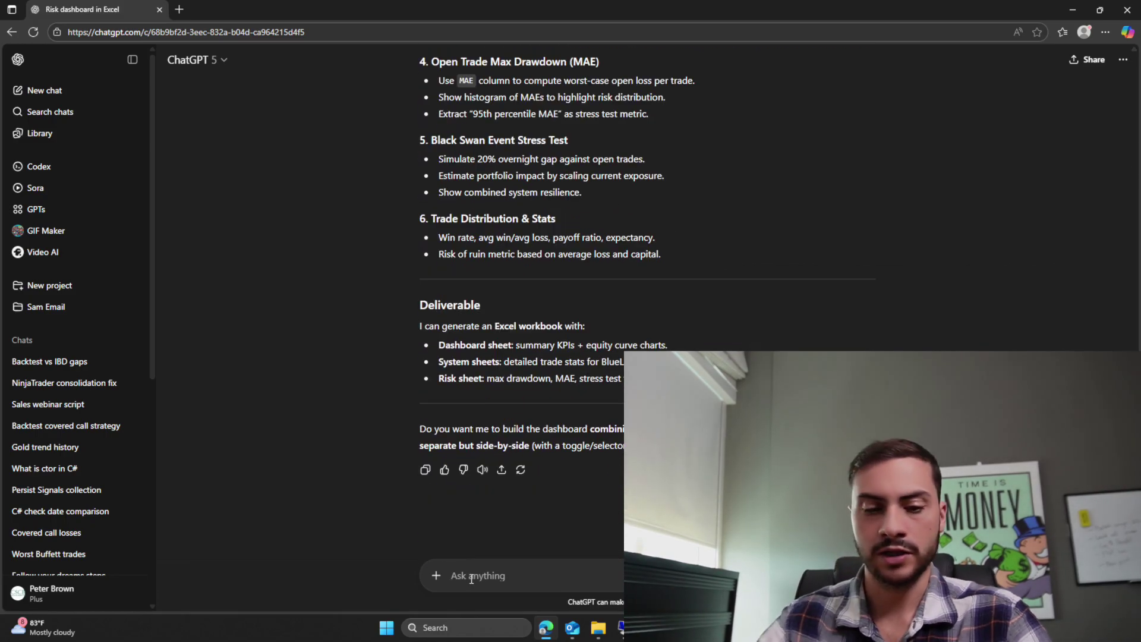
text(yes combined both)
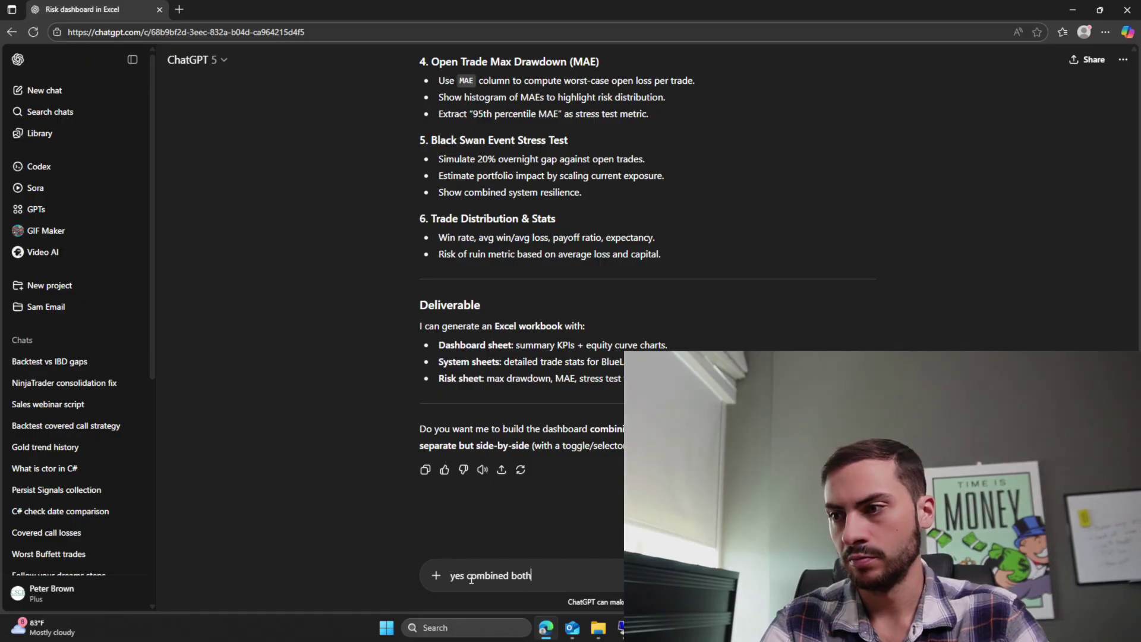
text( systems into a p)
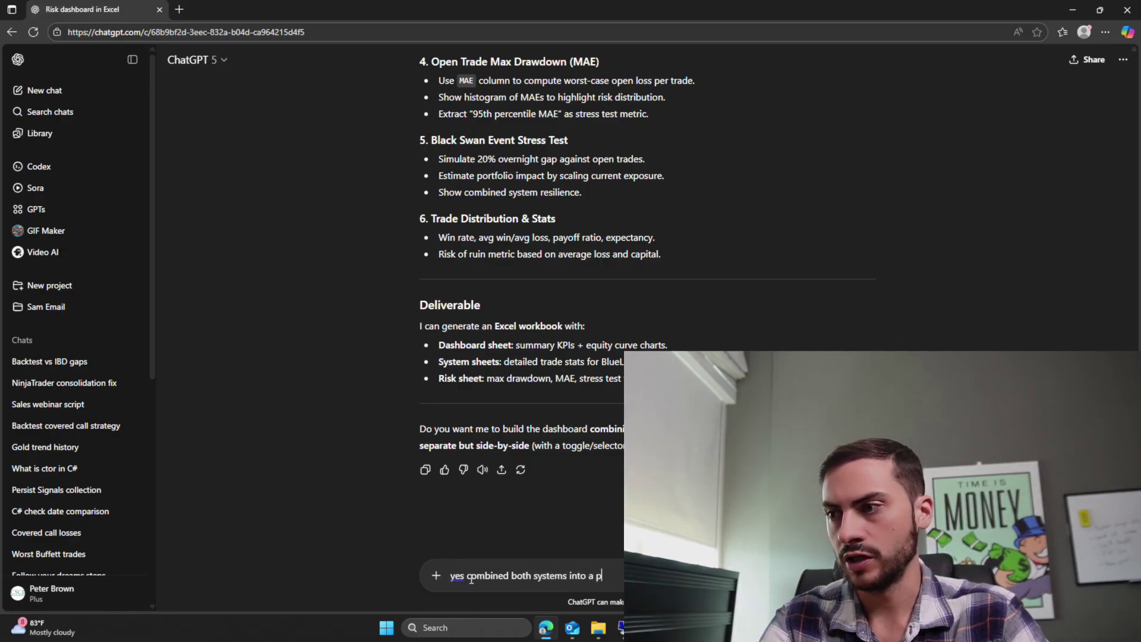
text(ortfolio)
key(Return)
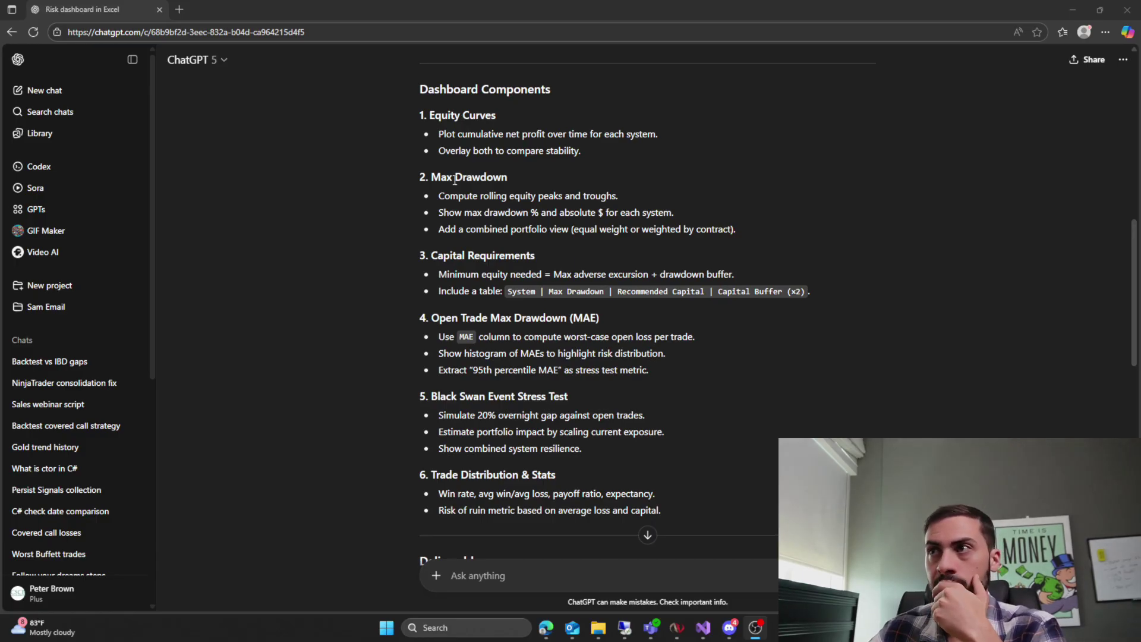
scroll(470, 128, down, 1)
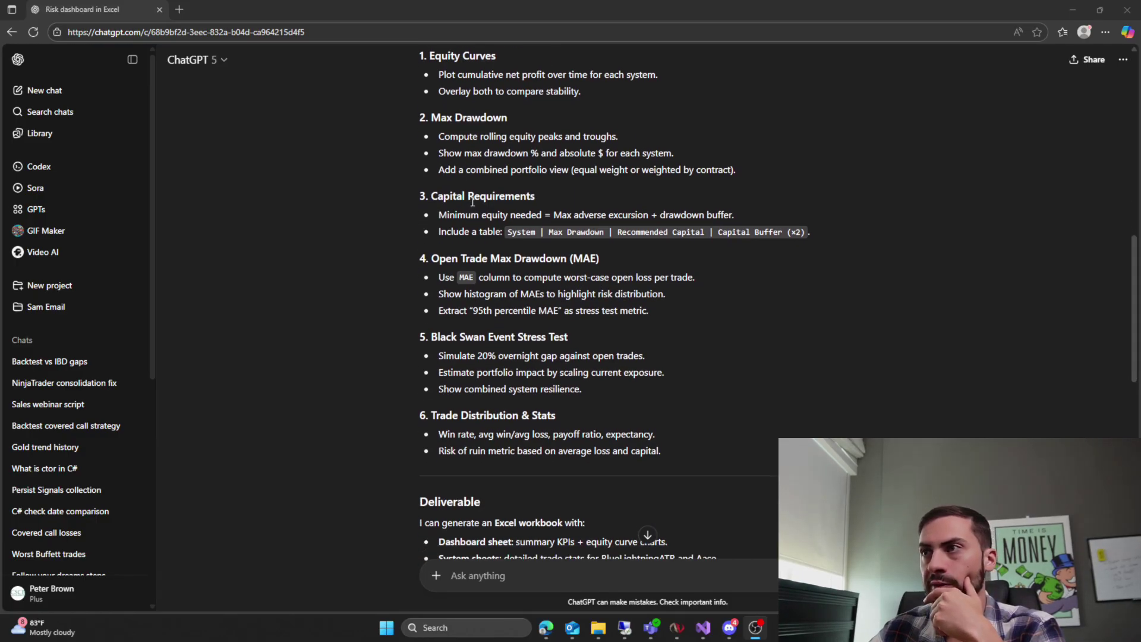
scroll(470, 218, down, 1)
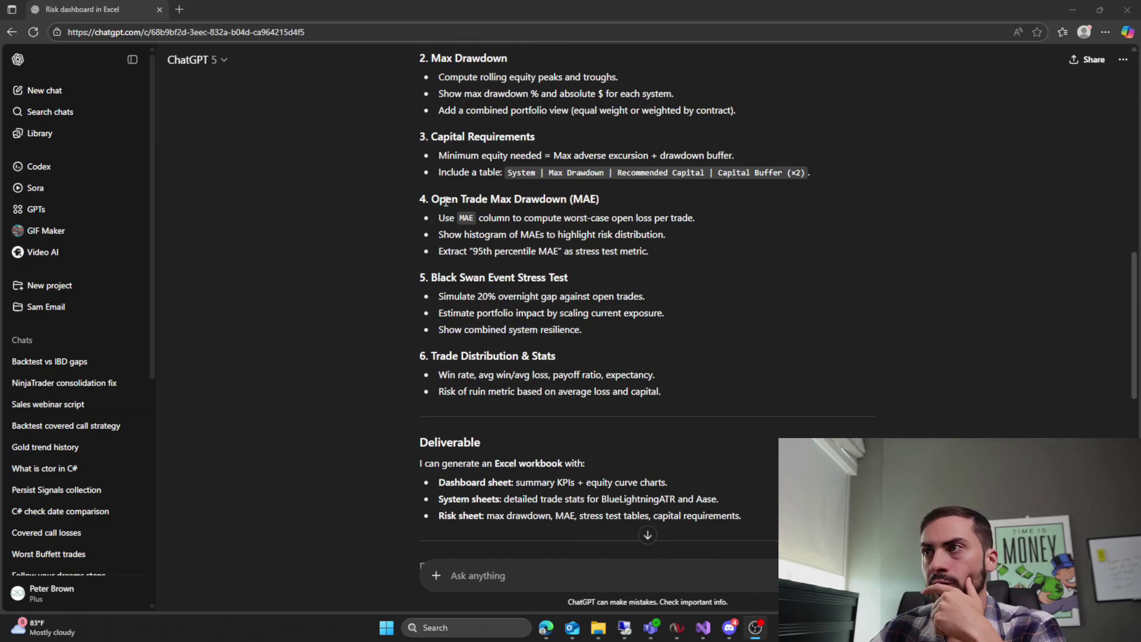
scroll(565, 202, down, 1)
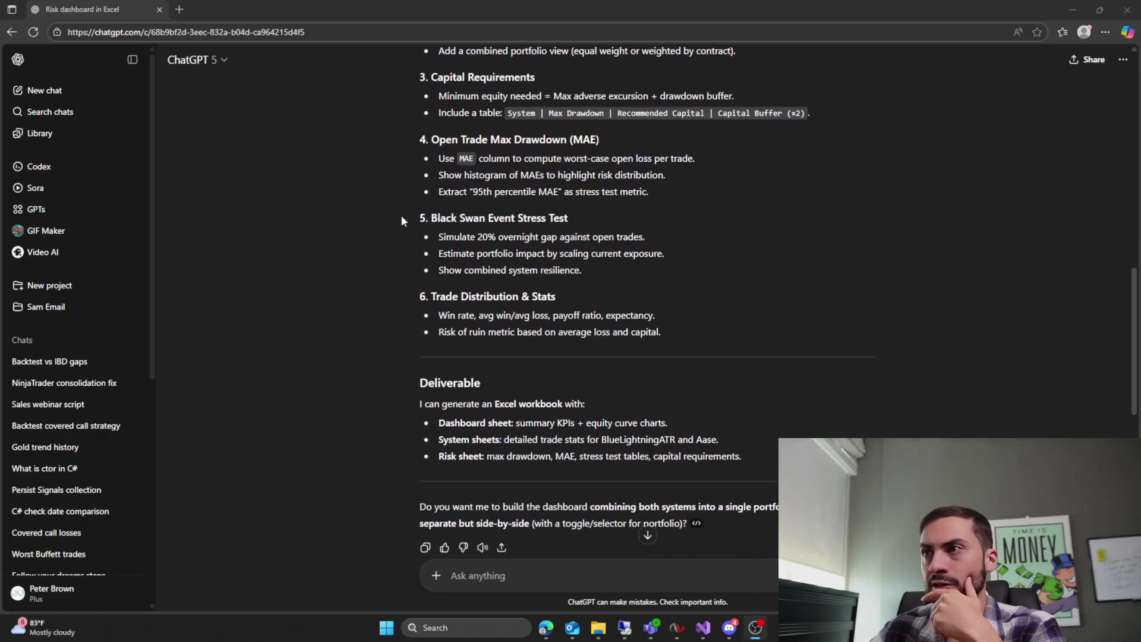
scroll(401, 215, down, 1)
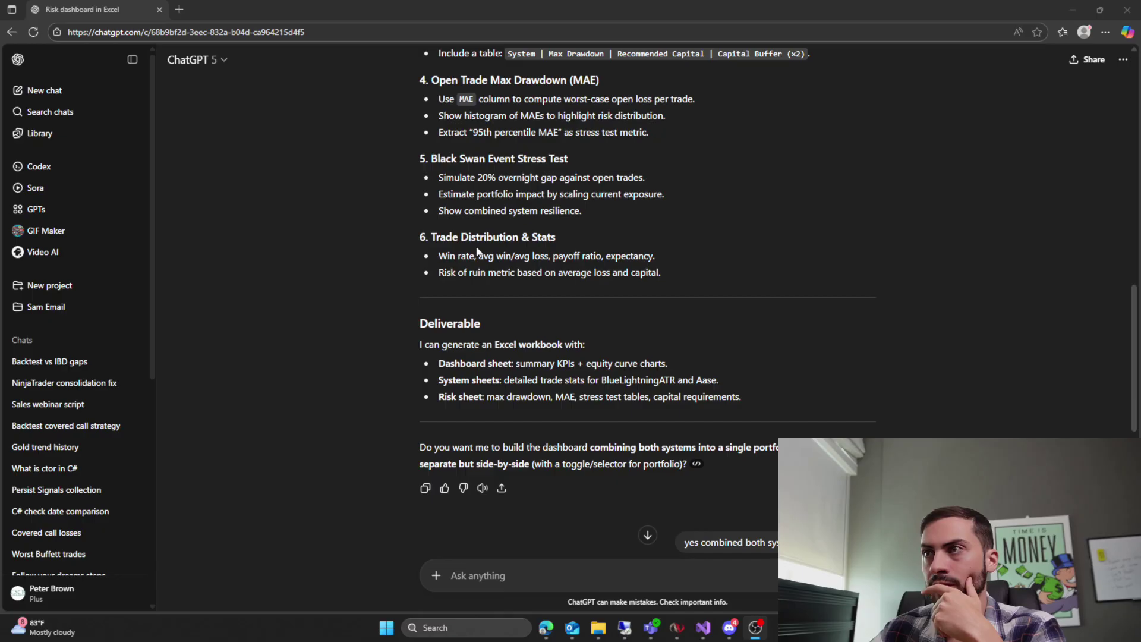
drag(437, 238, 563, 240)
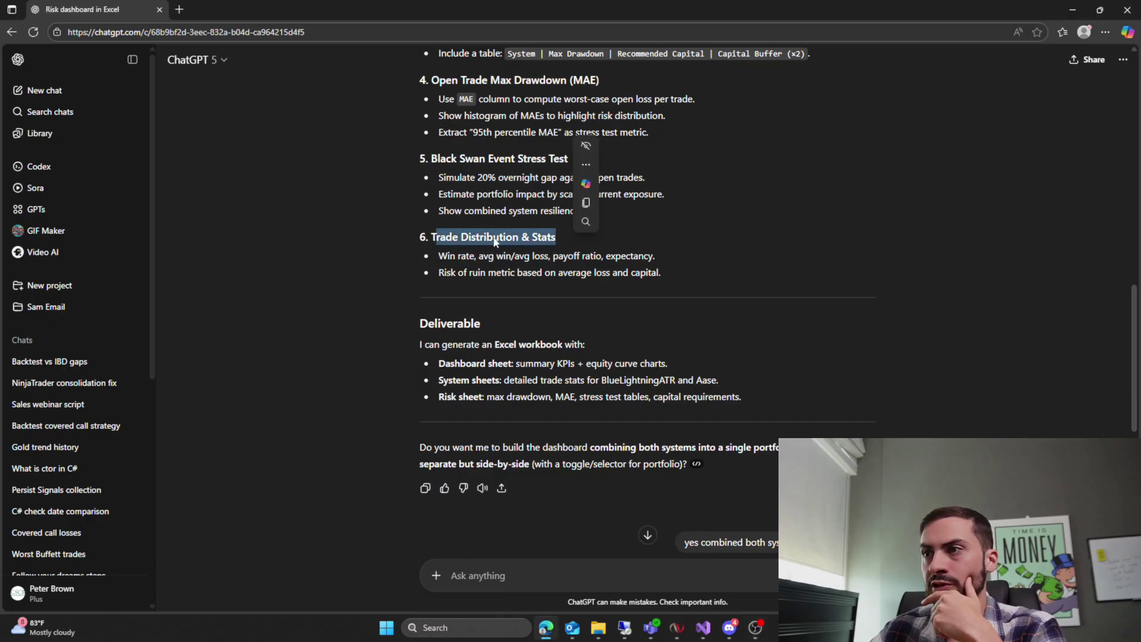
scroll(458, 232, down, 2)
scroll(421, 224, up, 2)
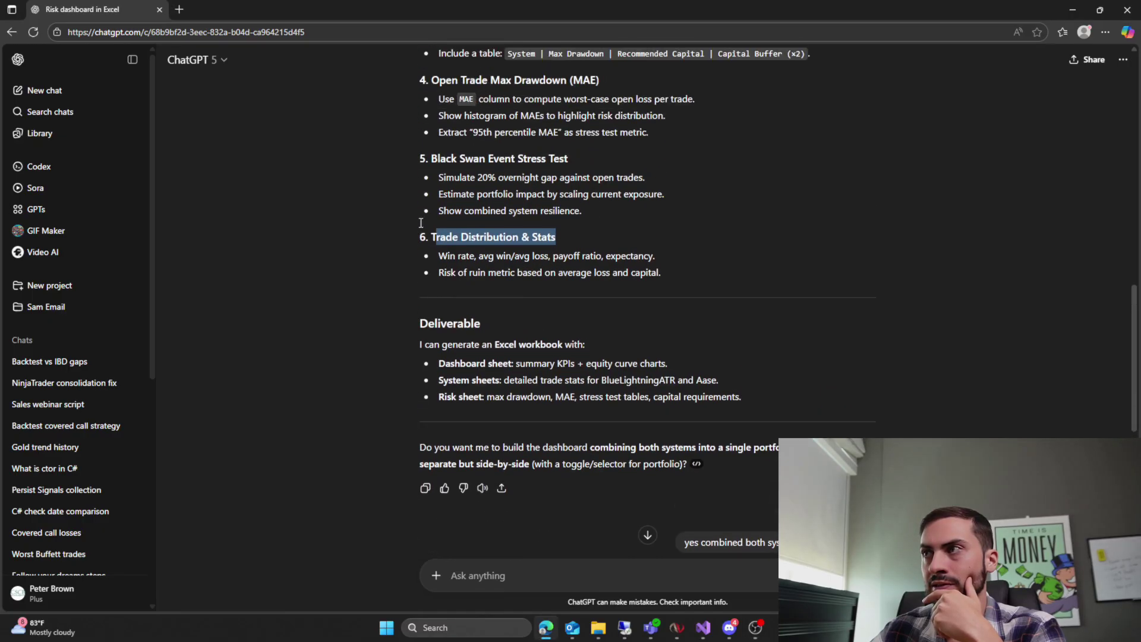
scroll(420, 226, up, 3)
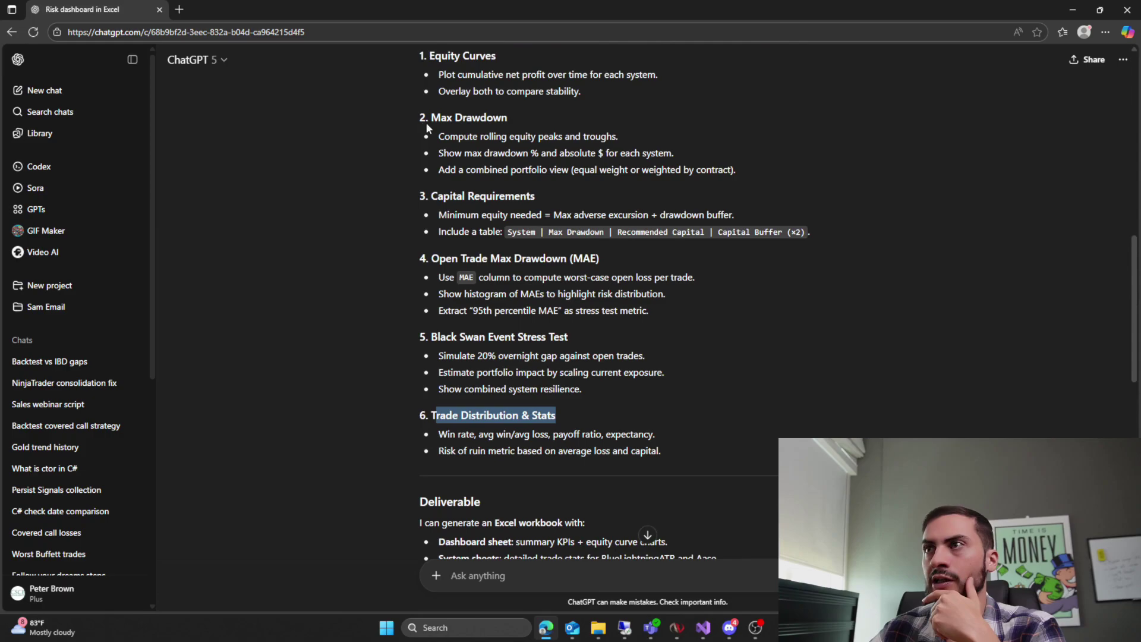
drag(422, 116, 323, 237)
scroll(324, 236, down, 4)
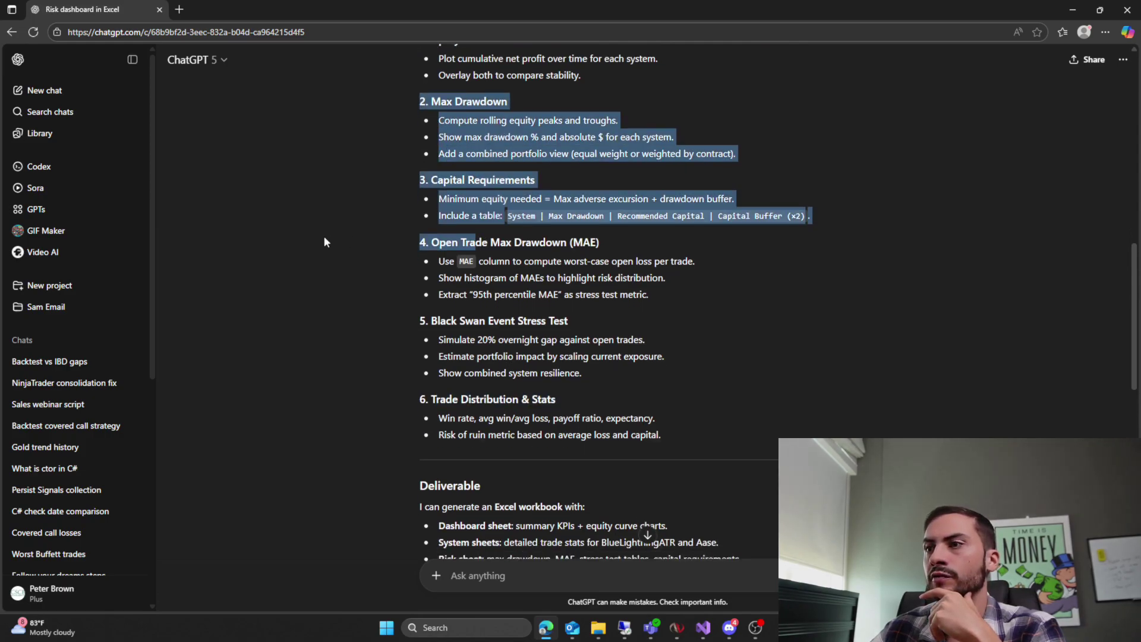
scroll(329, 237, down, 5)
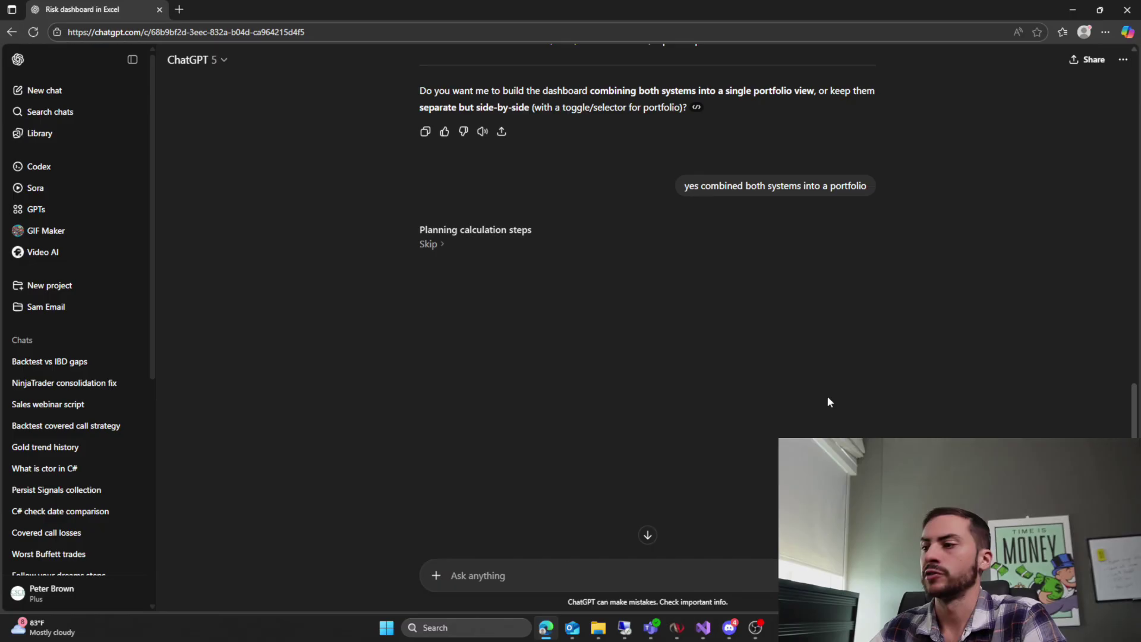
key(alt+Tab)
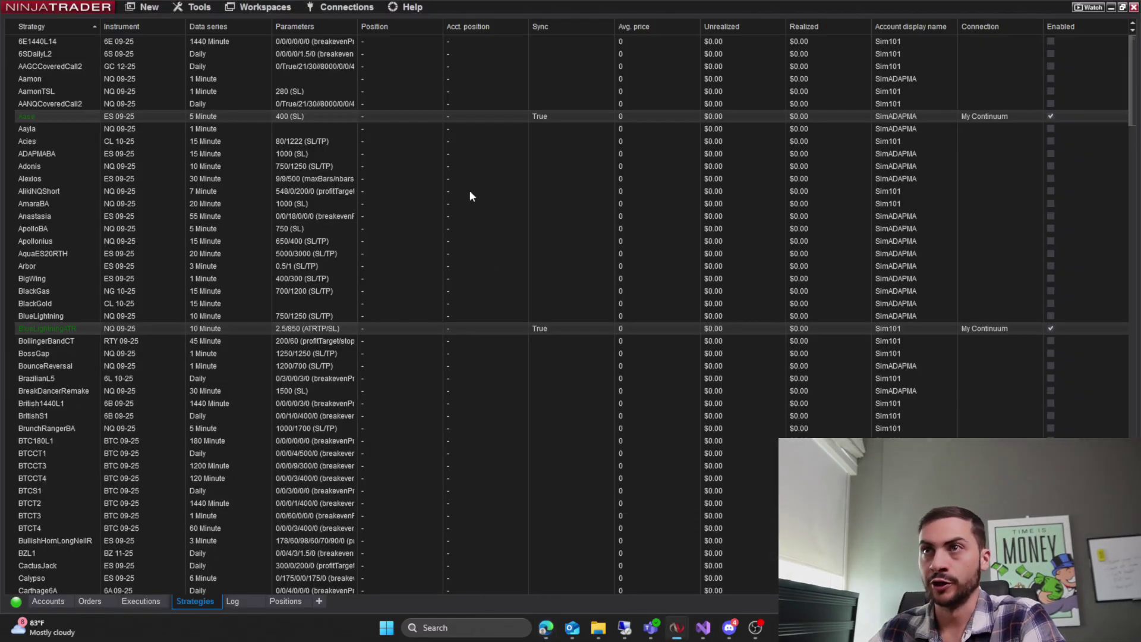
click(203, 120)
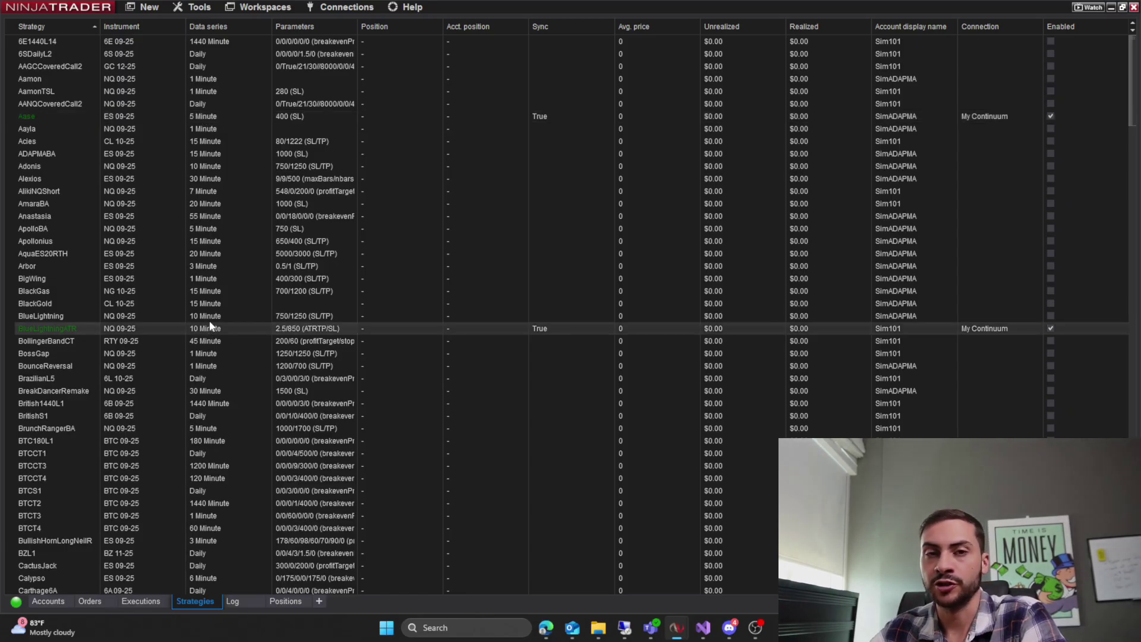
Step: Return to ChatGPT and scroll through the Analyzed Python block as it finishes thinking
click(540, 630)
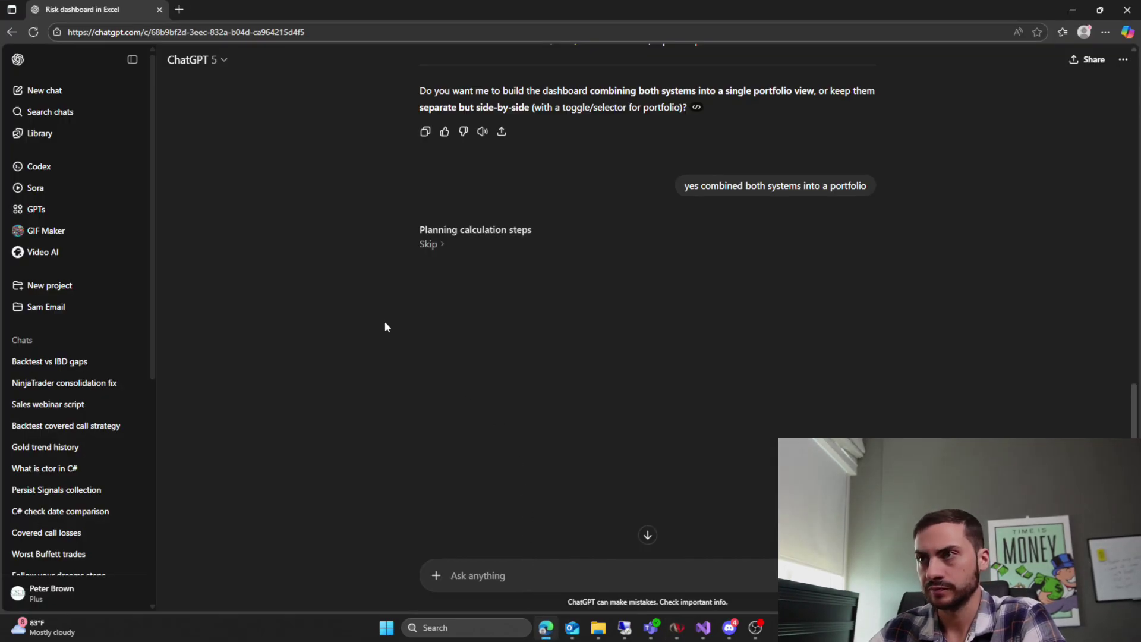
scroll(384, 321, down, 1)
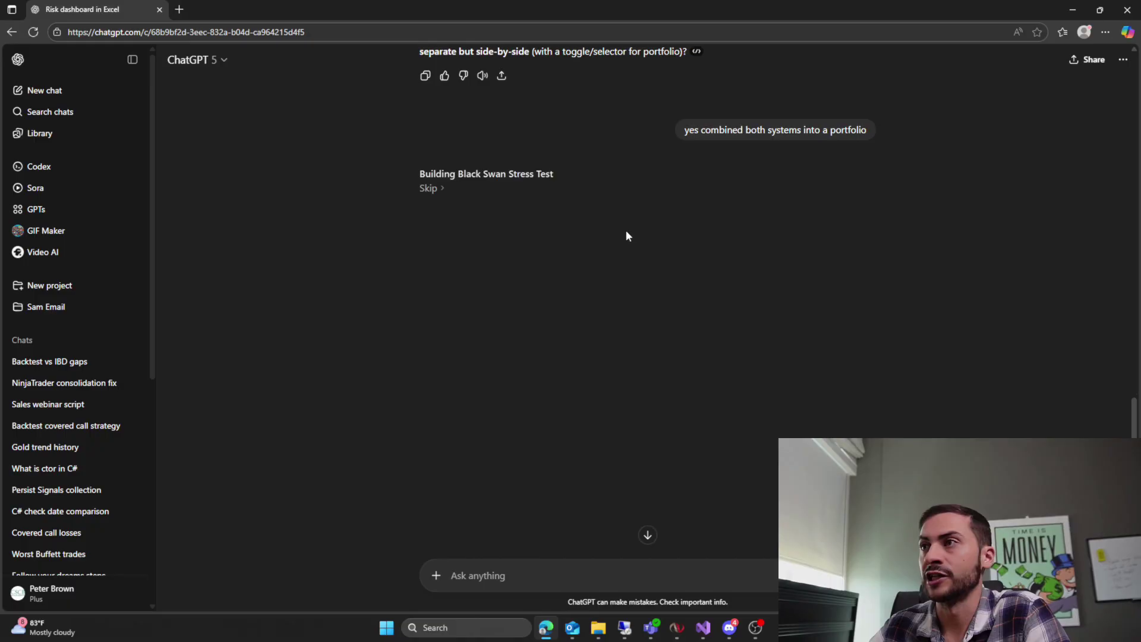
scroll(683, 235, up, 1)
scroll(705, 239, down, 2)
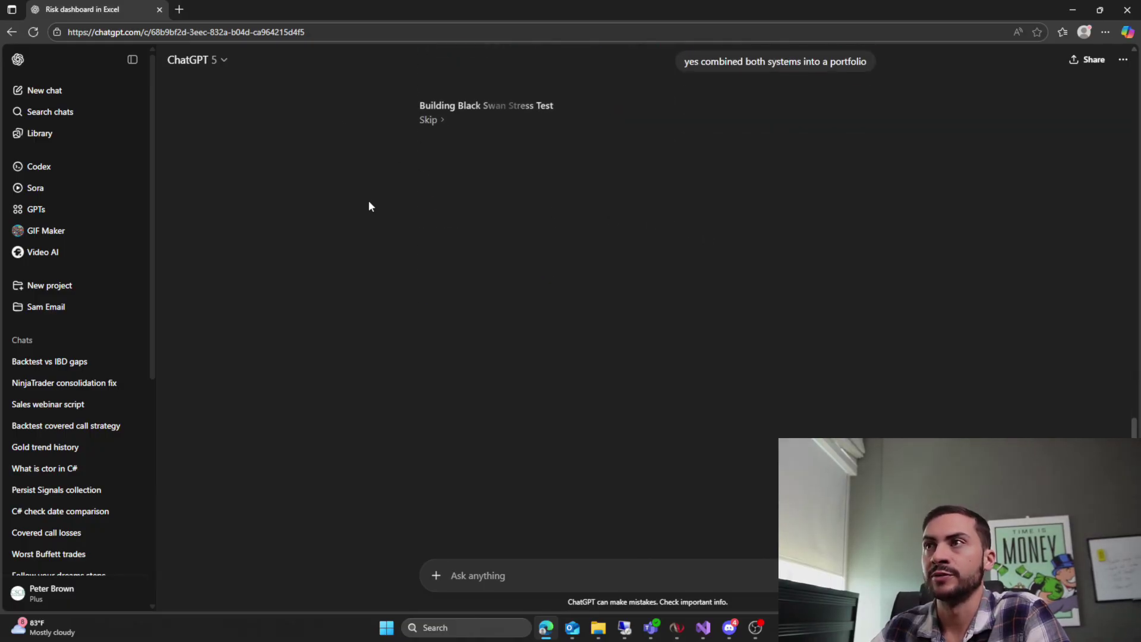
scroll(368, 206, up, 2)
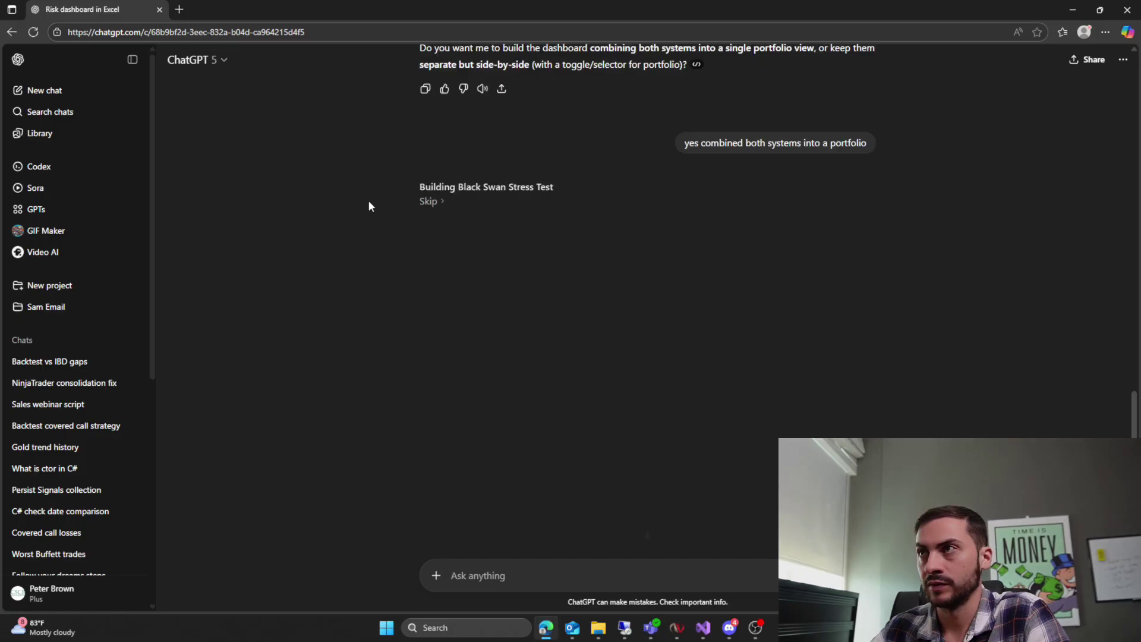
scroll(368, 206, down, 2)
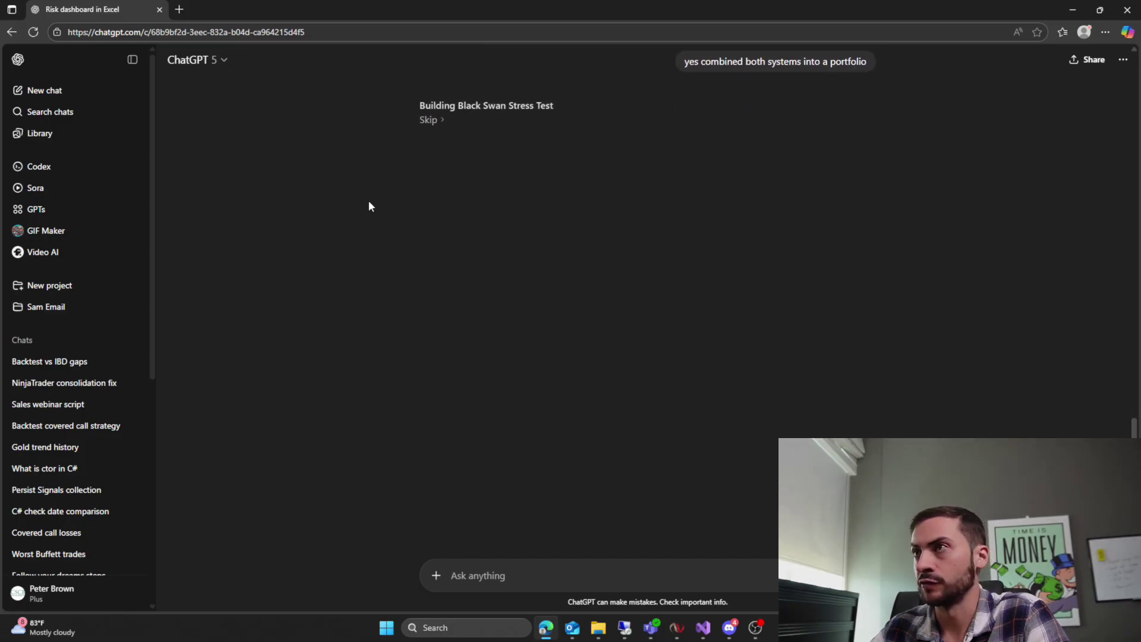
scroll(369, 205, up, 2)
scroll(368, 205, down, 2)
scroll(650, 202, down, 6)
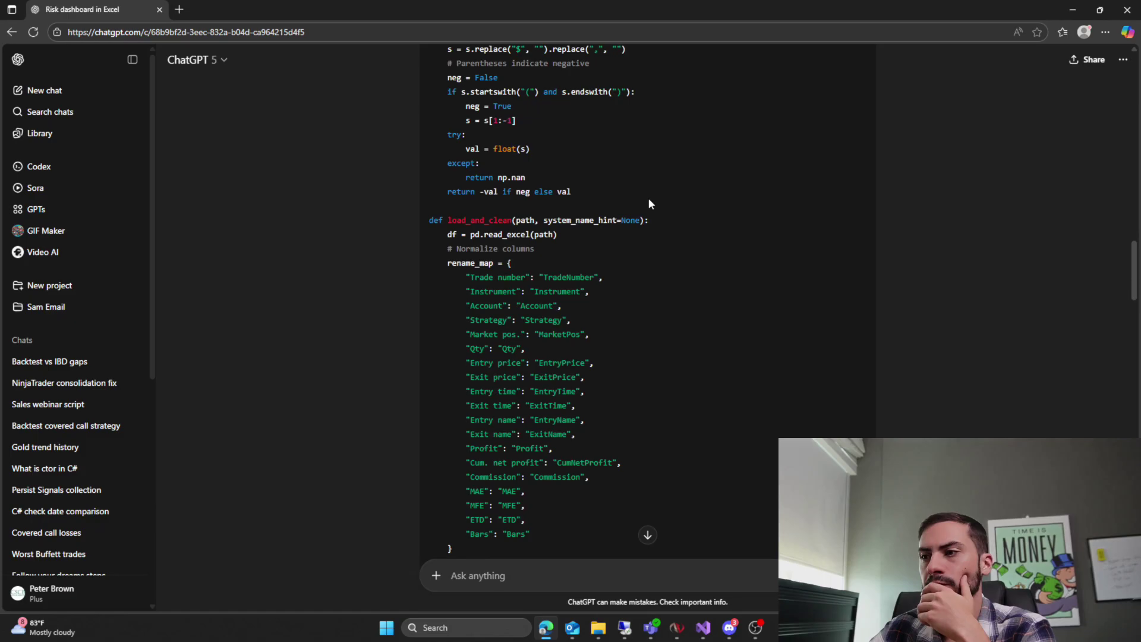
scroll(655, 486, down, 20)
scroll(341, 397, up, 14)
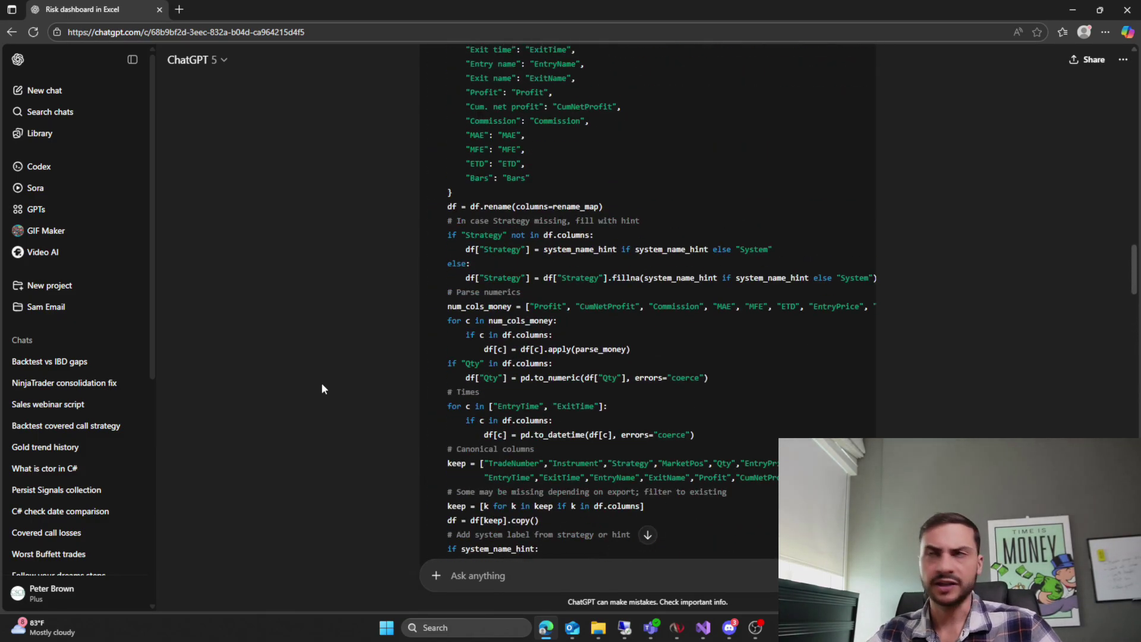
scroll(310, 333, up, 5)
scroll(325, 319, down, 5)
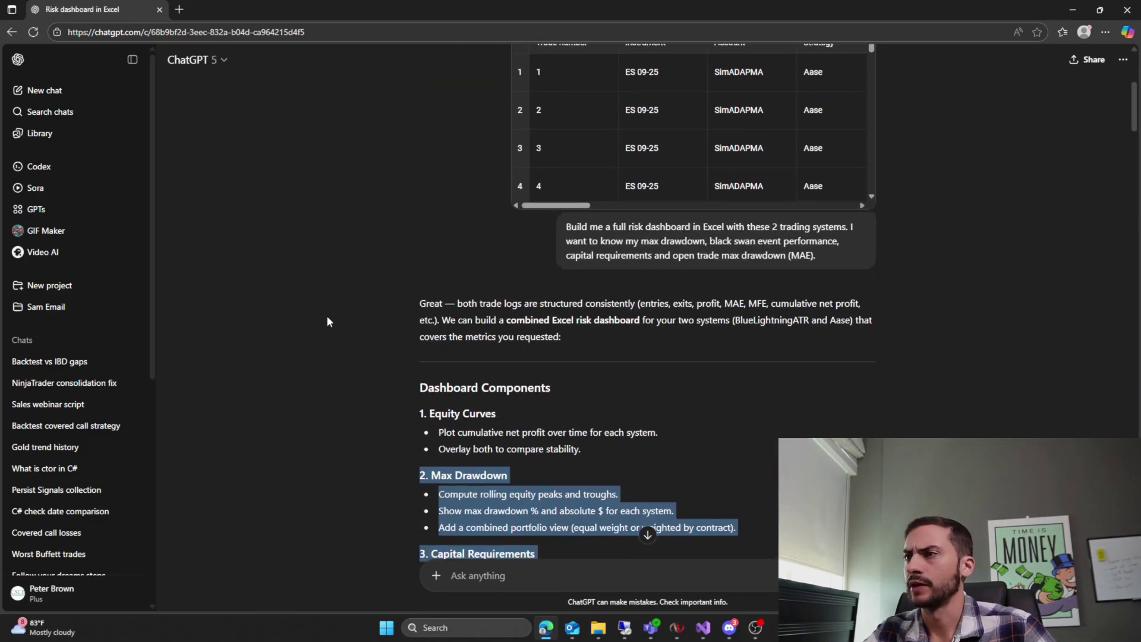
scroll(327, 319, down, 5)
Step: Scroll down the plan and highlight the last two Black Swan stress-test bullets
click(327, 318)
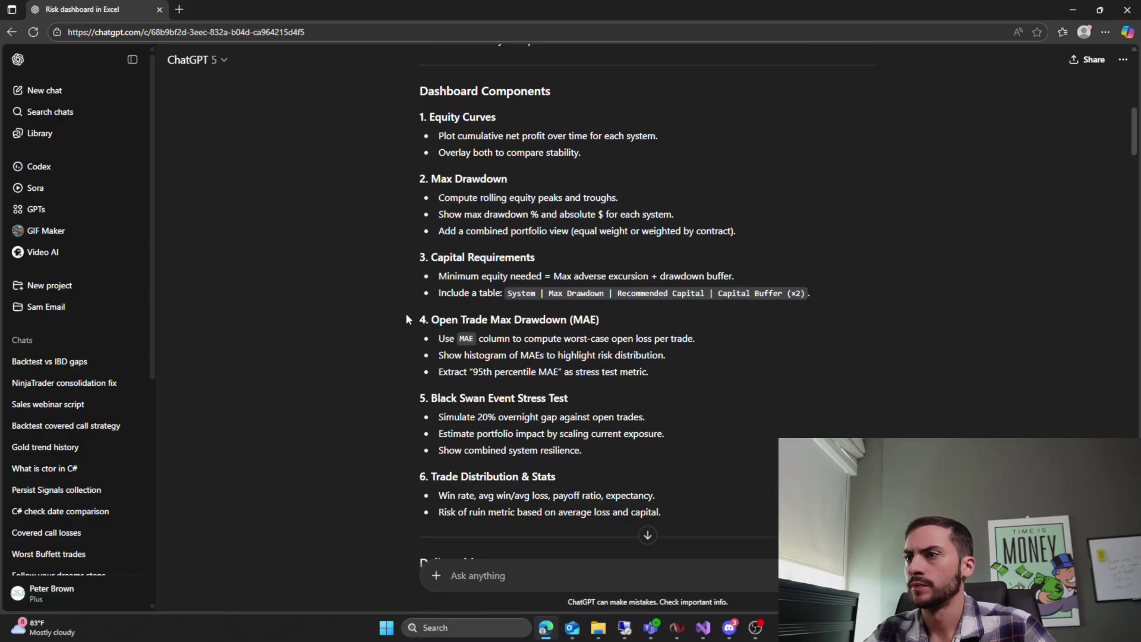
scroll(407, 319, down, 2)
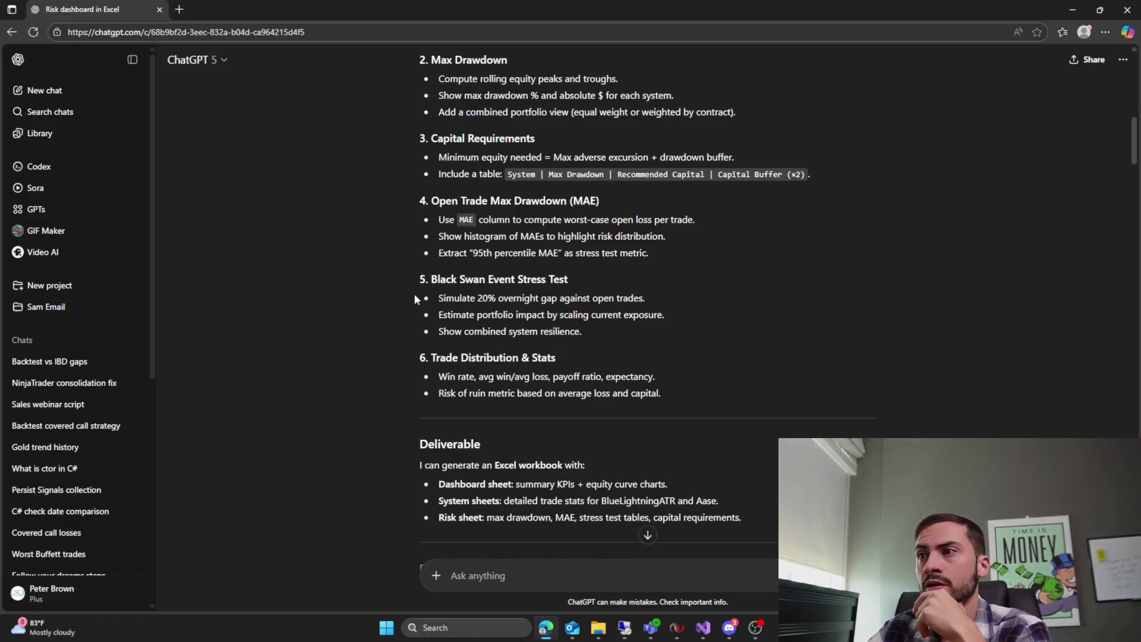
drag(597, 334, 448, 310)
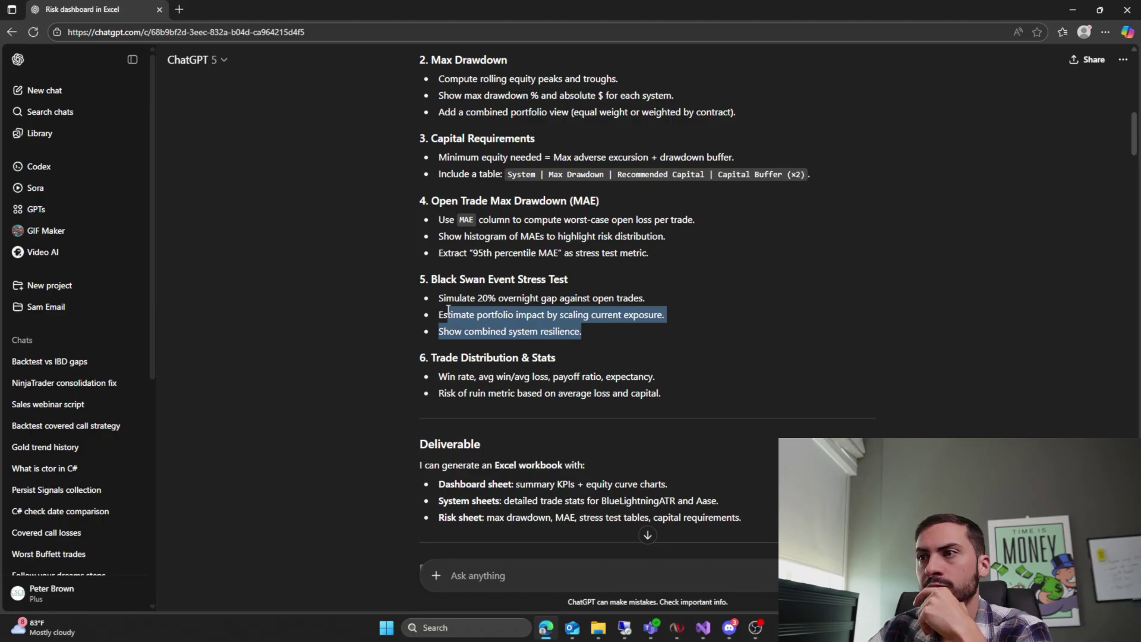
scroll(369, 296, down, 4)
Step: Scroll through the KPI previews and hit the Portfolio KPIs download icon
scroll(368, 295, down, 6)
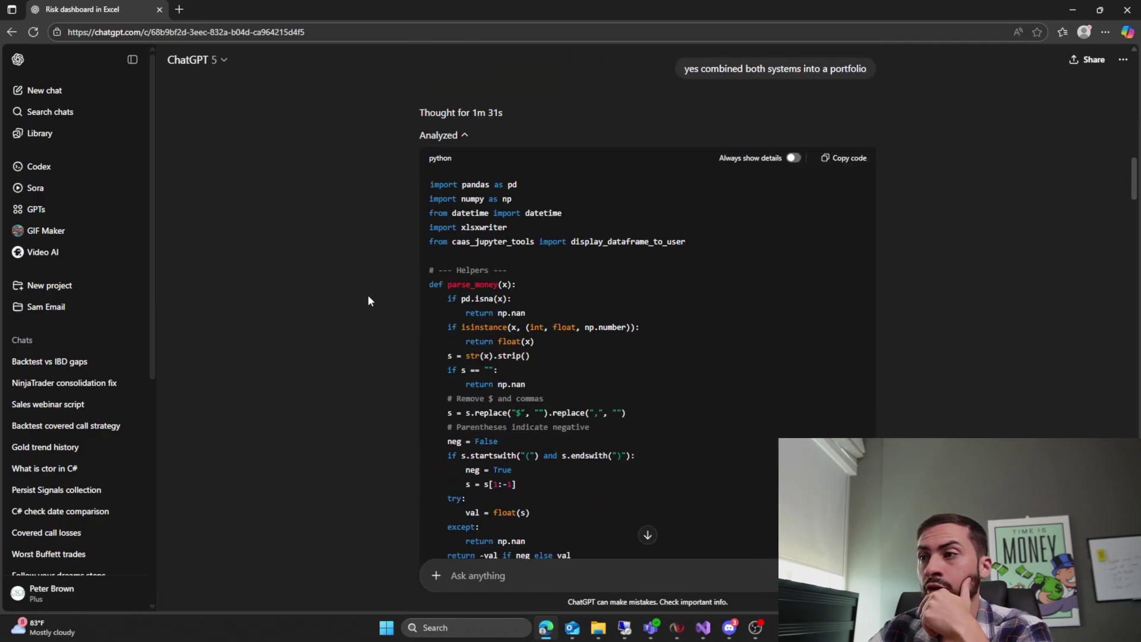
scroll(367, 292, down, 15)
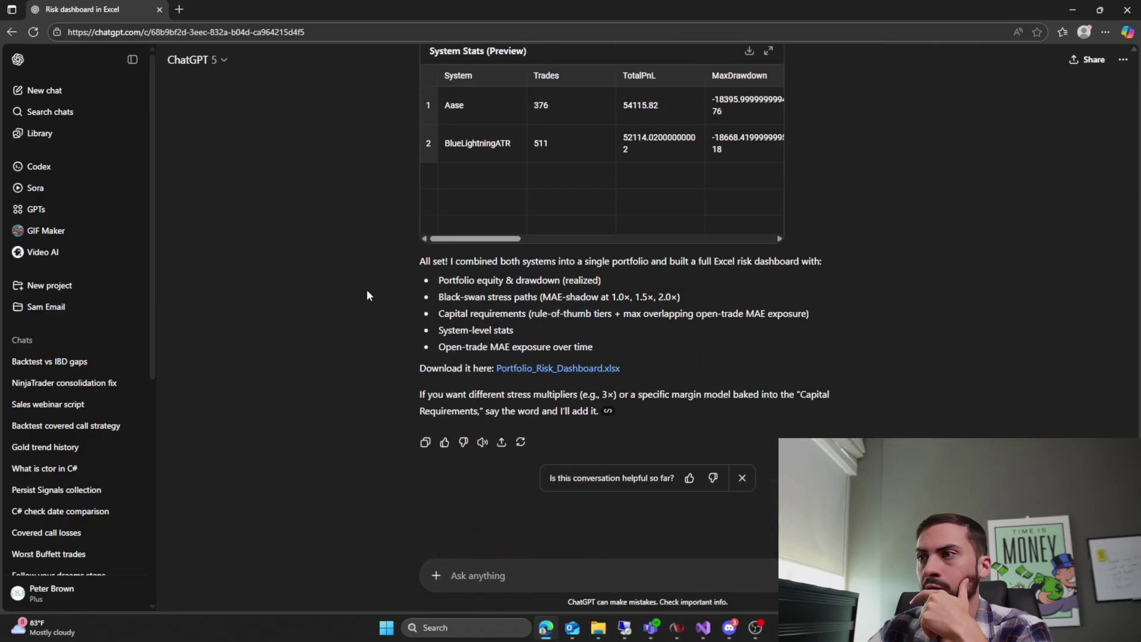
scroll(367, 295, up, 9)
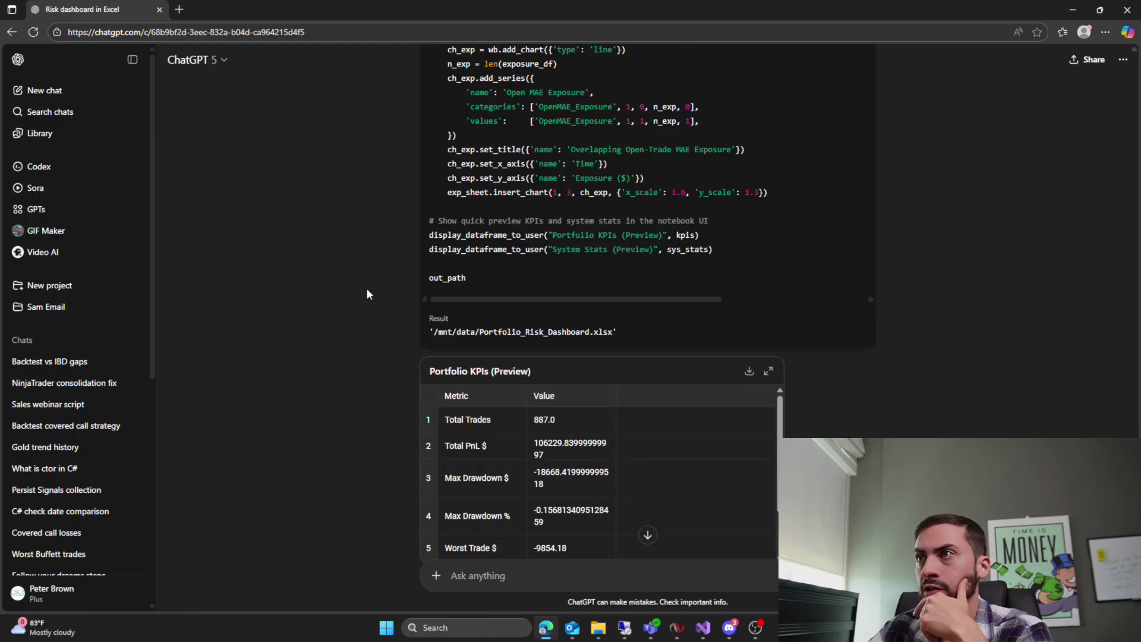
scroll(366, 293, up, 3)
scroll(365, 293, down, 5)
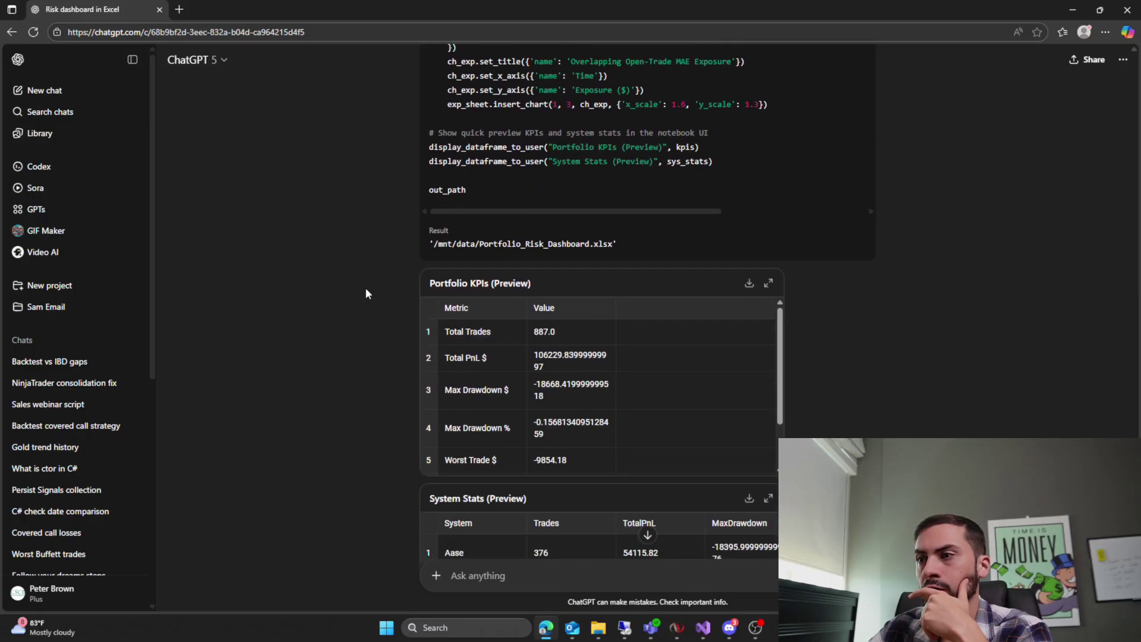
scroll(365, 292, down, 2)
Step: Reference the Max Drawdown $, Max Drawdown %, P95 Trade MAE $ and Max Open MAE Exposure $ values
scroll(669, 269, down, 2)
scroll(678, 276, up, 2)
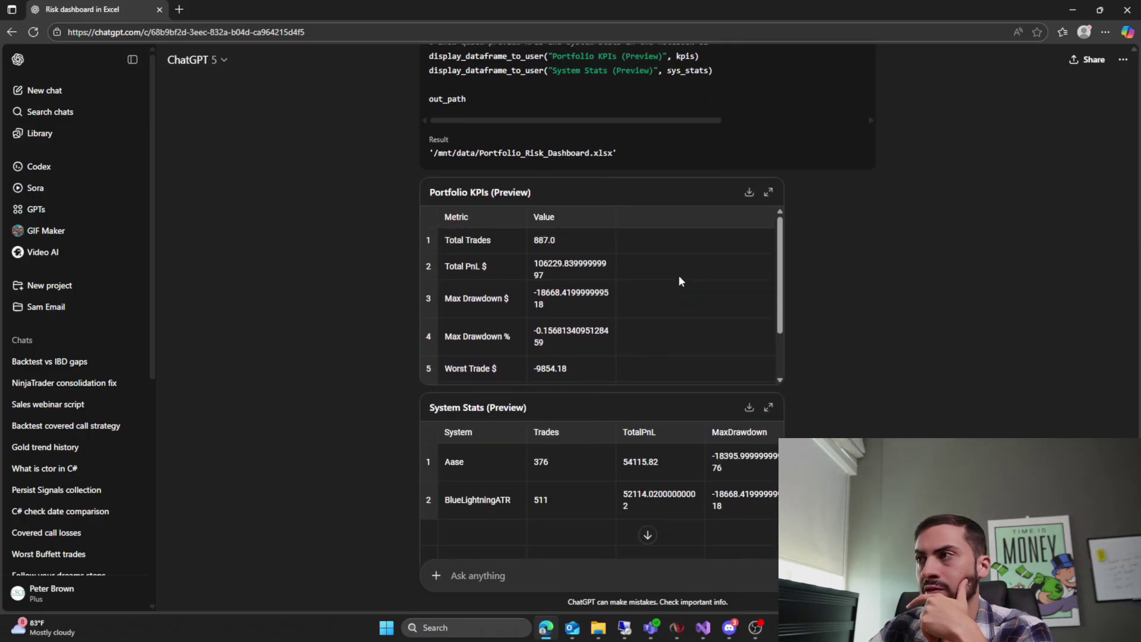
click(749, 197)
scroll(559, 245, down, 1)
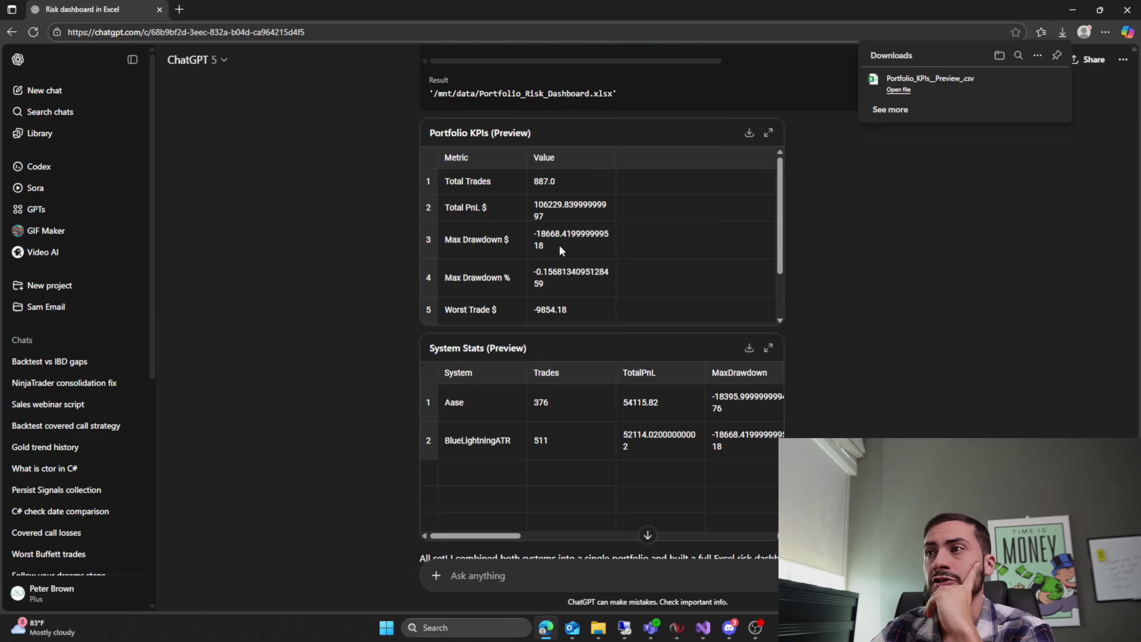
drag(559, 245, 515, 238)
click(508, 248)
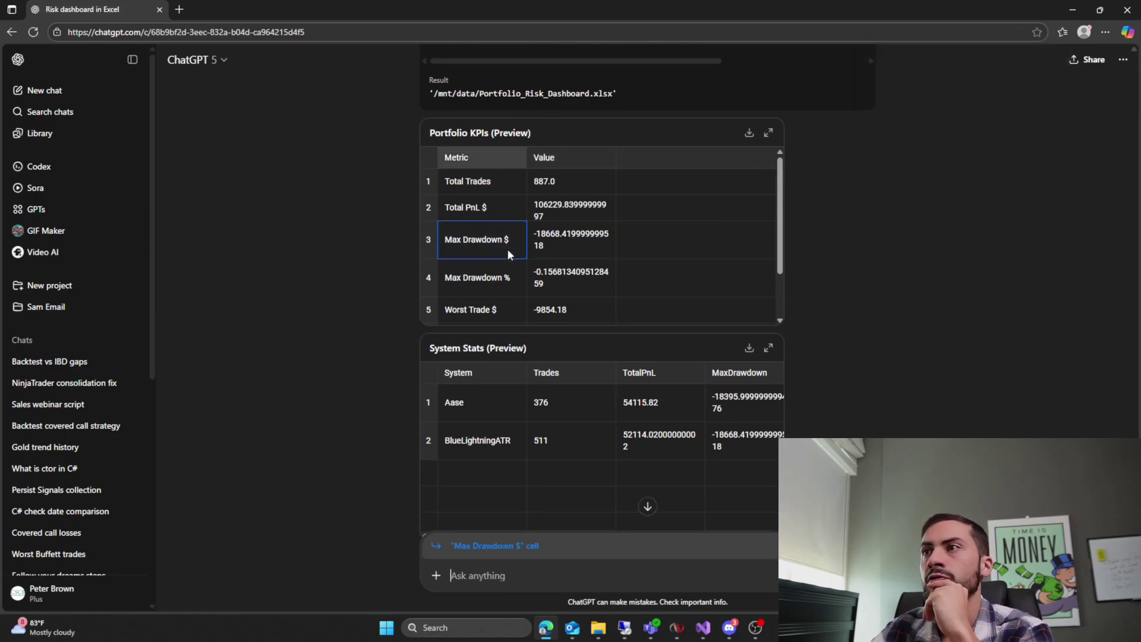
click(562, 287)
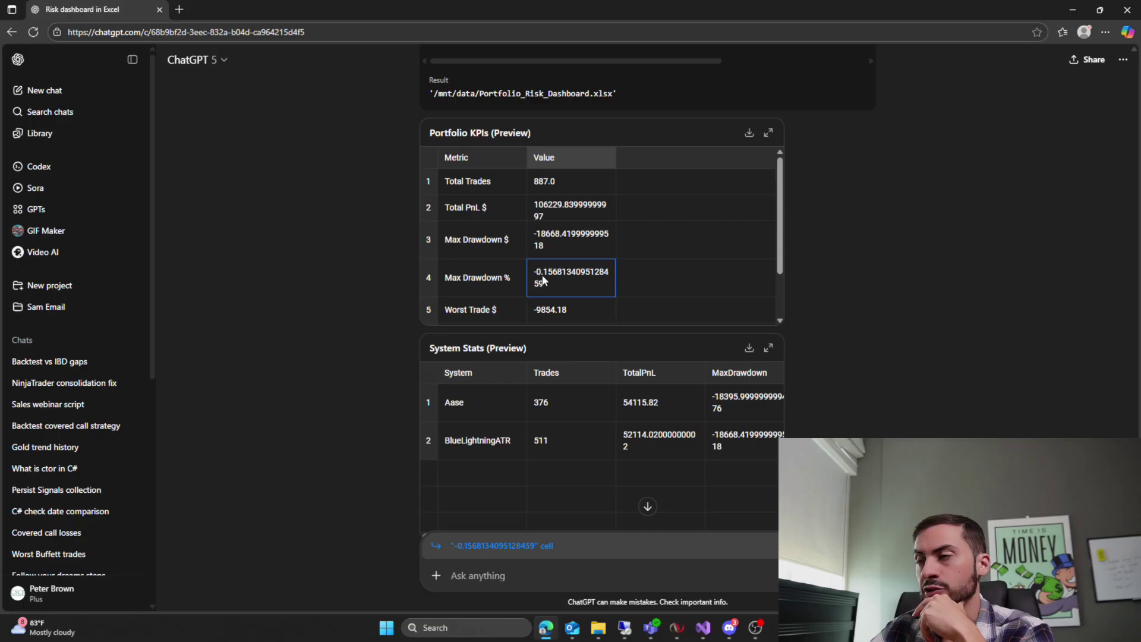
scroll(569, 266, down, 1)
scroll(569, 266, up, 1)
scroll(570, 268, down, 1)
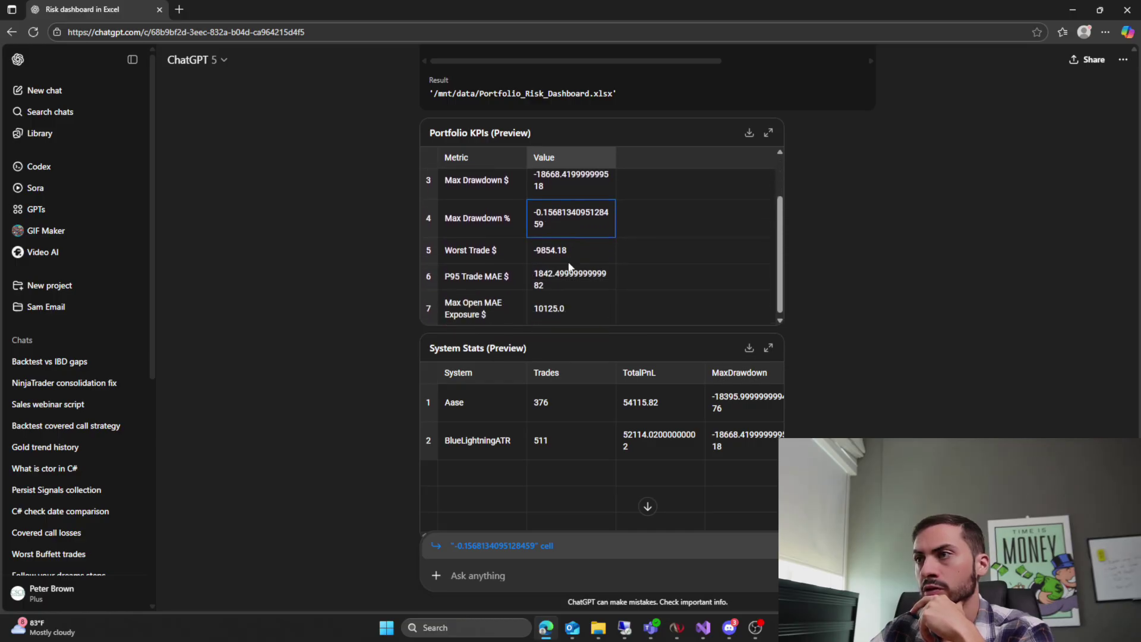
click(576, 280)
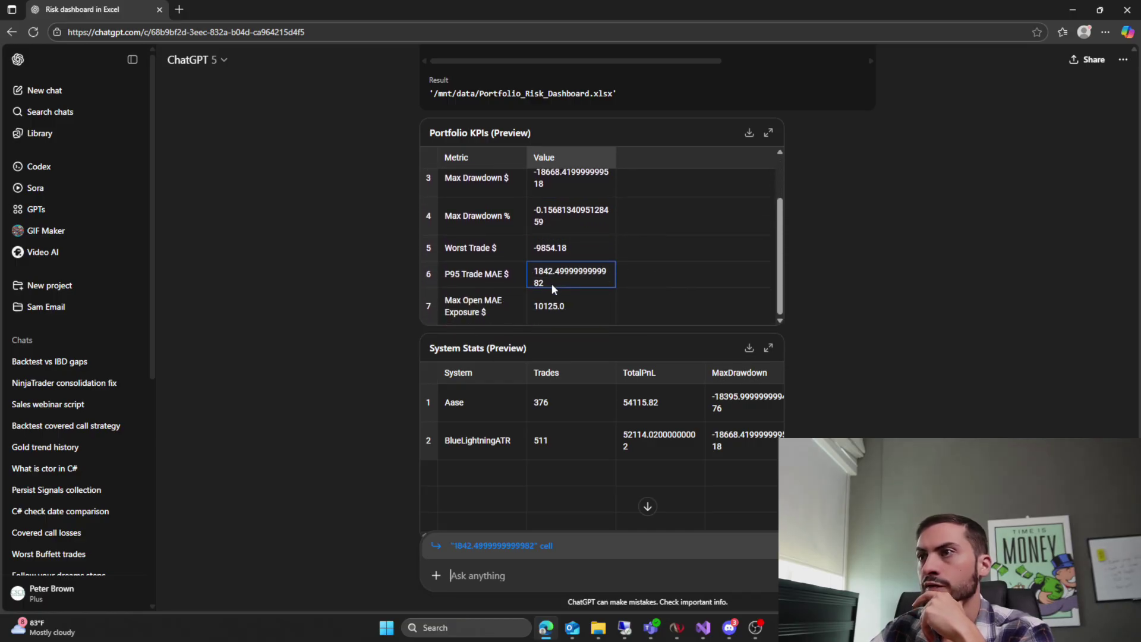
click(572, 308)
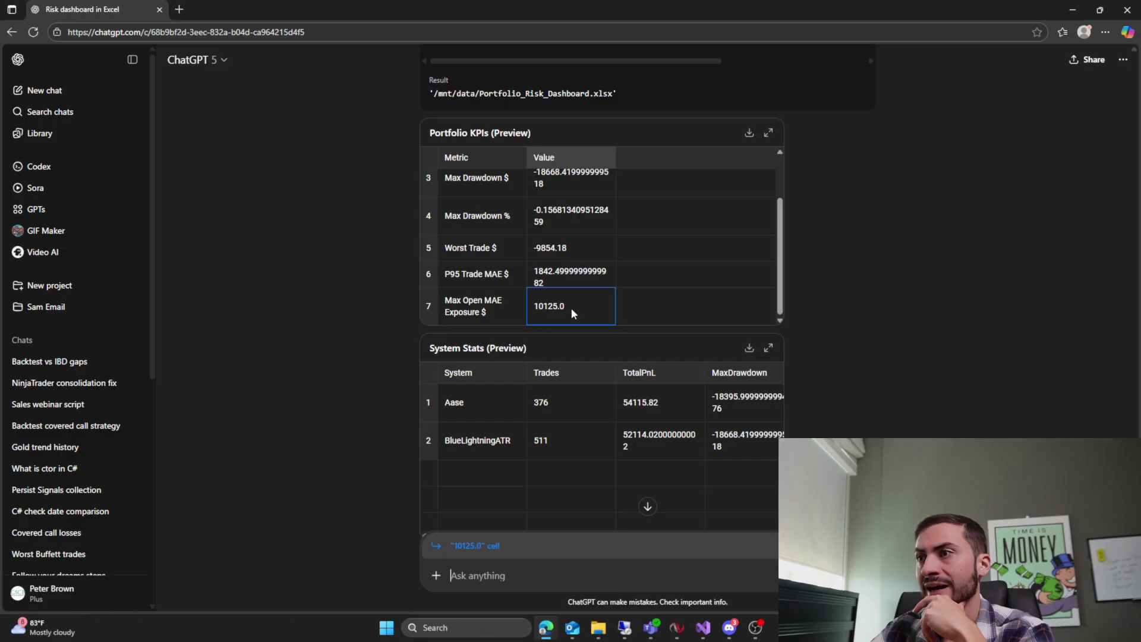
Step: Re-reference Max Drawdown $ and the 10125.0 MAE exposure, then download Portfolio_KPIs_Preview_.csv
scroll(572, 306, up, 1)
scroll(605, 301, down, 1)
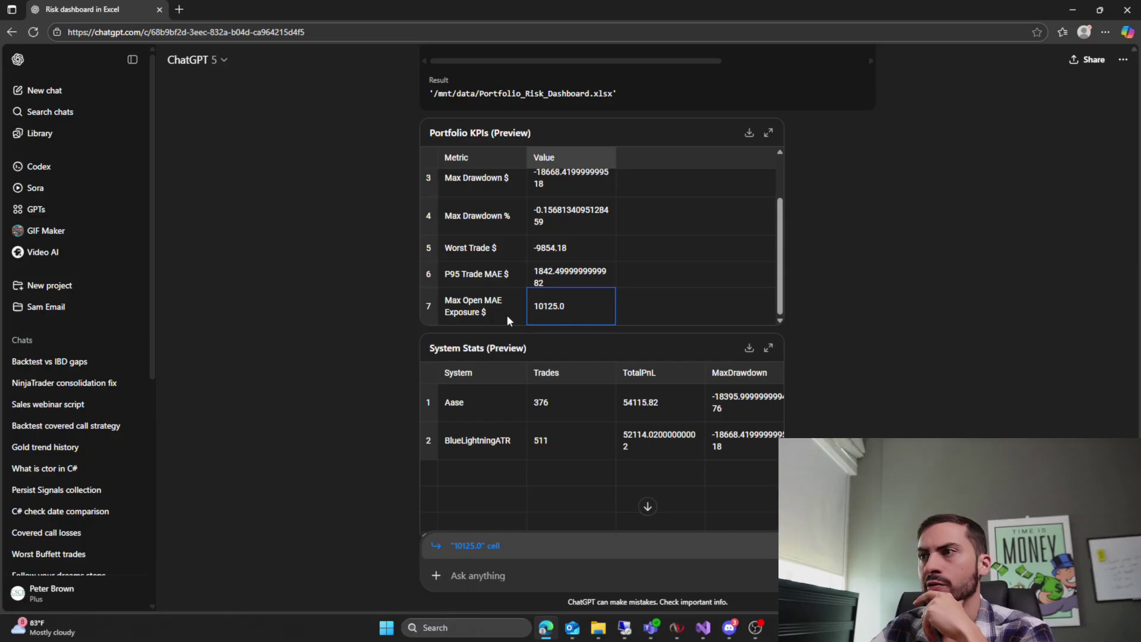
scroll(580, 312, up, 1)
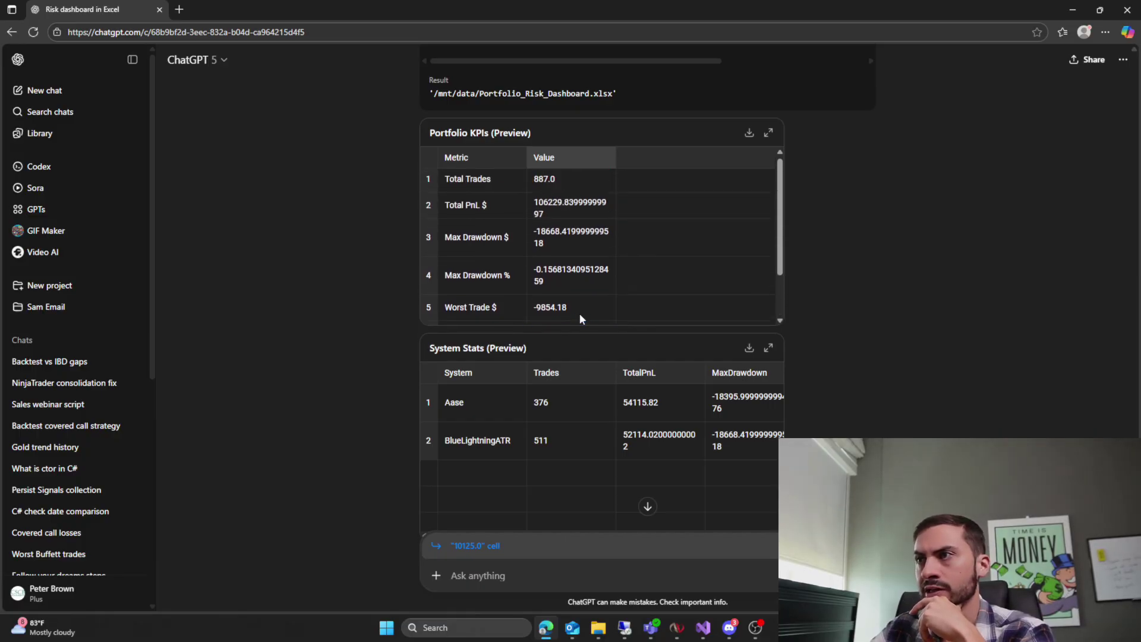
click(576, 239)
scroll(586, 244, down, 1)
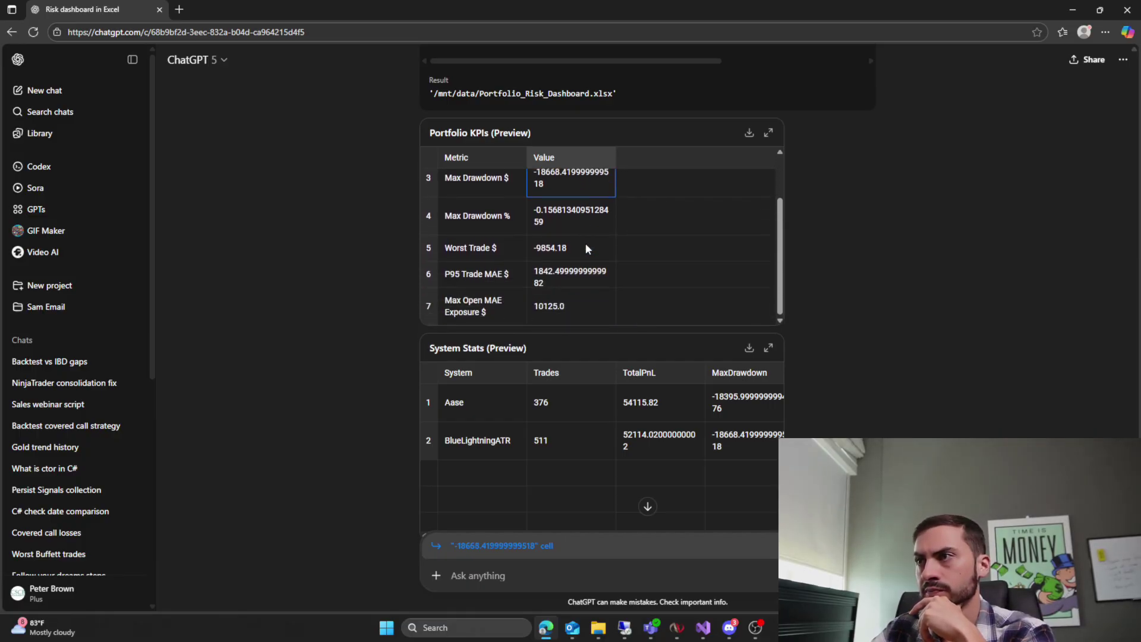
click(565, 318)
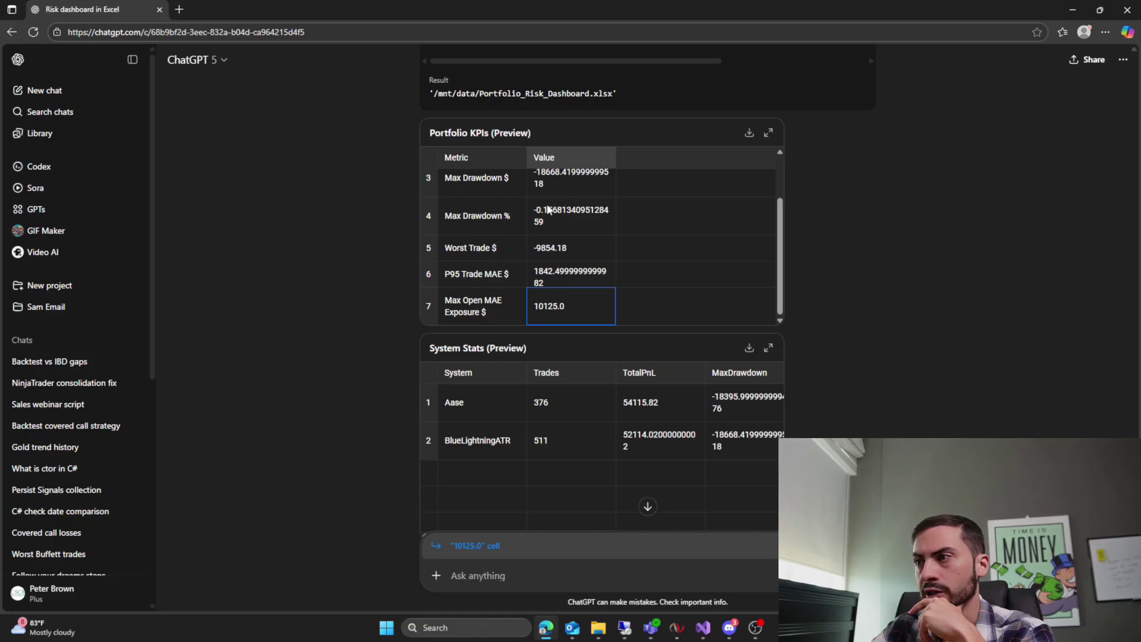
scroll(518, 241, down, 2)
mouse_move(491, 420)
mouse_down()
mouse_move(779, 418)
mouse_move(499, 422)
mouse_up()
scroll(783, 195, up, 2)
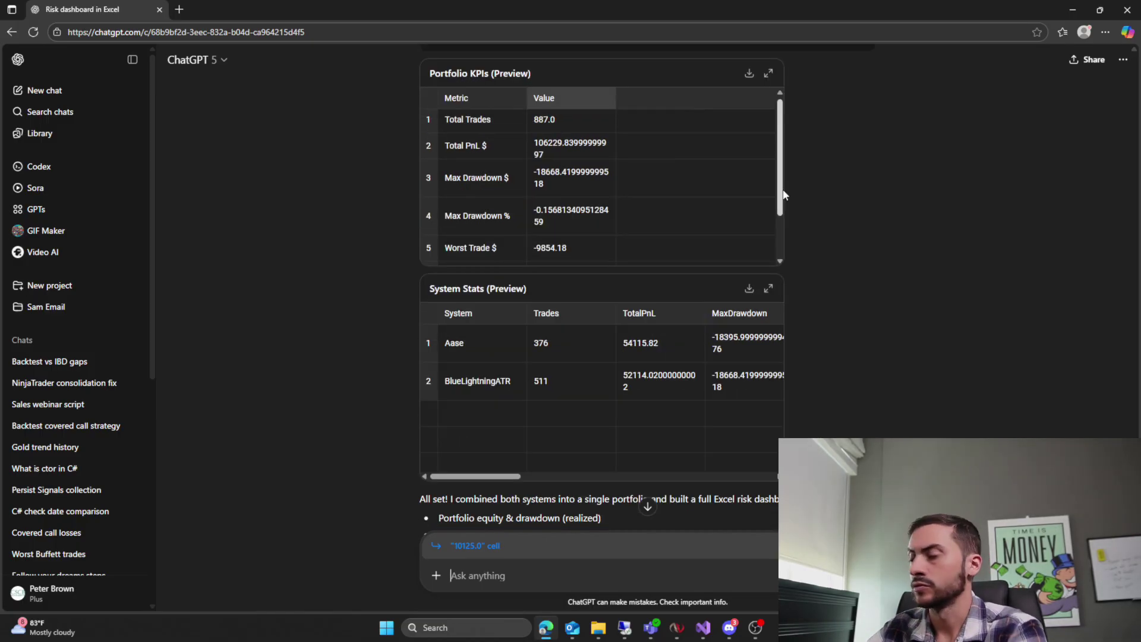
click(748, 73)
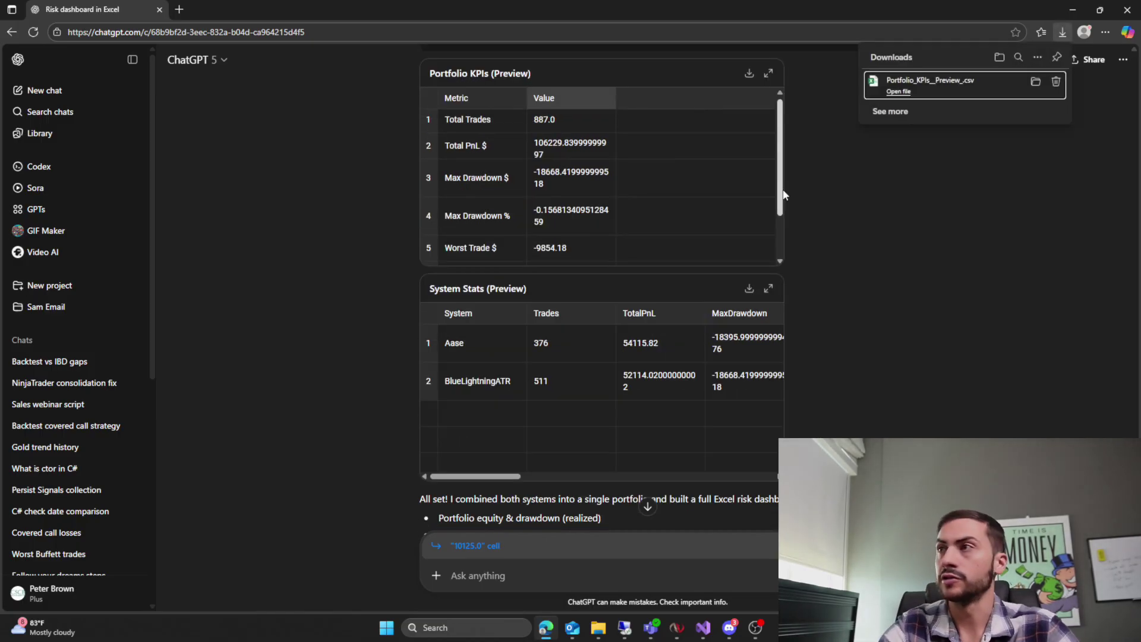
Step: Open the KPIs CSV in Excel, check Max Open MAE Exposure 10125 and Max Drawdown $, then minimize
click(899, 91)
click(146, 231)
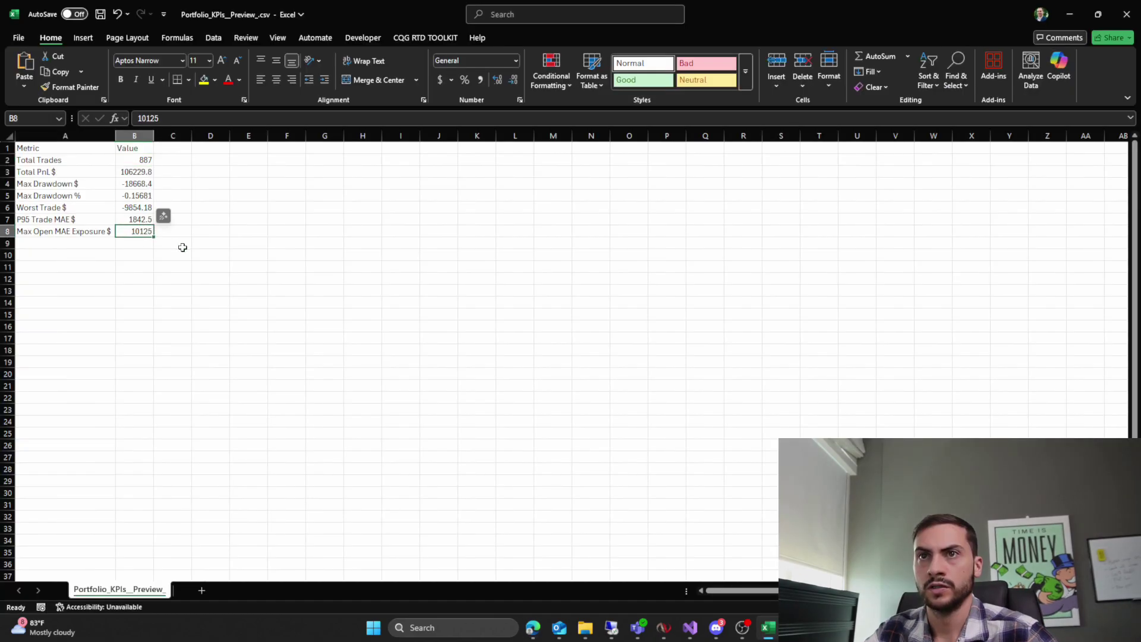
click(141, 186)
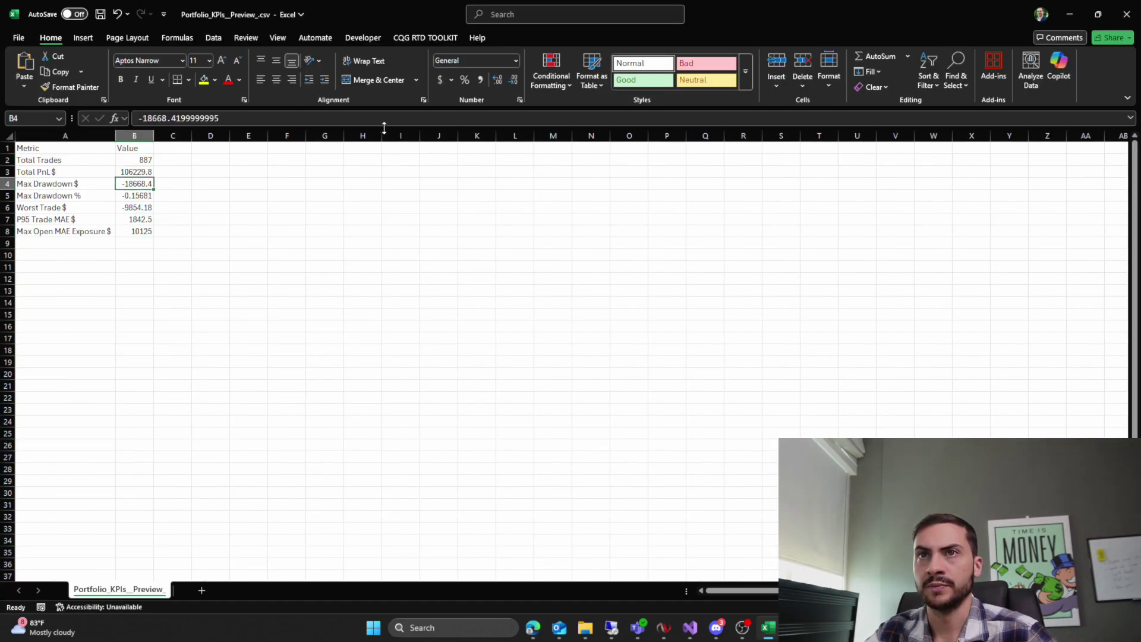
click(1071, 13)
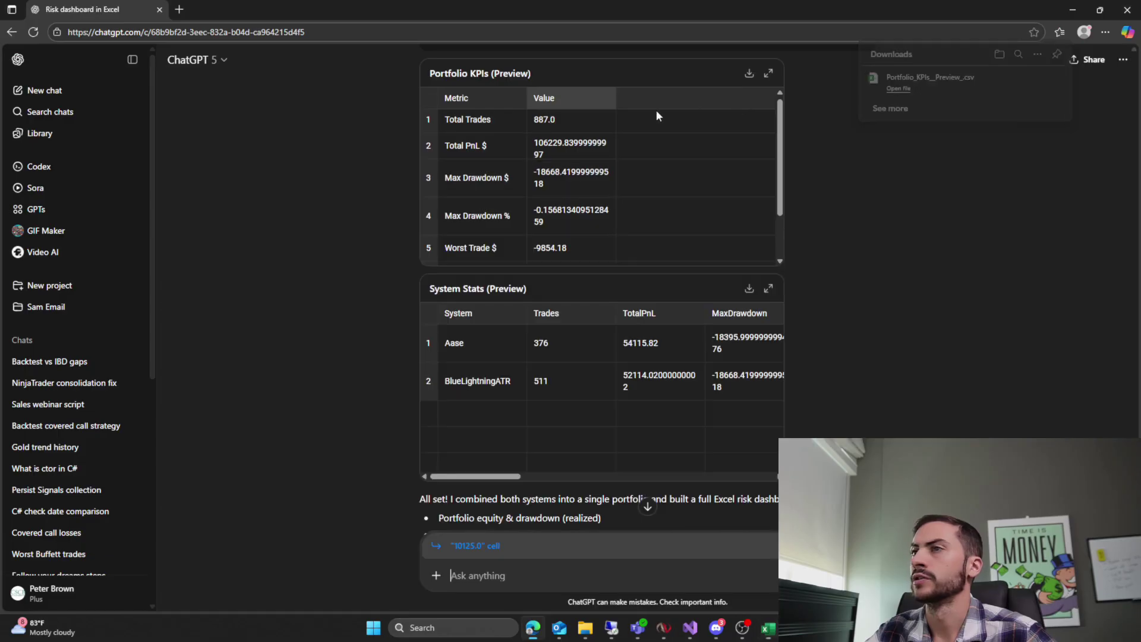
Step: Close the downloads list, select the Aase stats row, and scroll to the dashboard summary
click(656, 109)
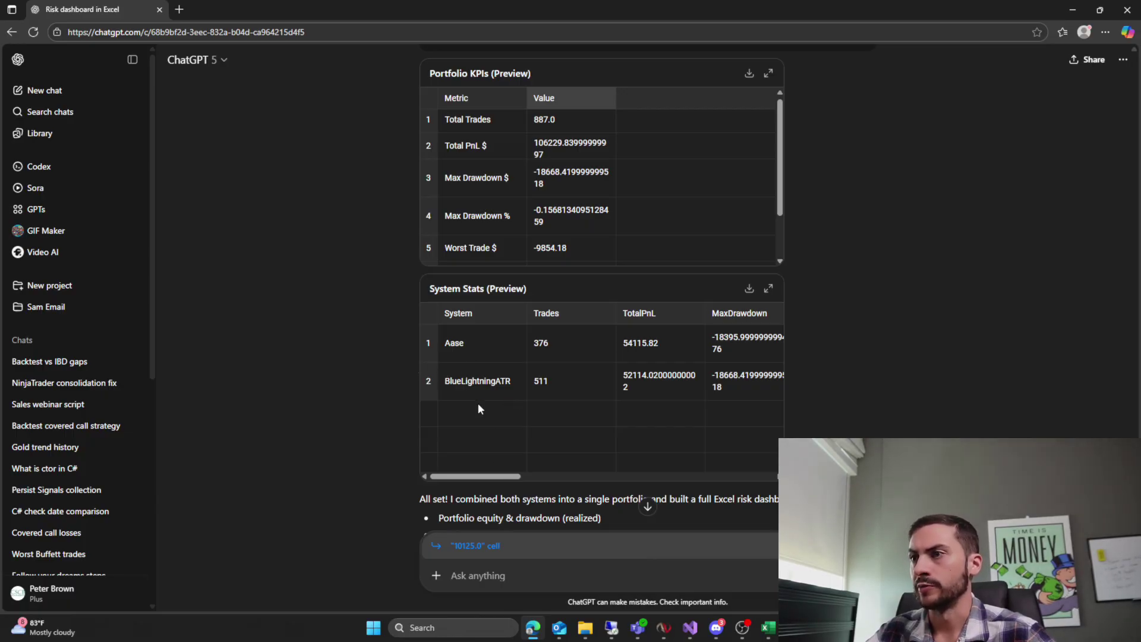
click(456, 384)
key(Up)
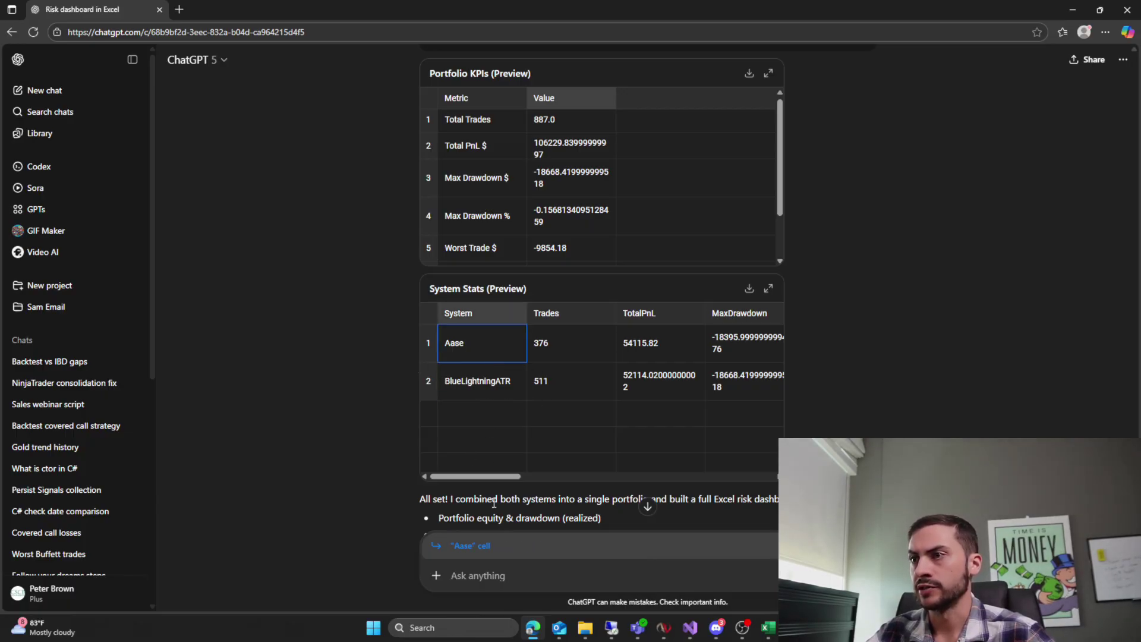
mouse_move(473, 477)
mouse_down()
mouse_move(517, 476)
mouse_move(473, 480)
mouse_up()
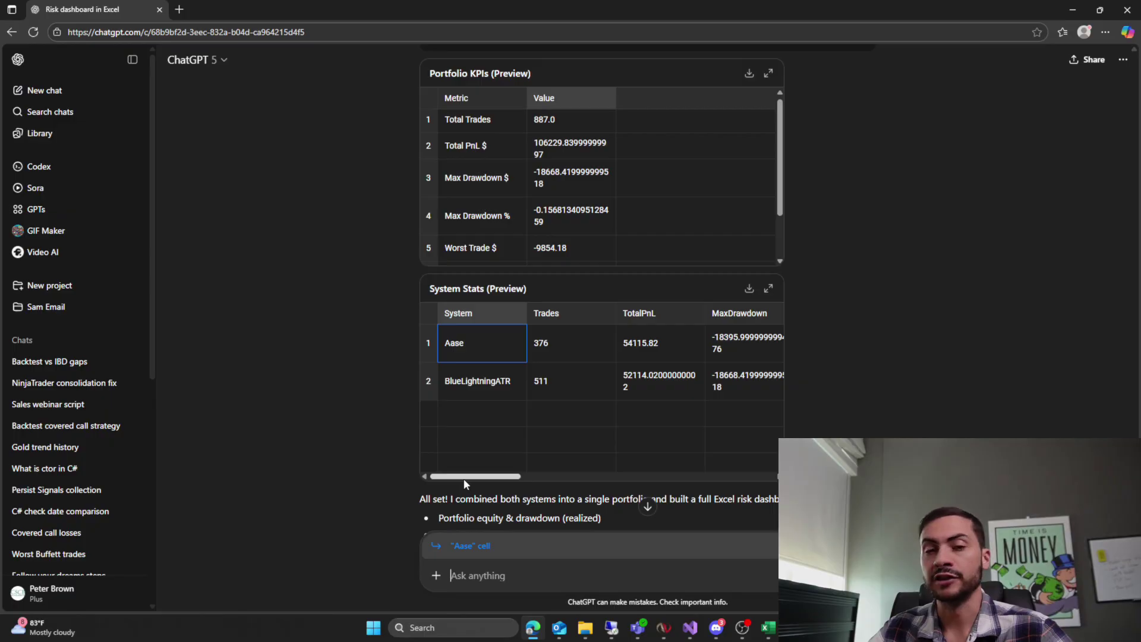
drag(464, 484, 377, 469)
scroll(322, 374, down, 4)
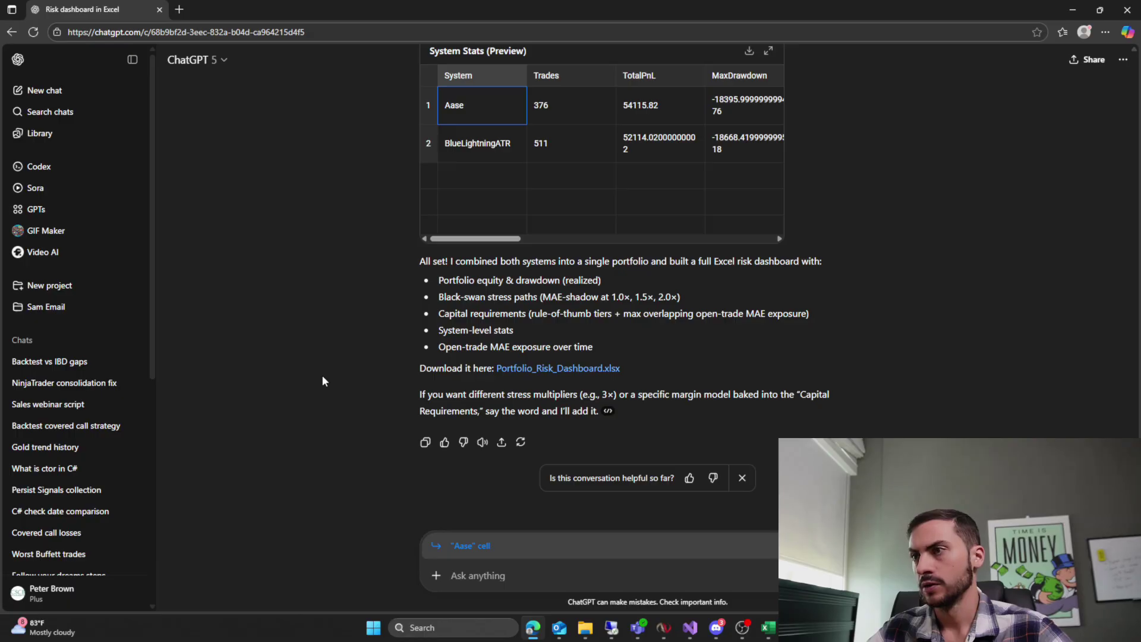
Step: Open Portfolio_Risk_Dashboard.xlsx, enable editing, and autofit column A on Trades and OpenMAE_Exposure
click(518, 368)
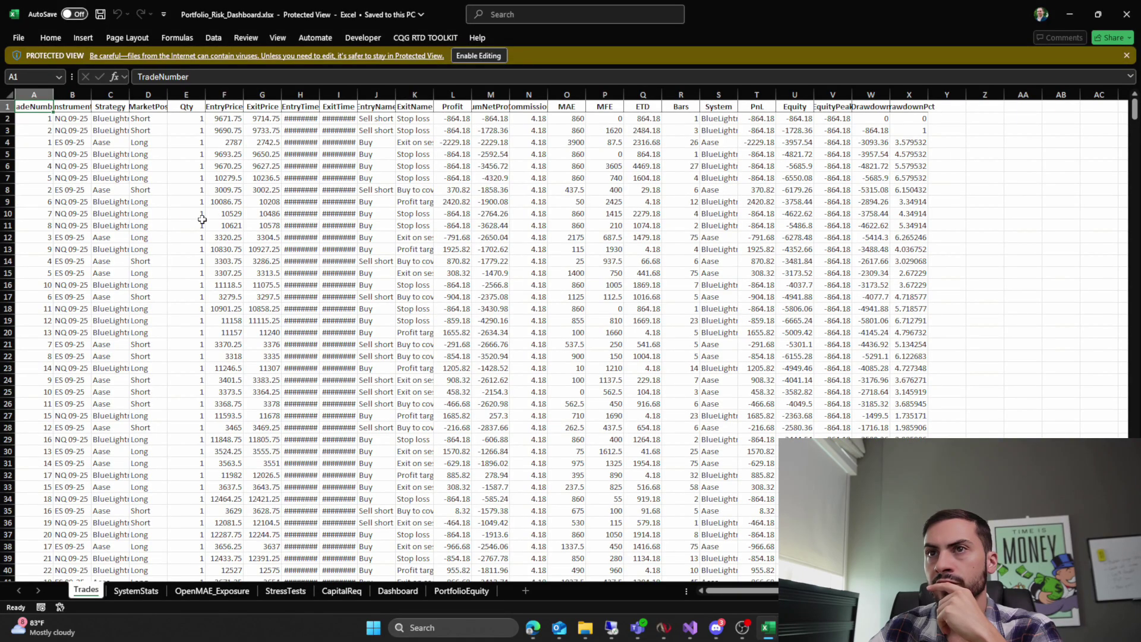
double_click(53, 94)
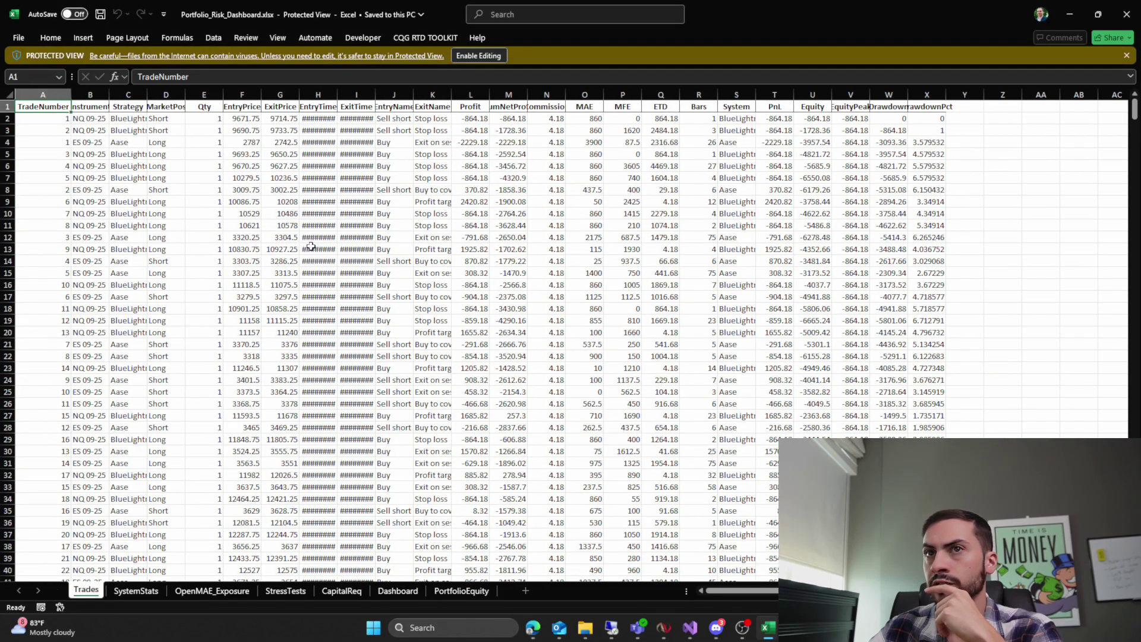
click(136, 590)
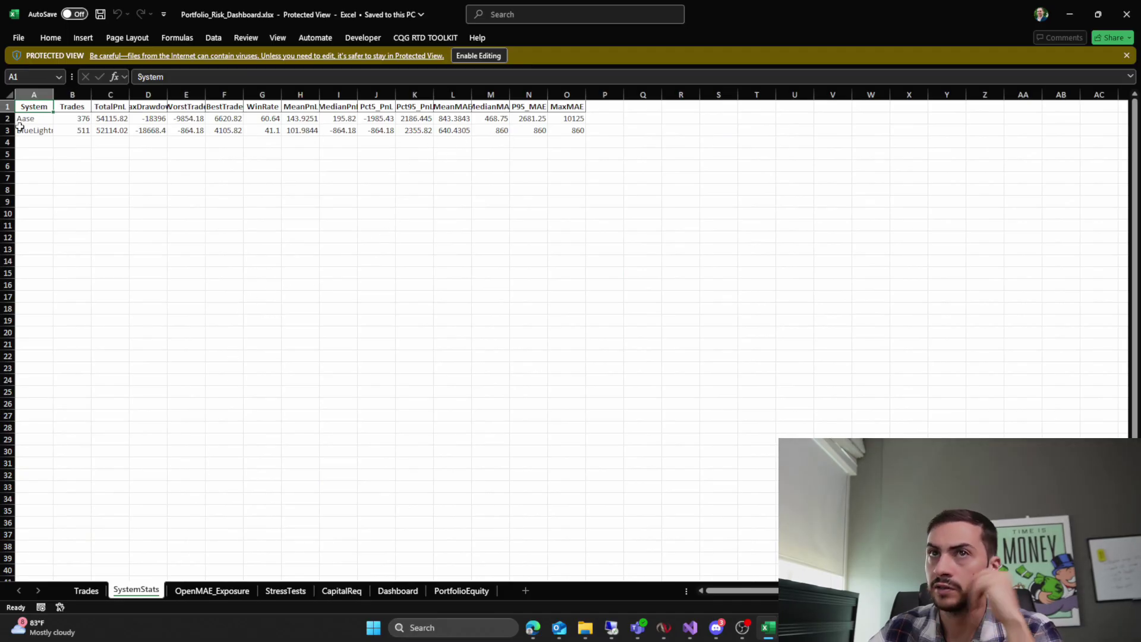
click(479, 55)
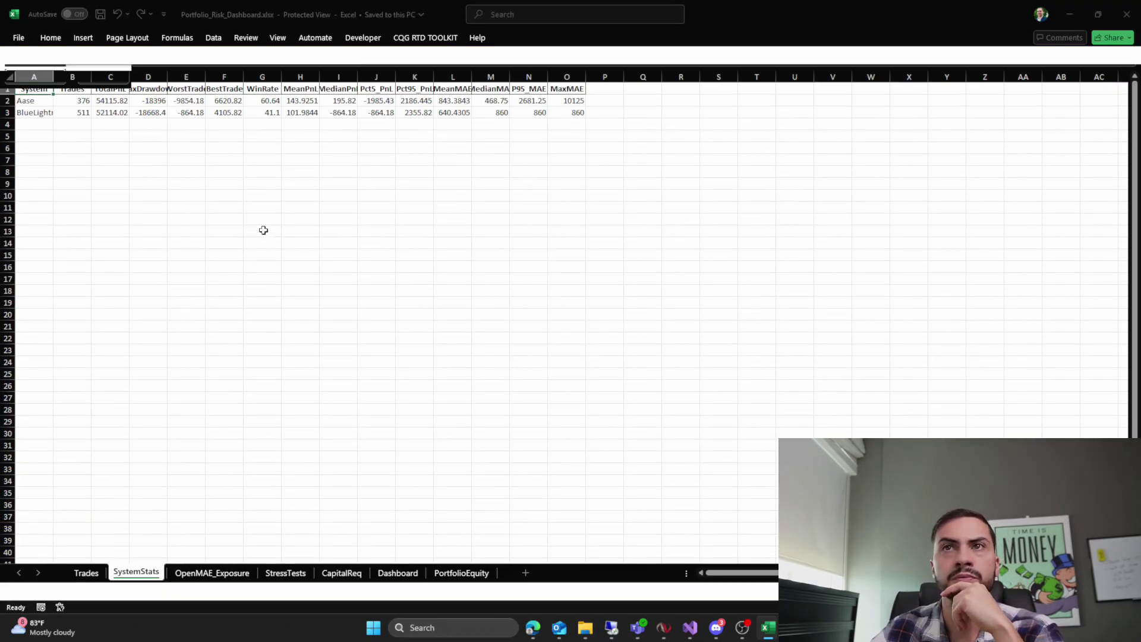
double_click(50, 137)
click(135, 267)
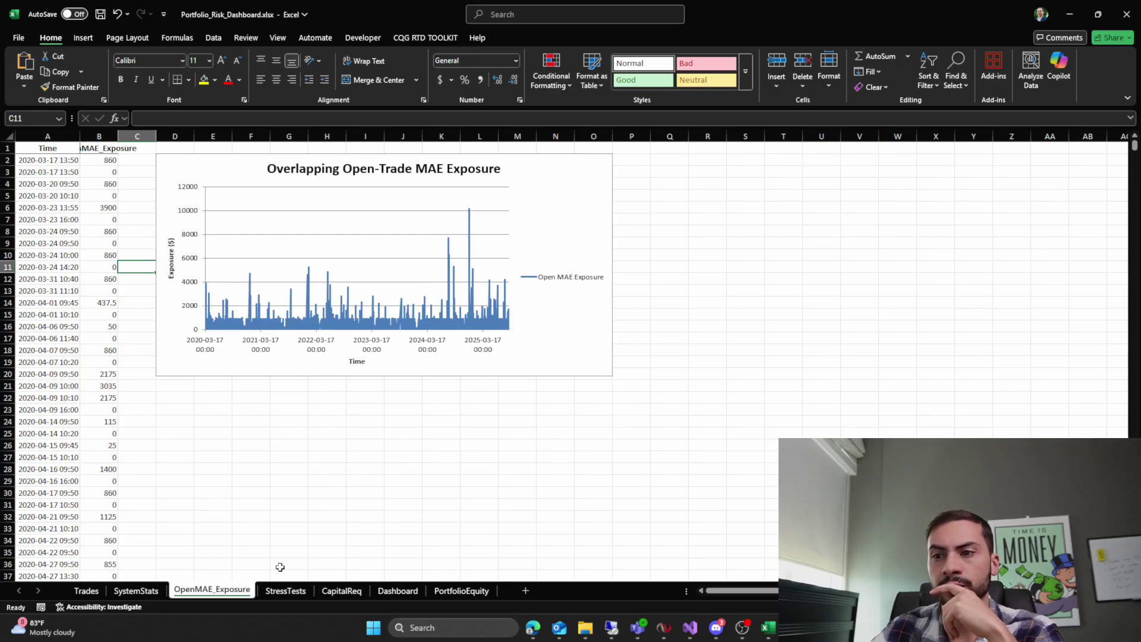
Step: Autofit StressTests columns A–C and inspect the MAE-Shadow 1.0x, 1.5x and 2.0x scenarios
click(283, 592)
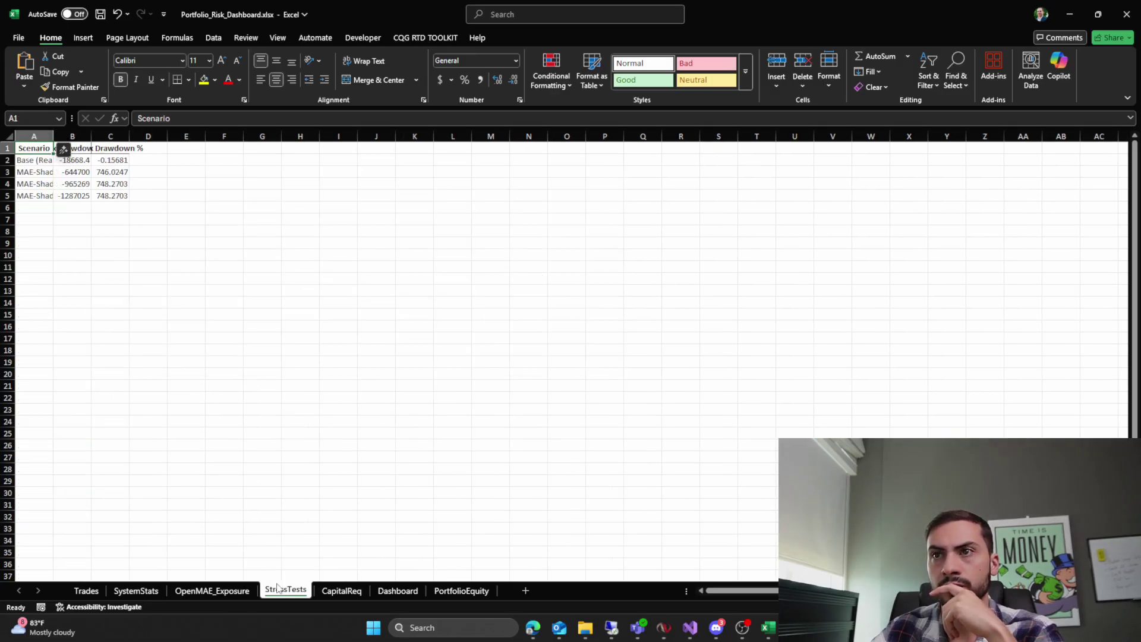
drag(91, 134, 110, 133)
double_click(91, 136)
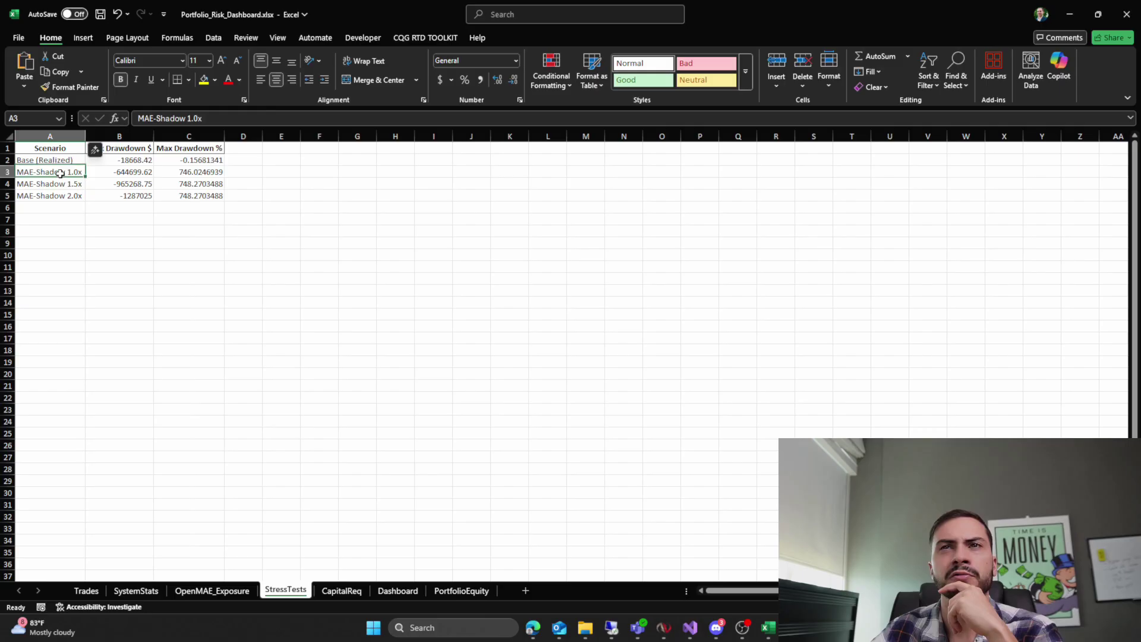
click(50, 172)
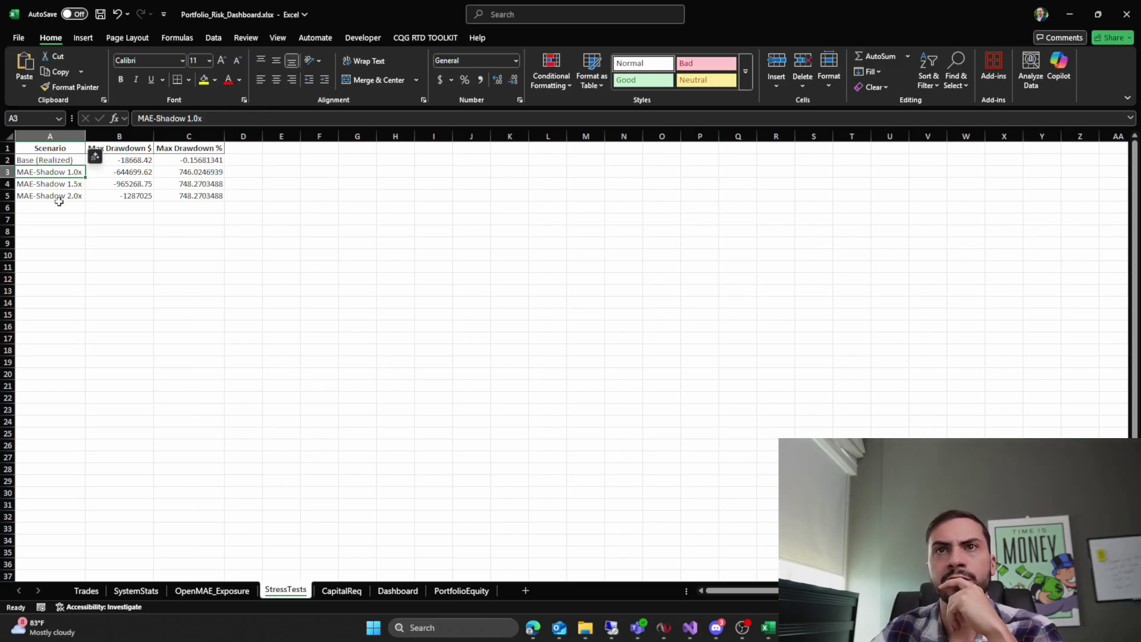
click(54, 183)
click(55, 196)
drag(57, 172, 54, 211)
click(93, 221)
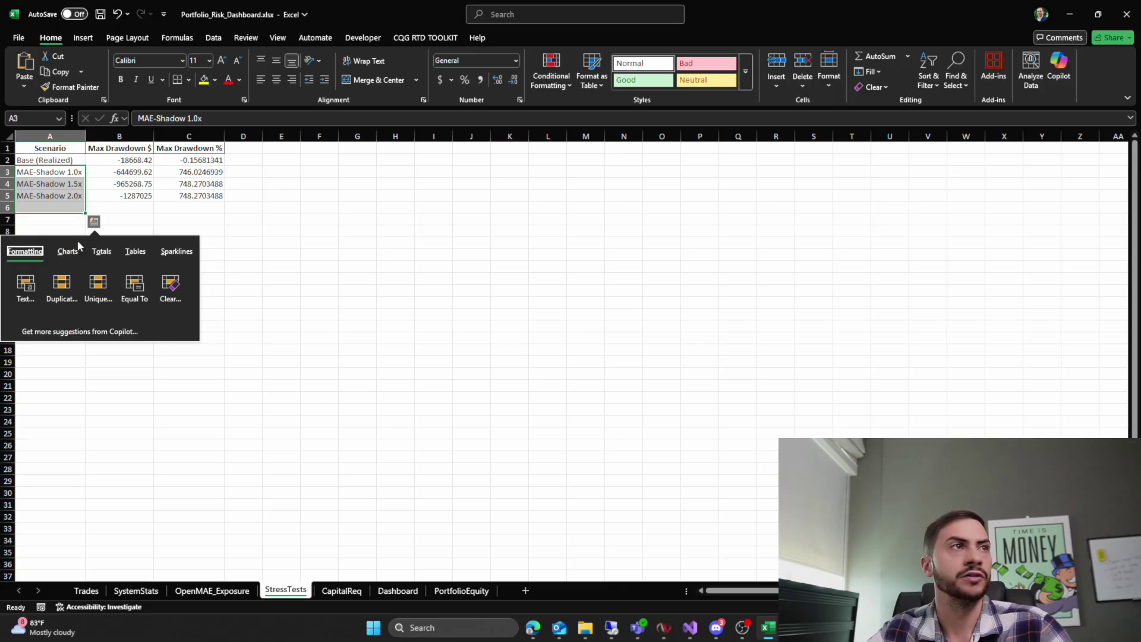
click(103, 211)
scroll(101, 214, up, 3)
scroll(101, 214, up, 2)
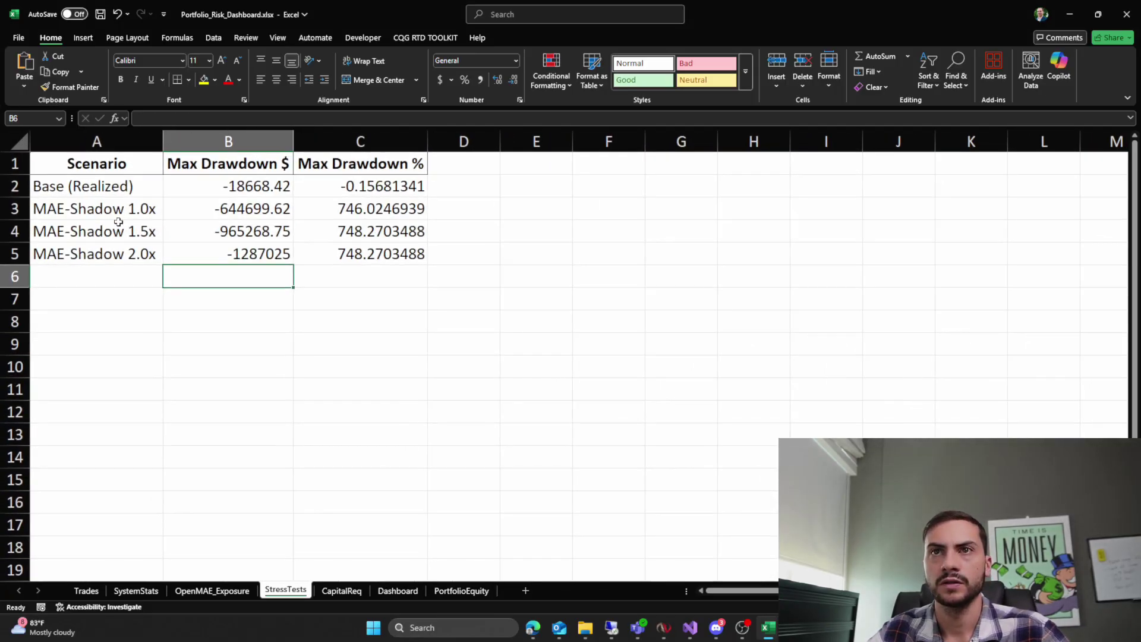
click(342, 591)
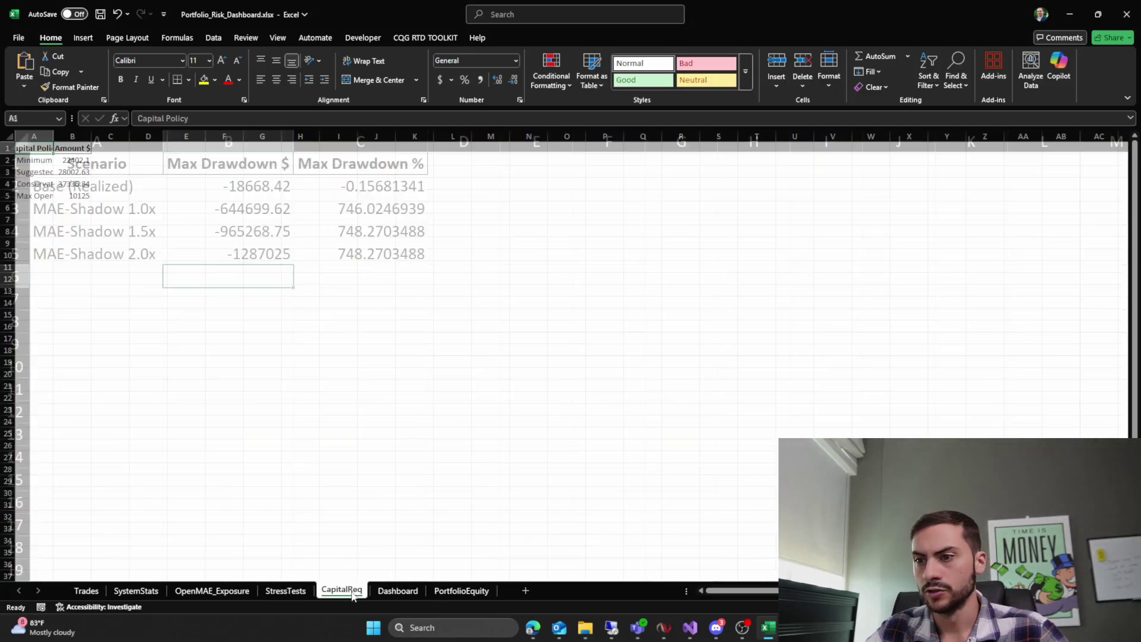
Step: Auto-fit CapitalReq columns A and B, then read the Minimum, Suggested and Conservative capital amounts
double_click(54, 136)
double_click(154, 137)
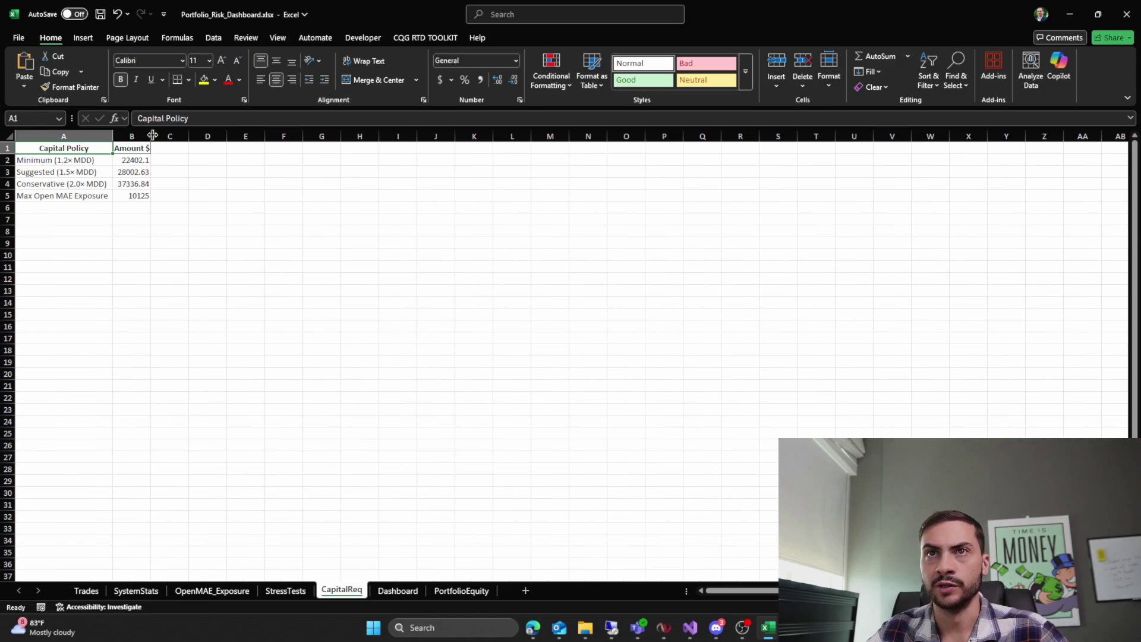
scroll(61, 204, up, 2)
scroll(61, 204, up, 1)
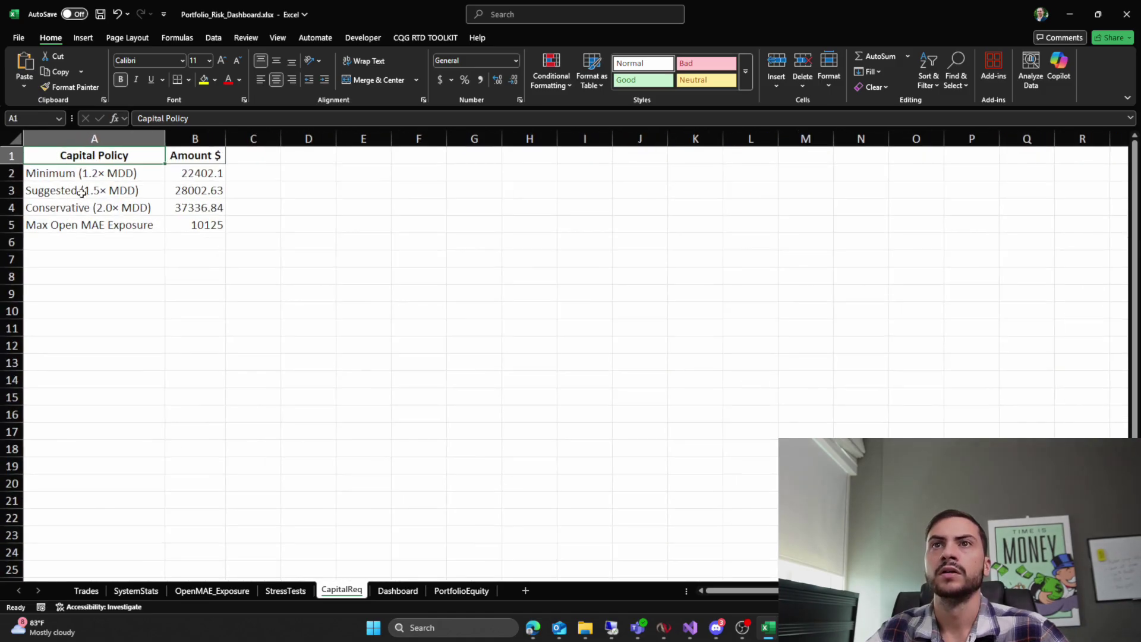
click(92, 175)
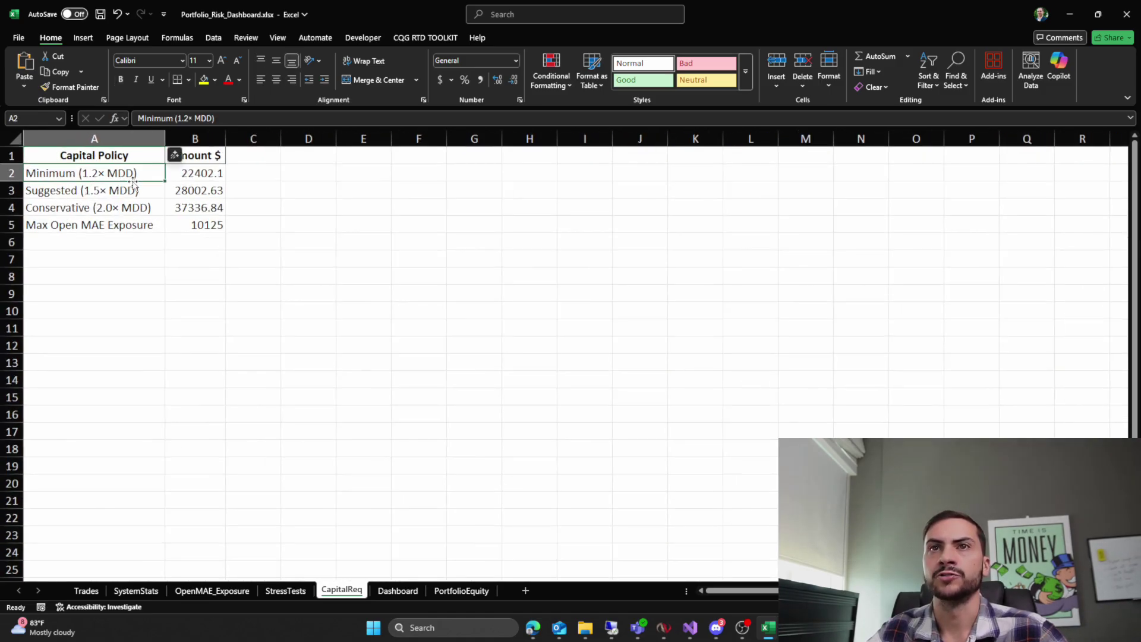
click(195, 193)
click(140, 208)
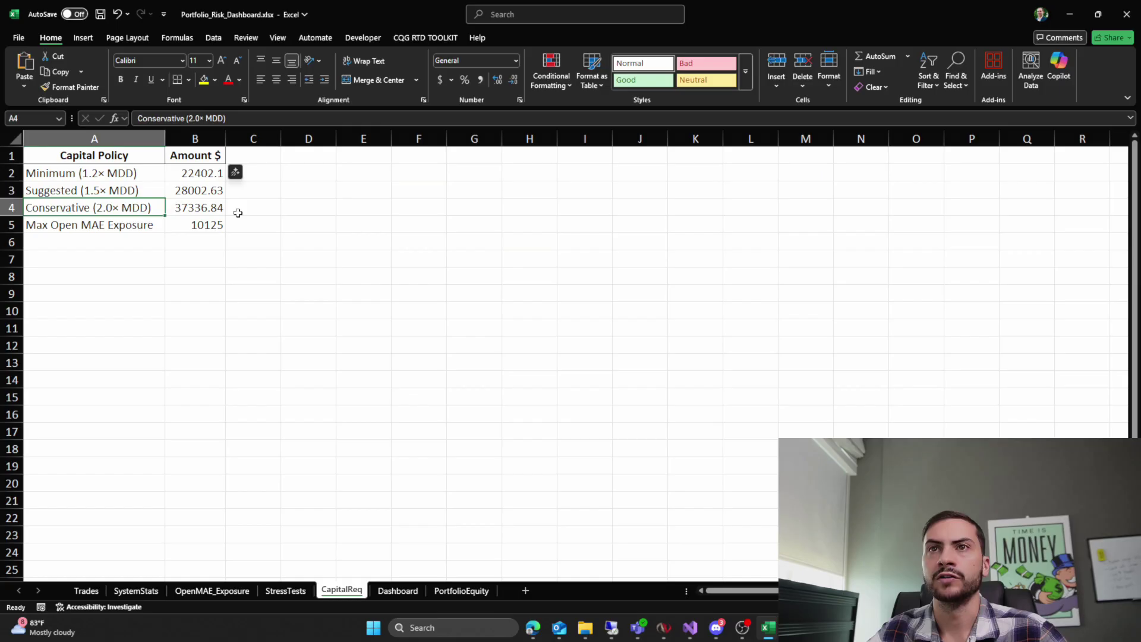
click(196, 208)
Step: Check Max Open MAE Exposure 10125 and the full amounts 22402.1, 28002.63 and 37336.84
click(205, 228)
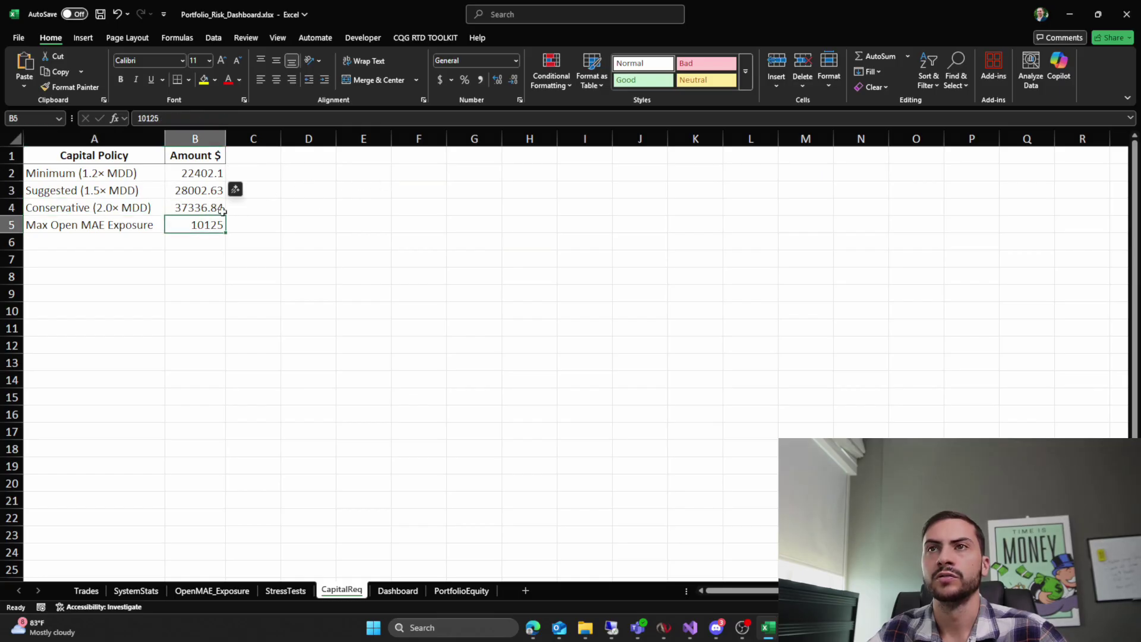
click(194, 140)
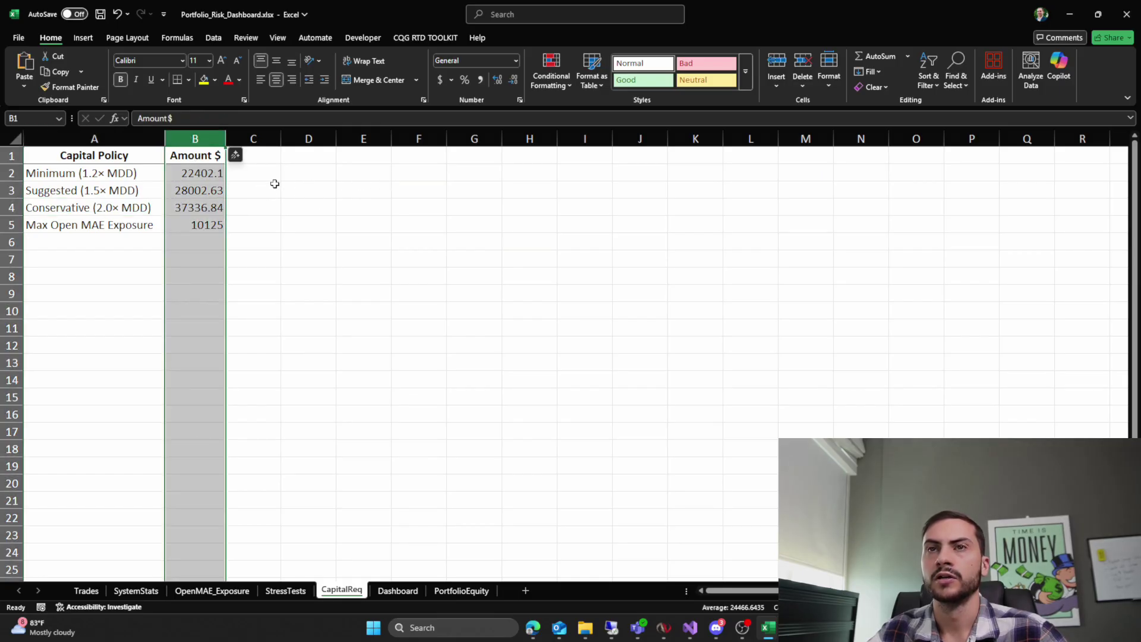
click(198, 173)
click(195, 185)
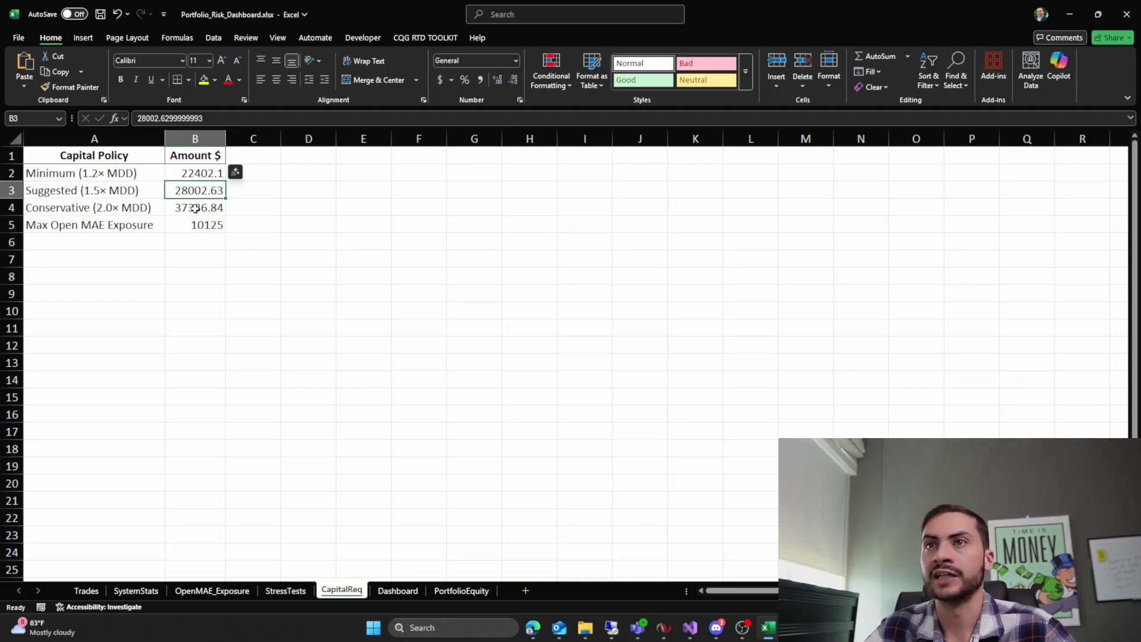
click(201, 171)
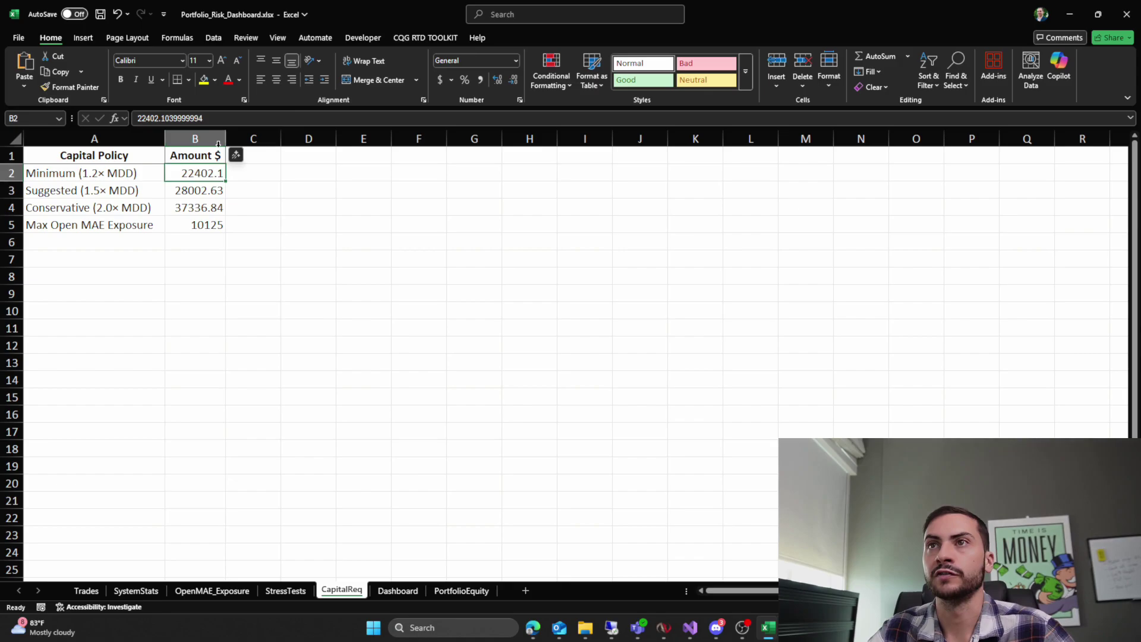
key(Down)
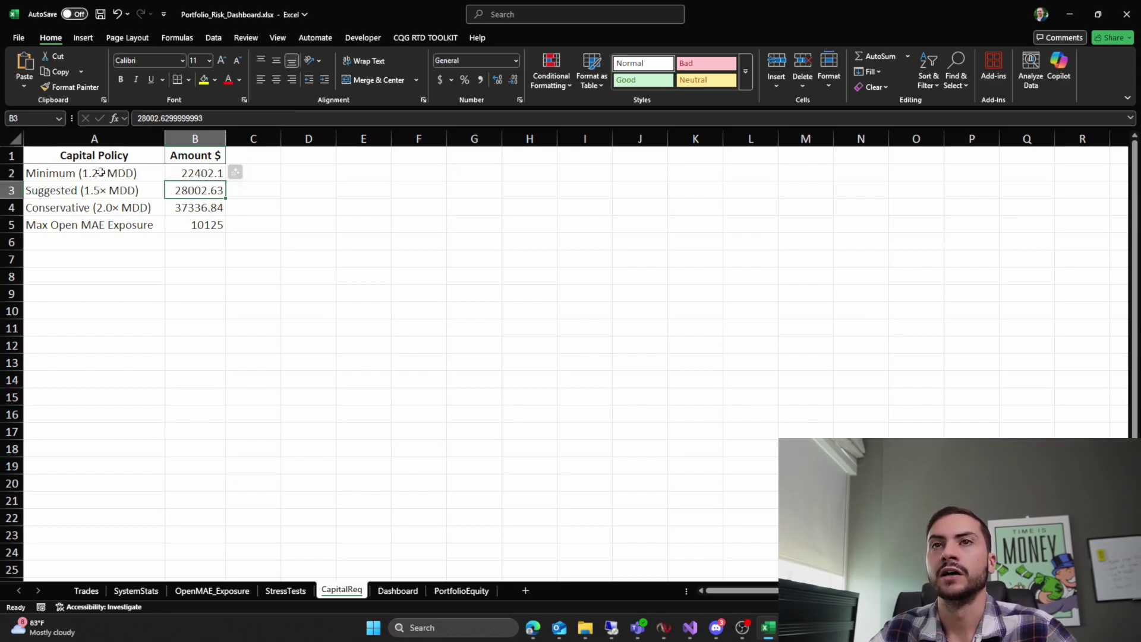
click(118, 205)
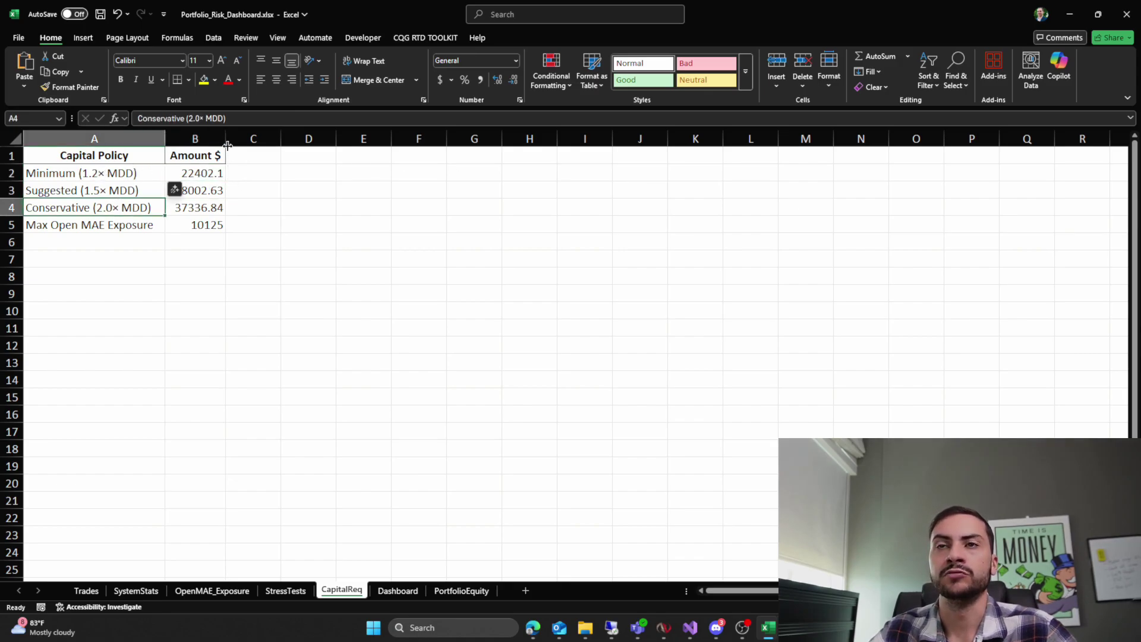
click(197, 214)
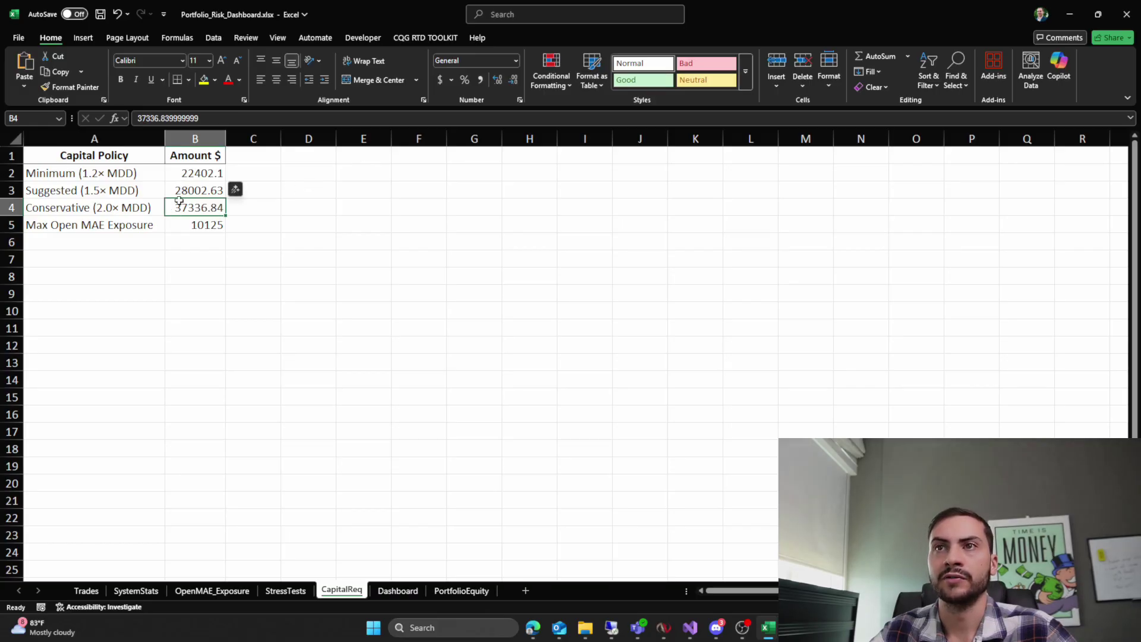
Step: Auto-fit the Metric and Value columns on the Dashboard sheet
click(393, 591)
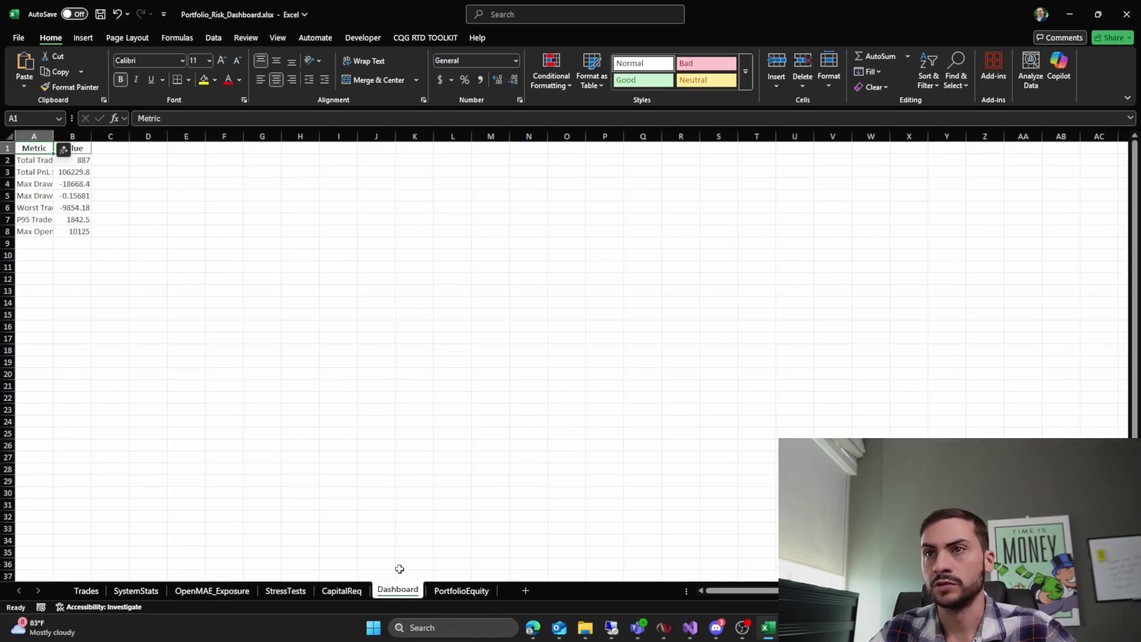
double_click(92, 136)
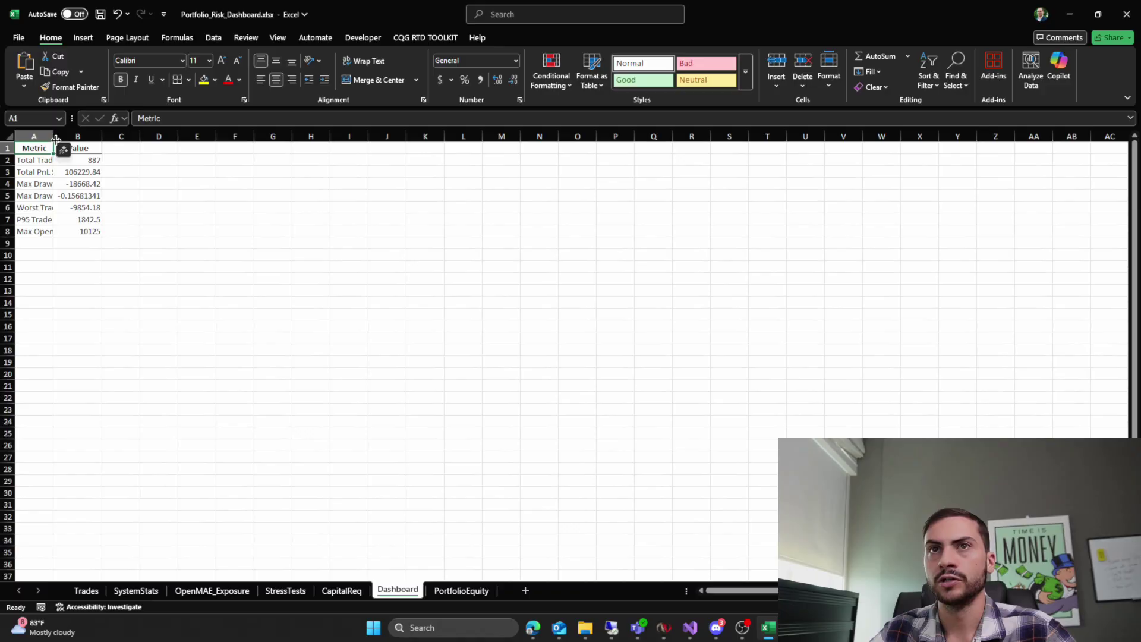
double_click(54, 136)
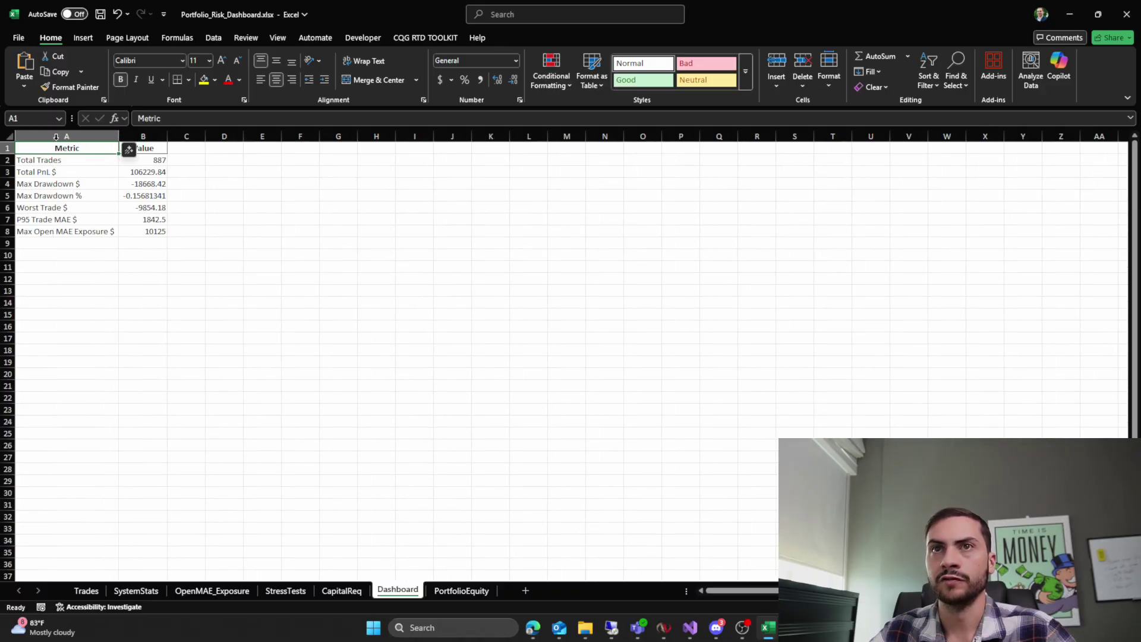
Step: Open the PortfolioEquity sheet and look over its equity and drawdown charts
click(457, 592)
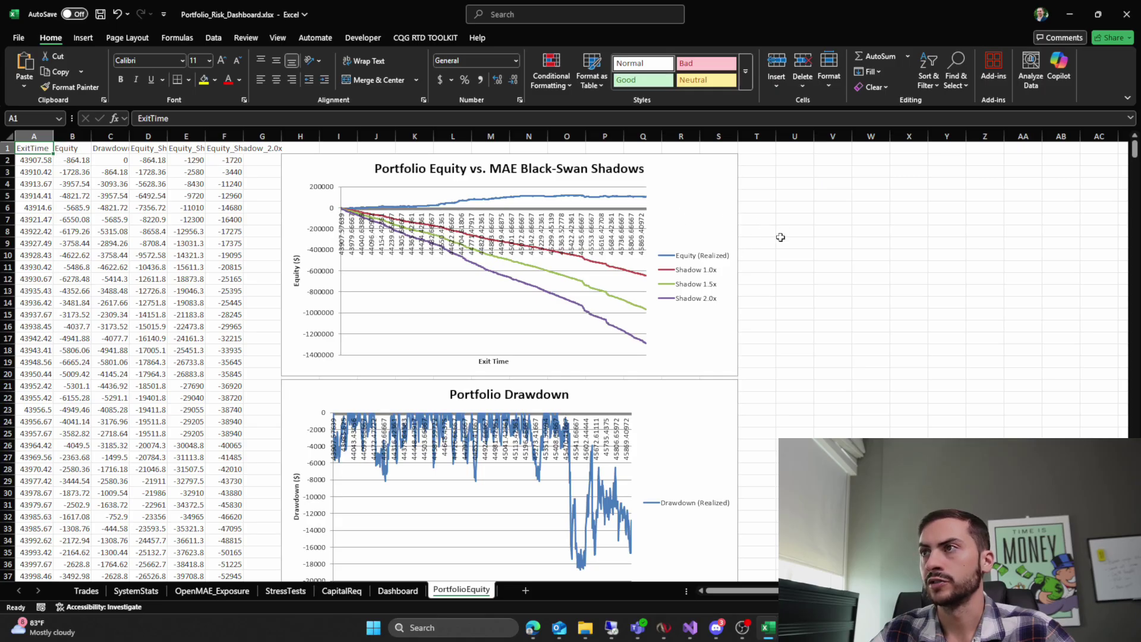
scroll(781, 237, down, 3)
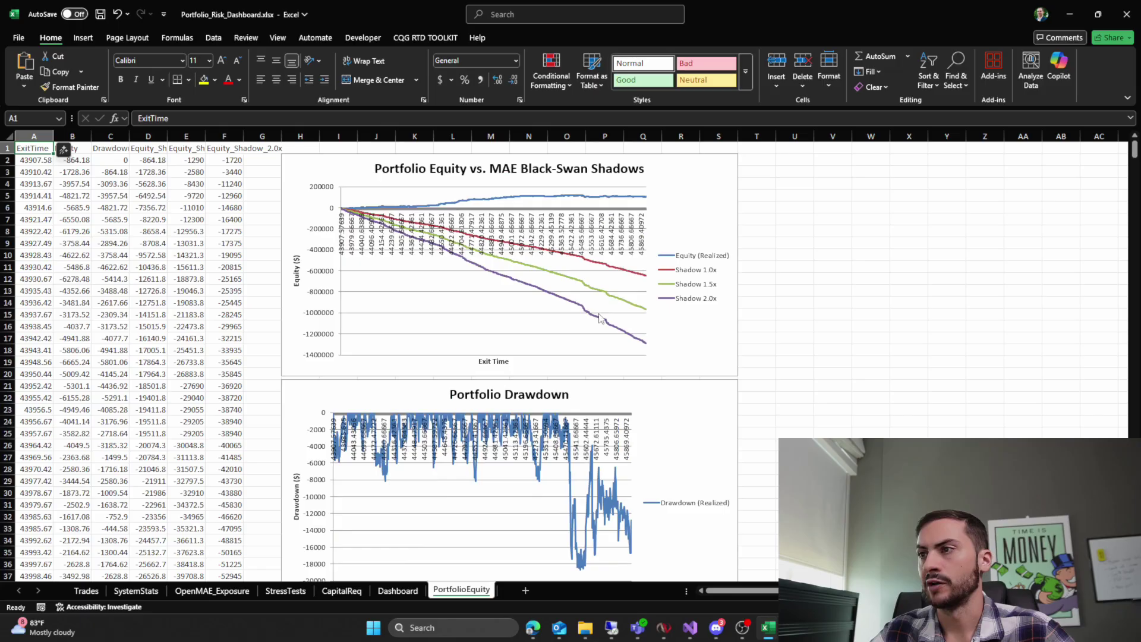
scroll(606, 315, up, 3)
scroll(616, 306, down, 9)
scroll(616, 306, up, 8)
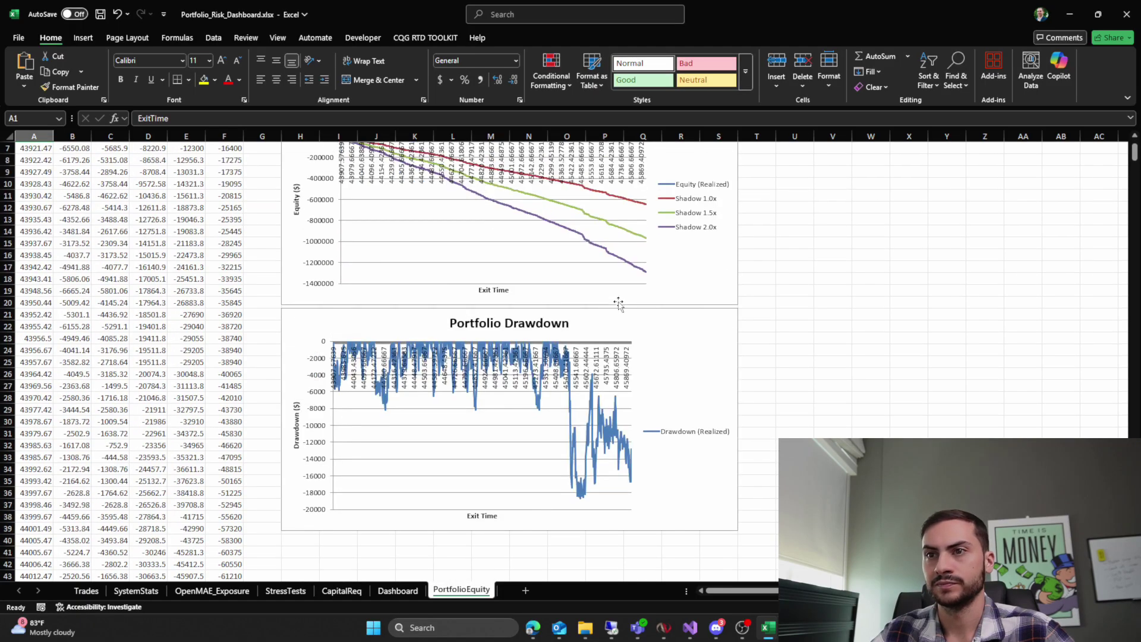
Step: Ask ChatGPT 'Explain the MAE shadows?' in the conversation
key(alt+Tab)
text(Ex)
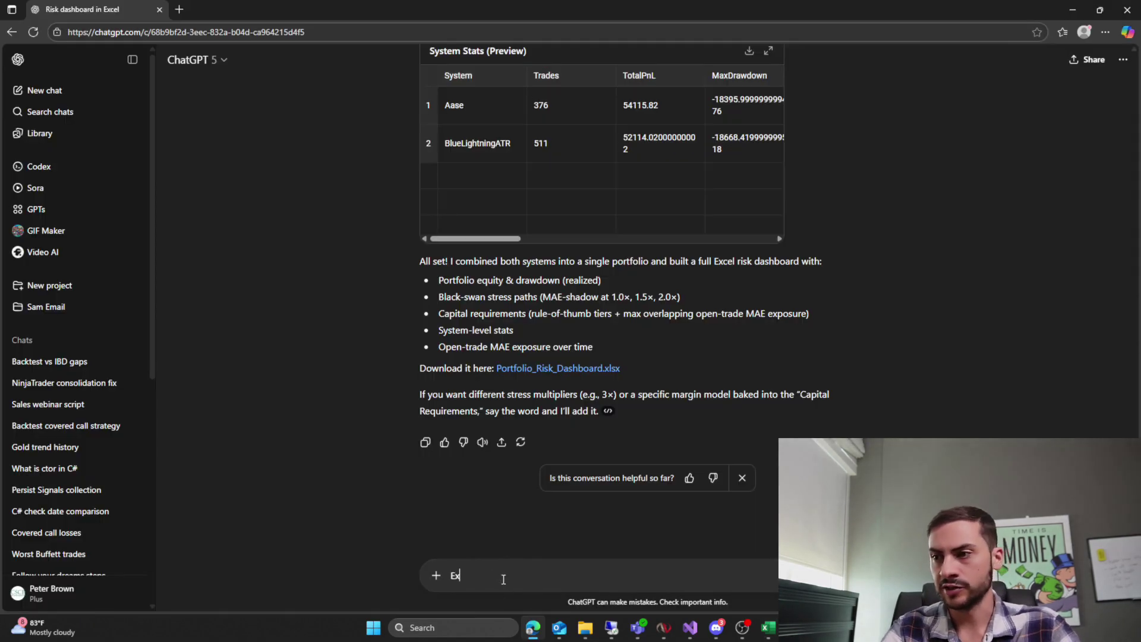
text(plain the MA)
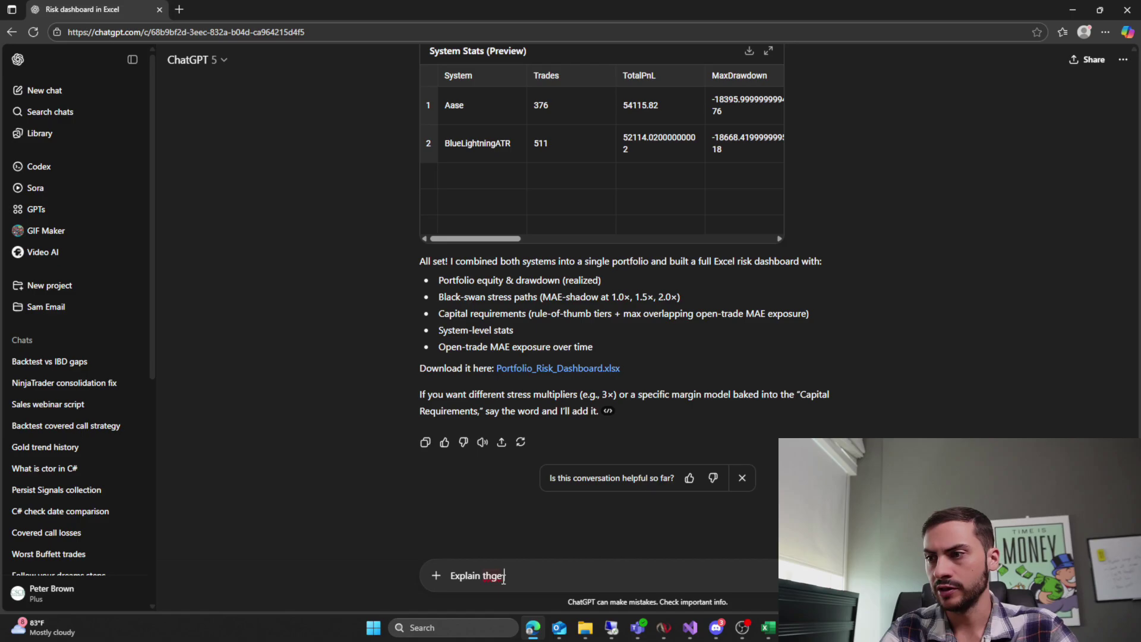
text(E)
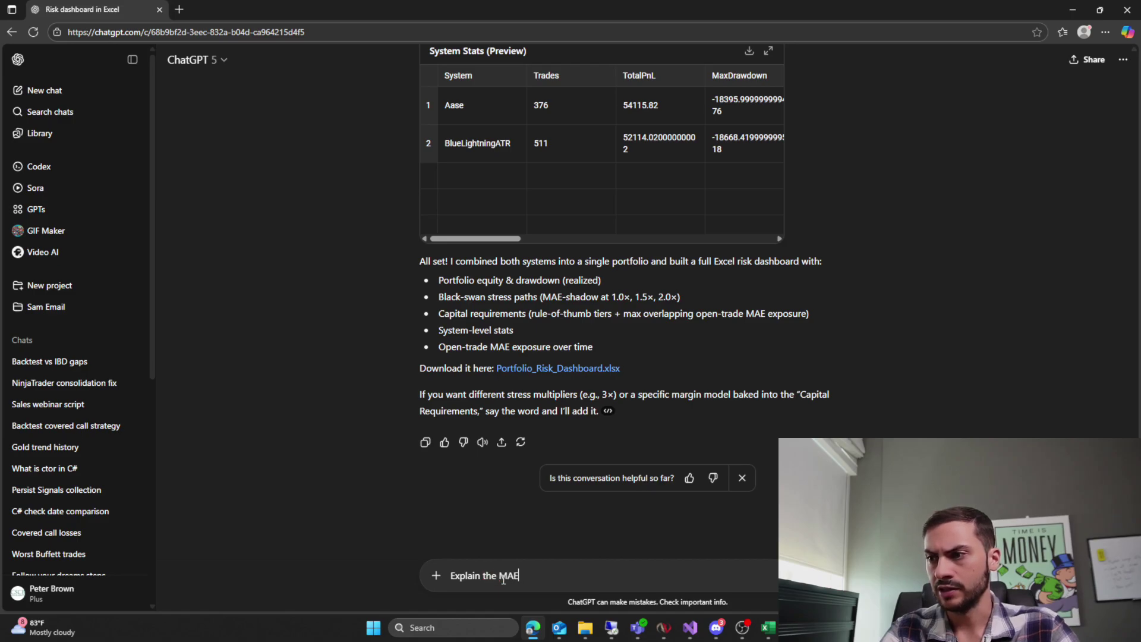
text( shadows?>)
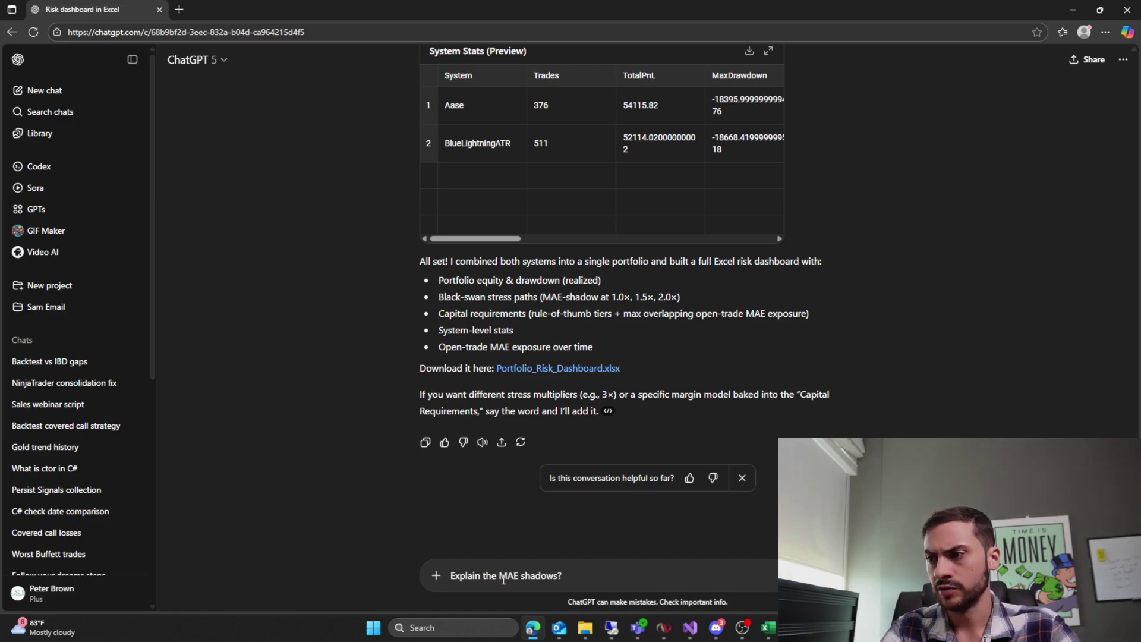
key(Return)
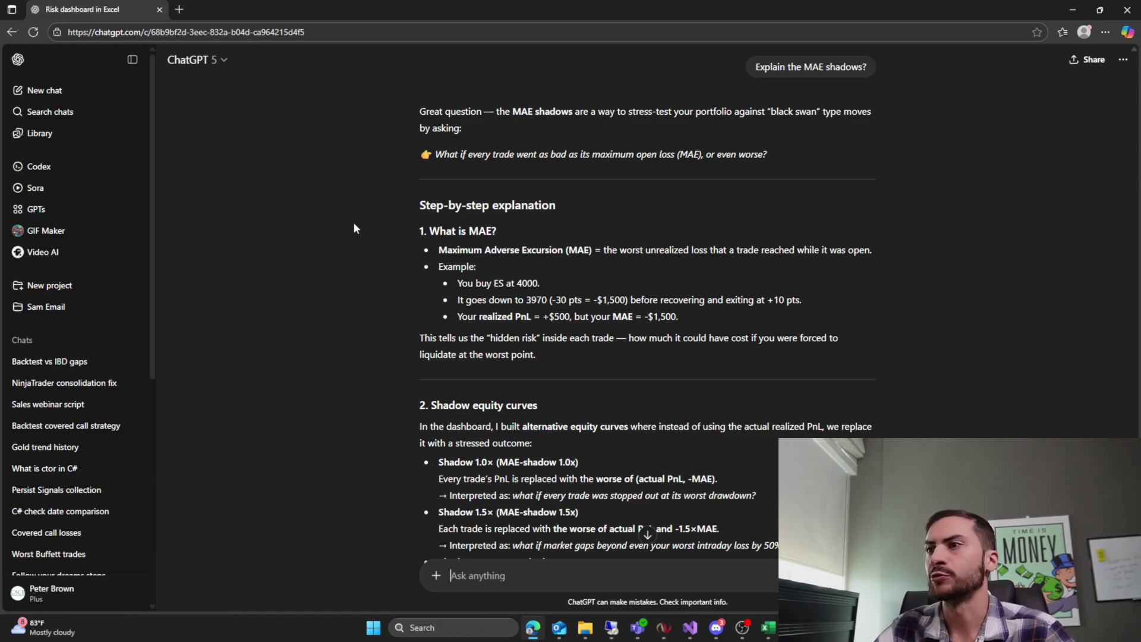
scroll(355, 240, down, 2)
scroll(355, 240, down, 1)
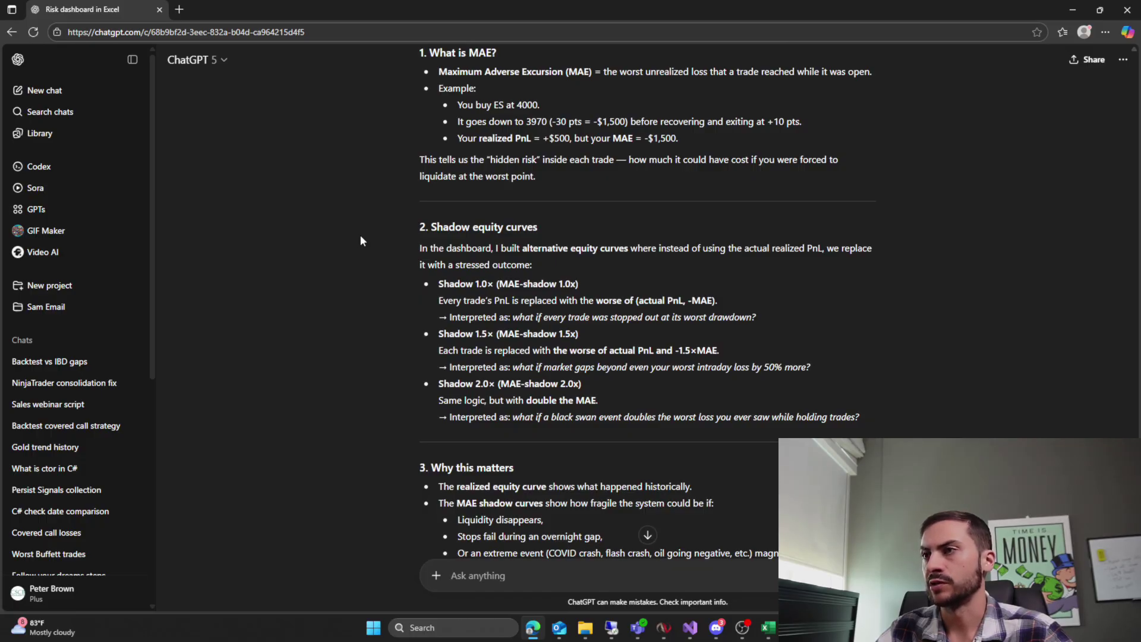
scroll(360, 240, down, 1)
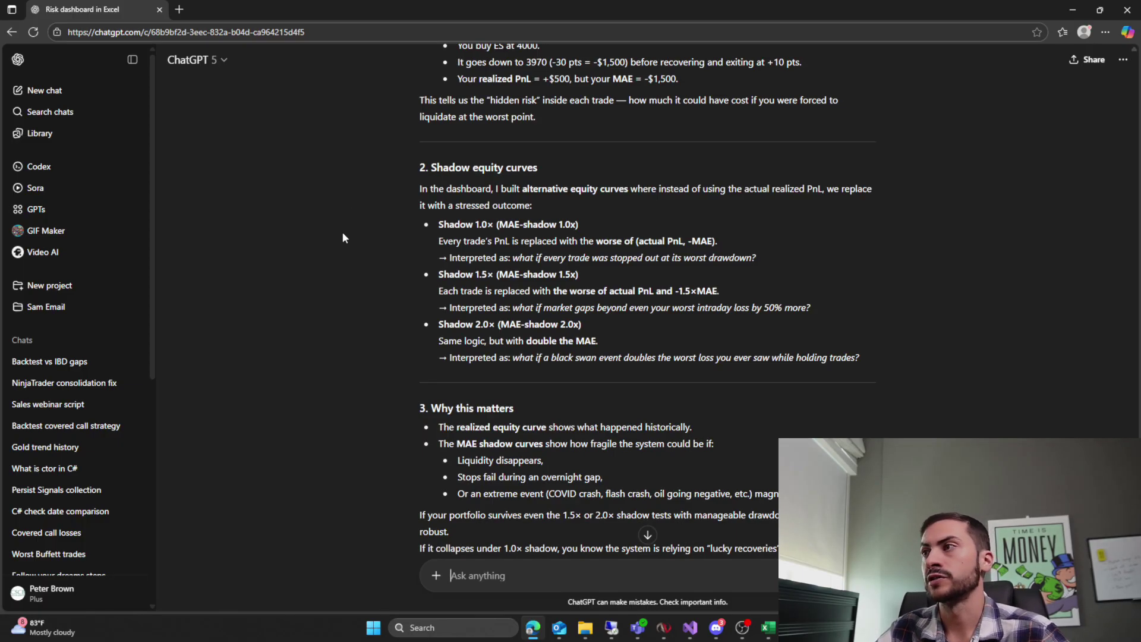
scroll(343, 238, down, 1)
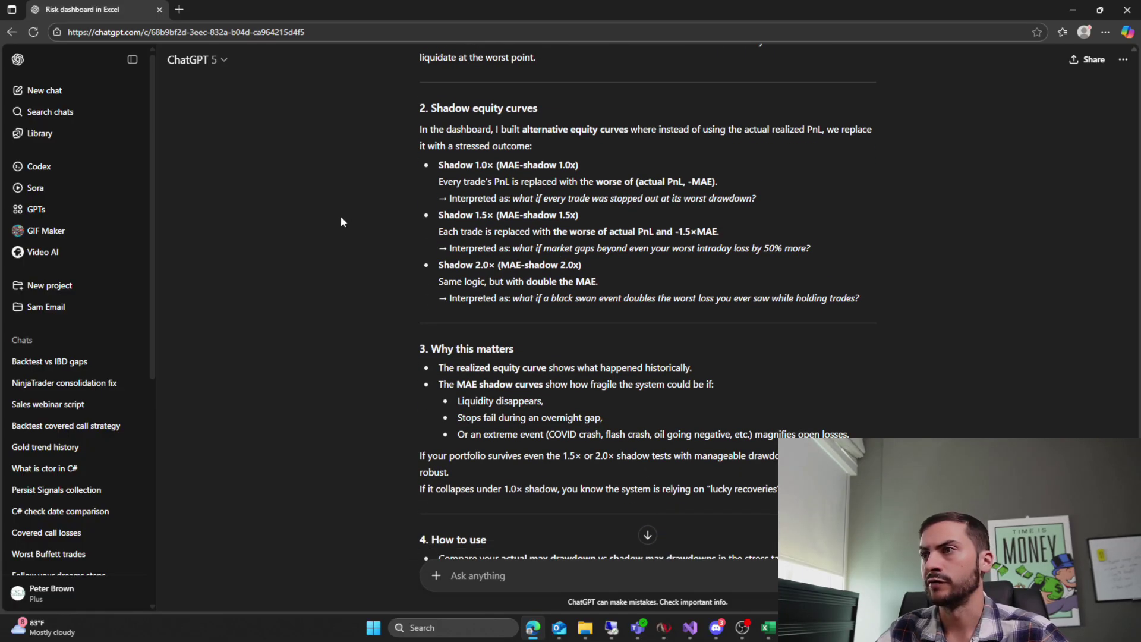
scroll(341, 217, down, 2)
scroll(340, 221, down, 1)
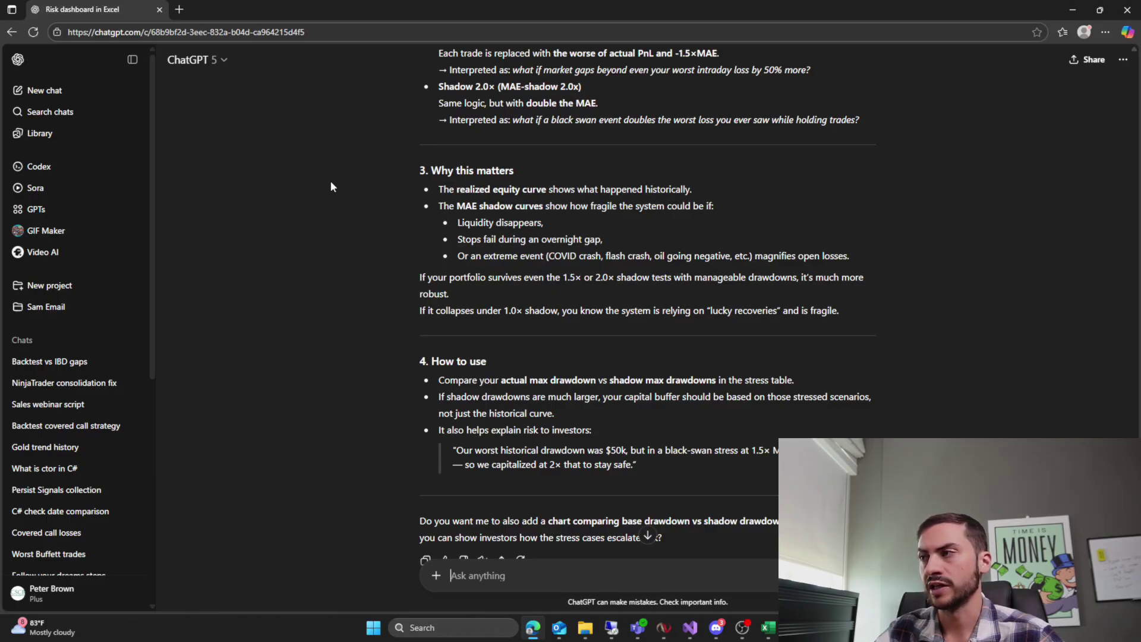
scroll(325, 189, down, 2)
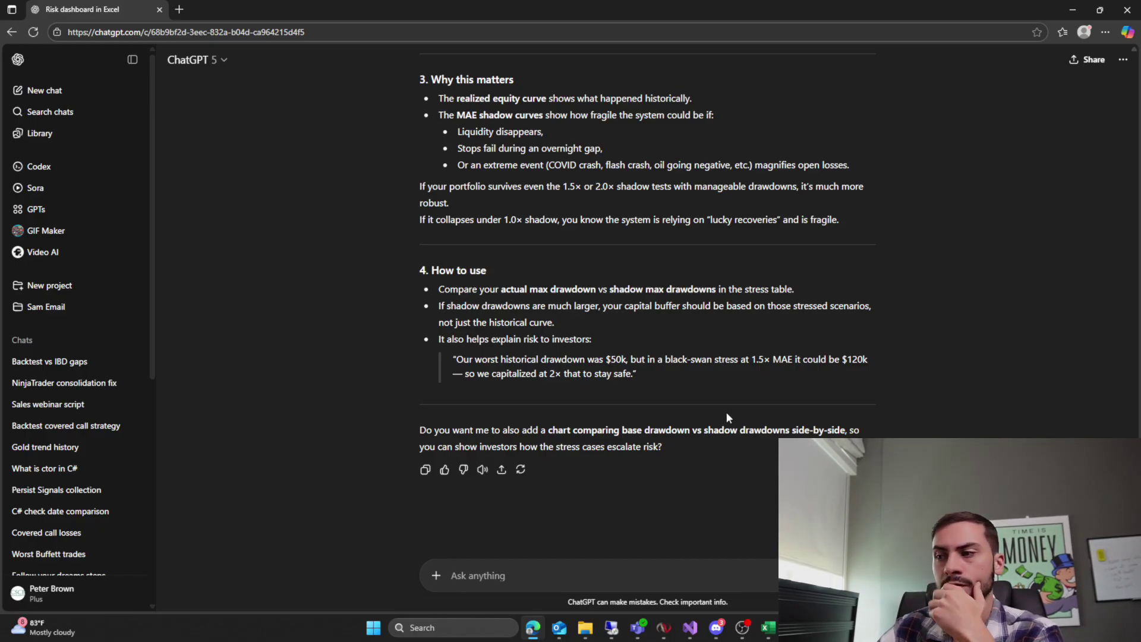
mouse_move(768, 628)
click(838, 559)
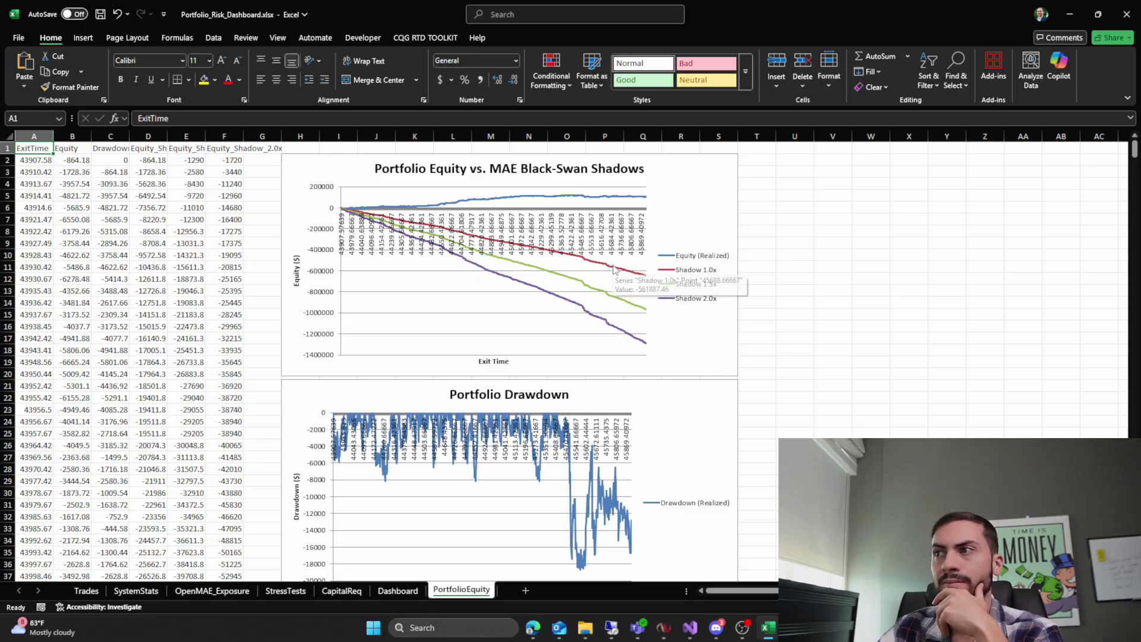
mouse_move(614, 270)
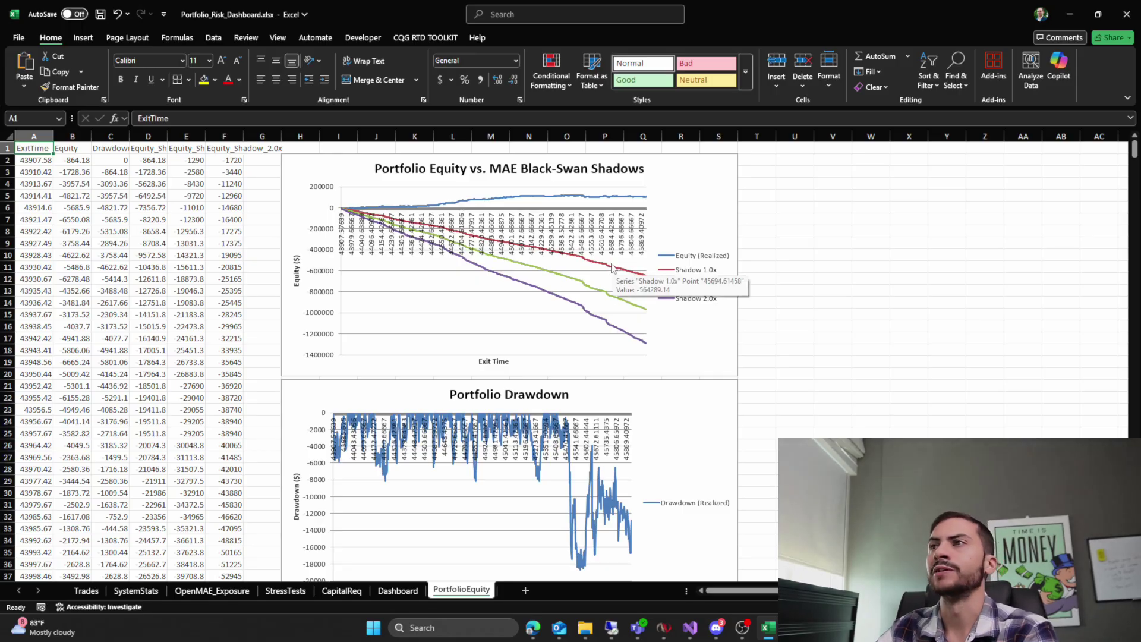
mouse_move(578, 279)
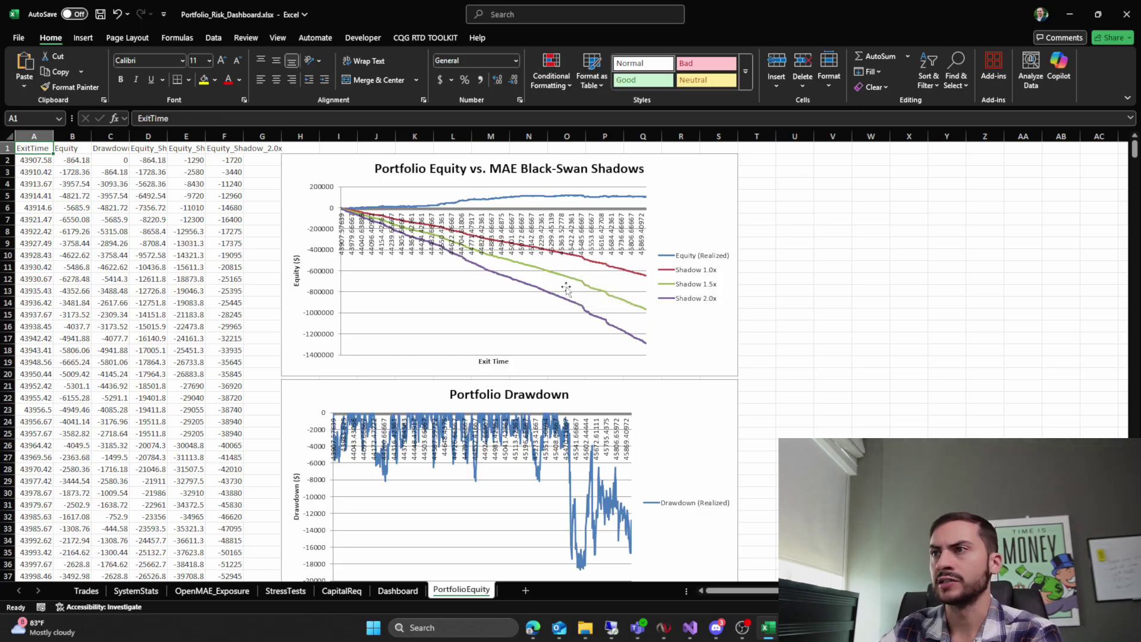
click(549, 254)
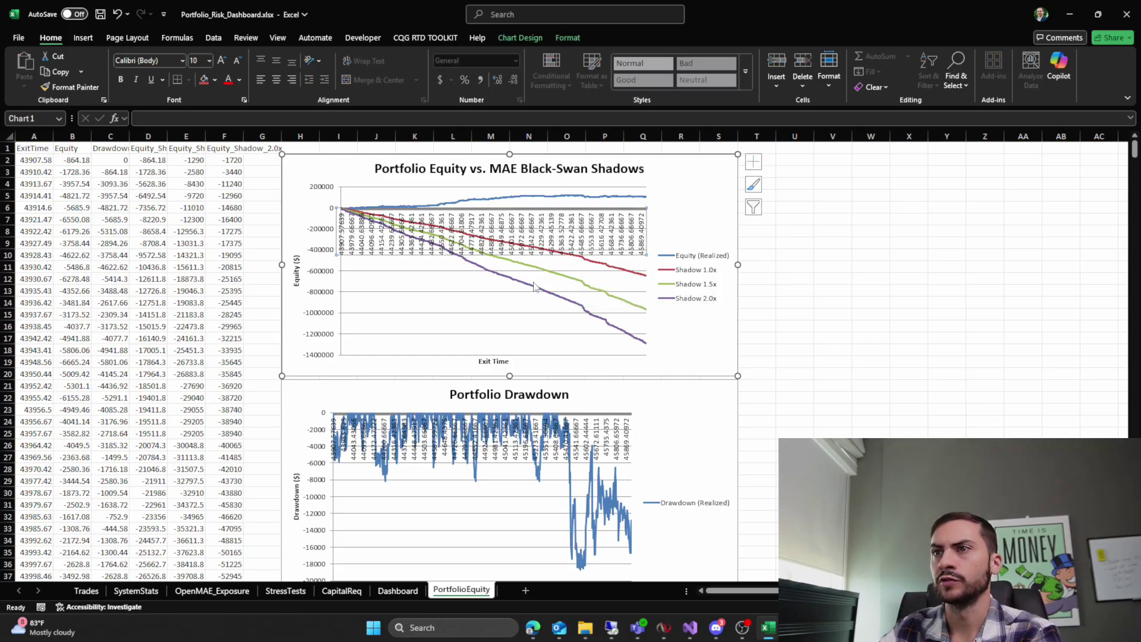
Step: Ask whether shadows apply since both systems trade intraday and exit at the 4pm EST close
key(alt+Tab)
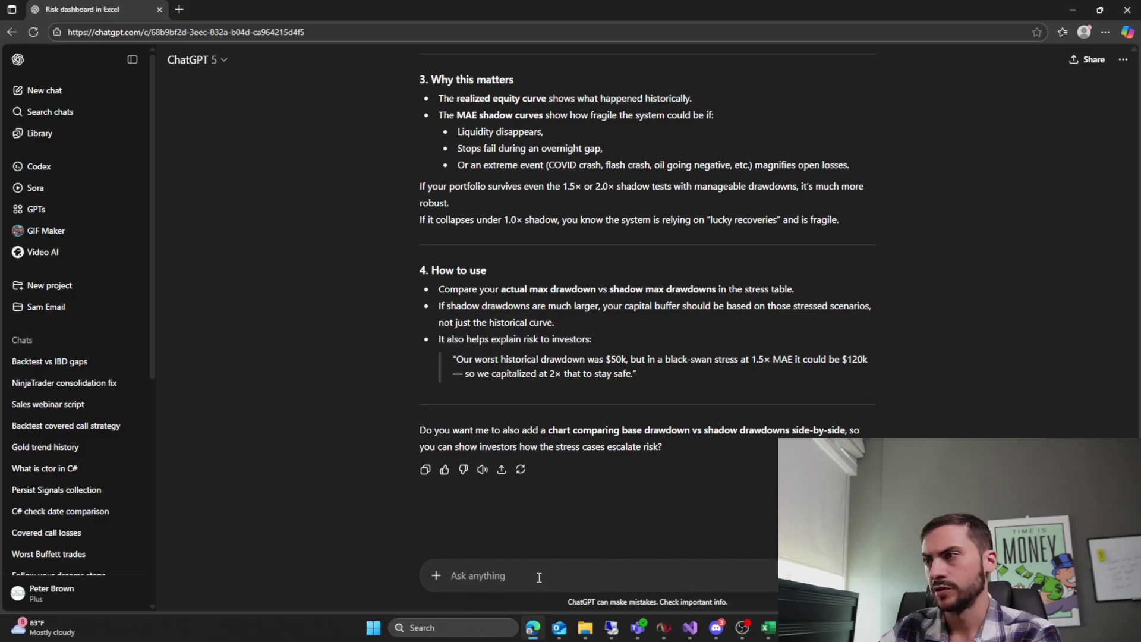
text(Both)
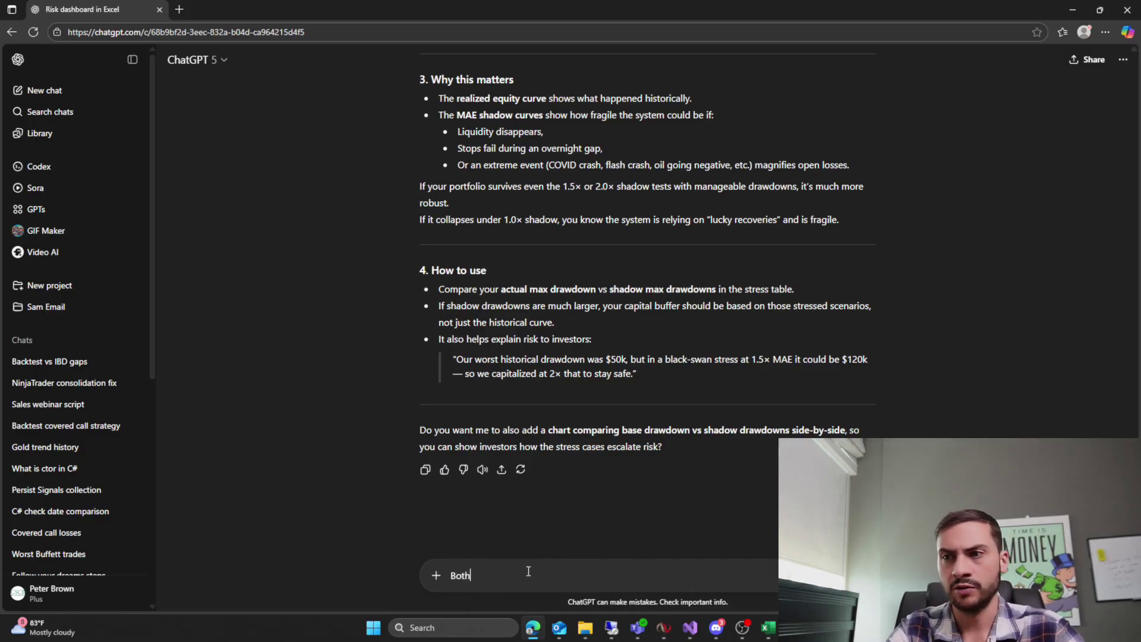
text( of these systems )
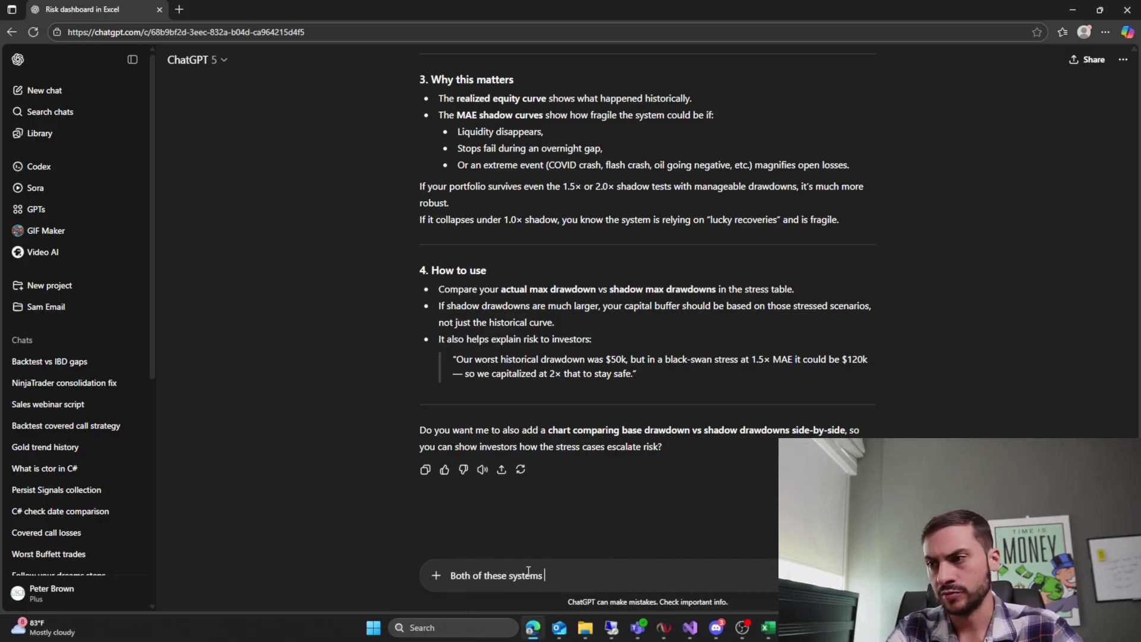
text(trade intraday )
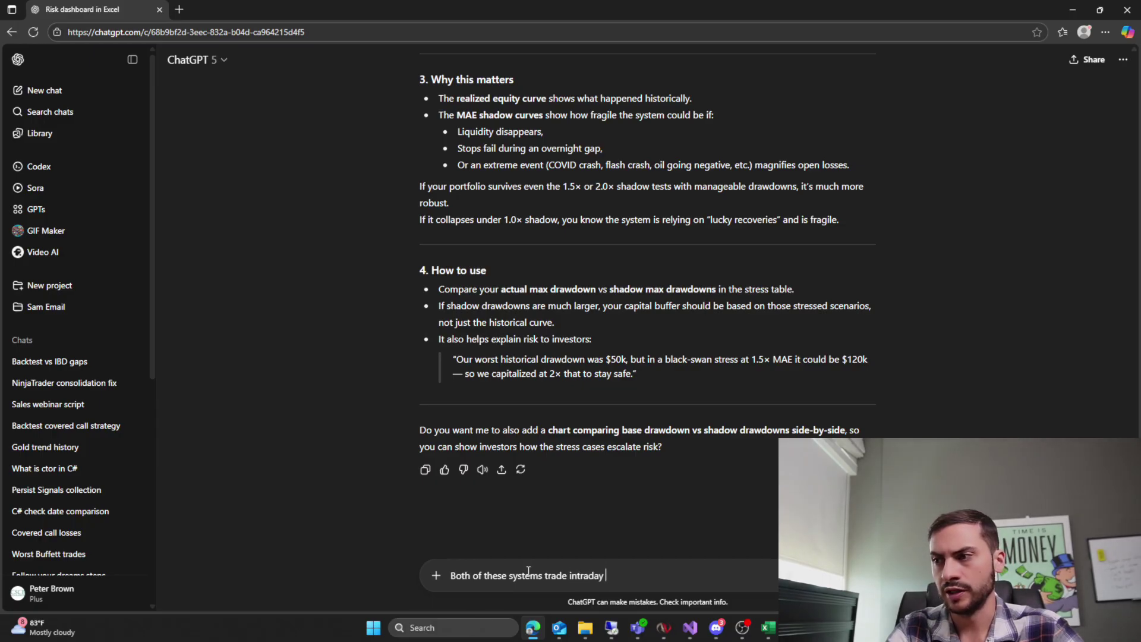
text(and exit)
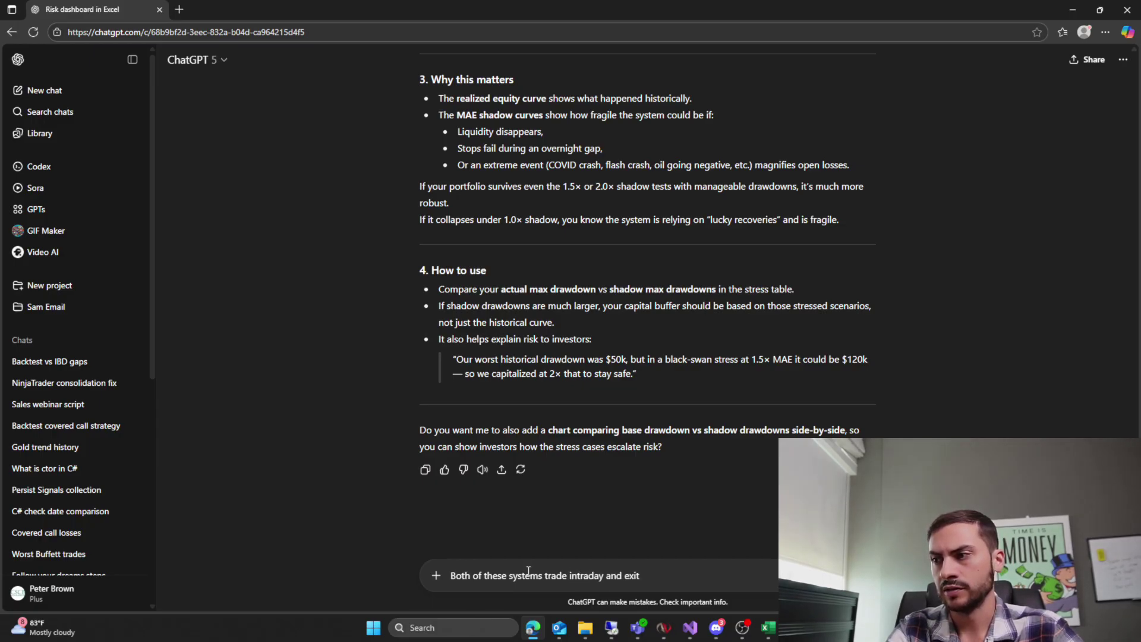
text( onj t)
text( the cash sessi)
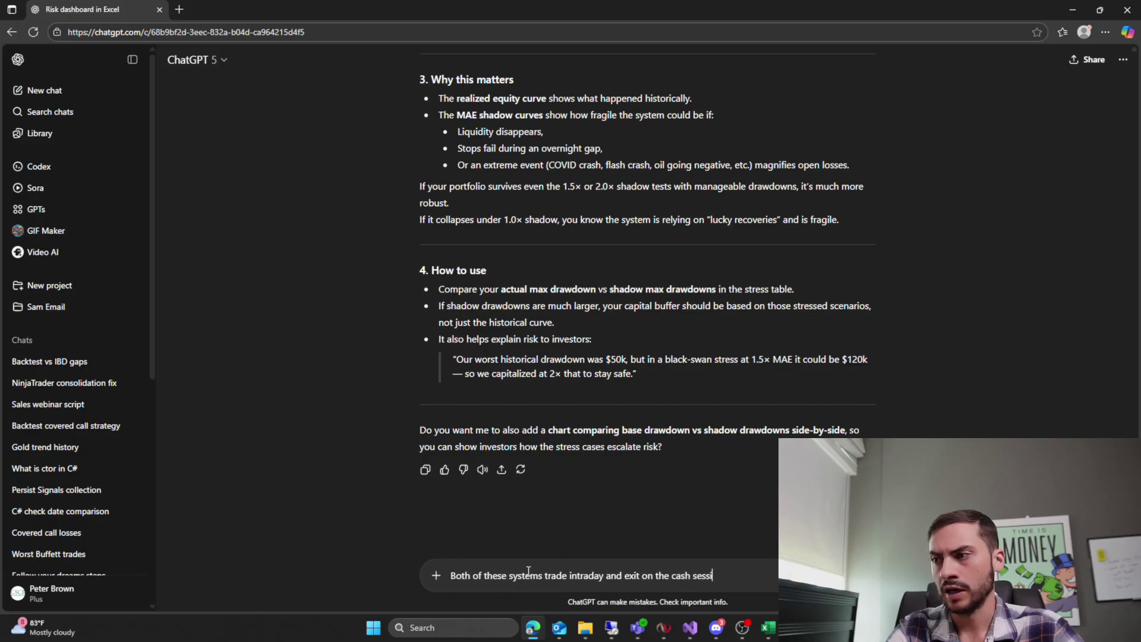
text(on close at 4pm)
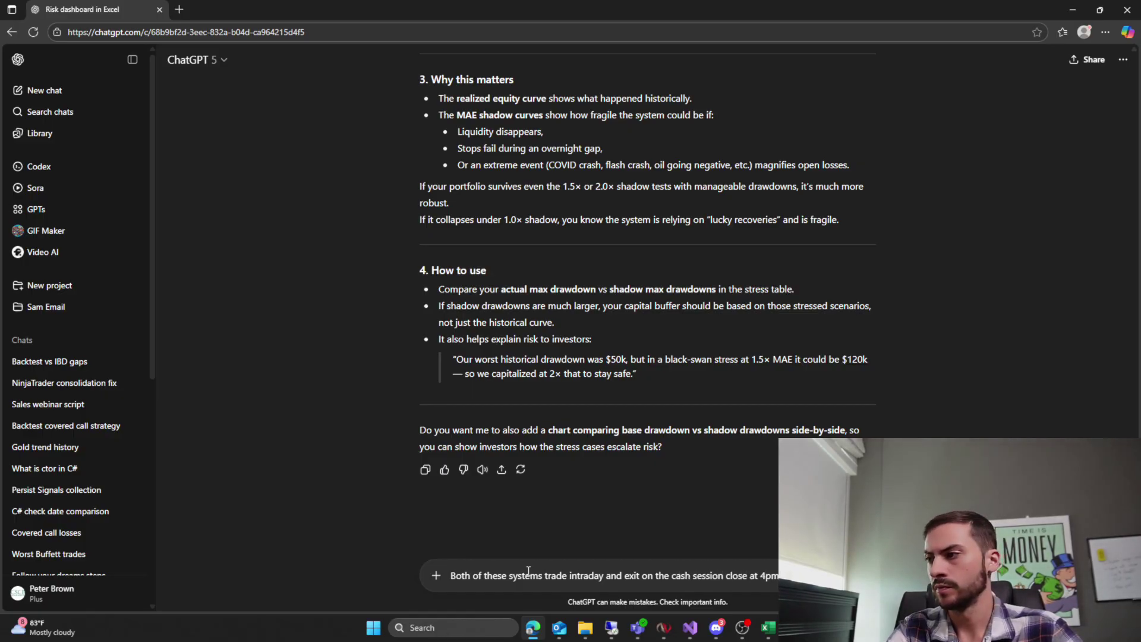
text( EST,)
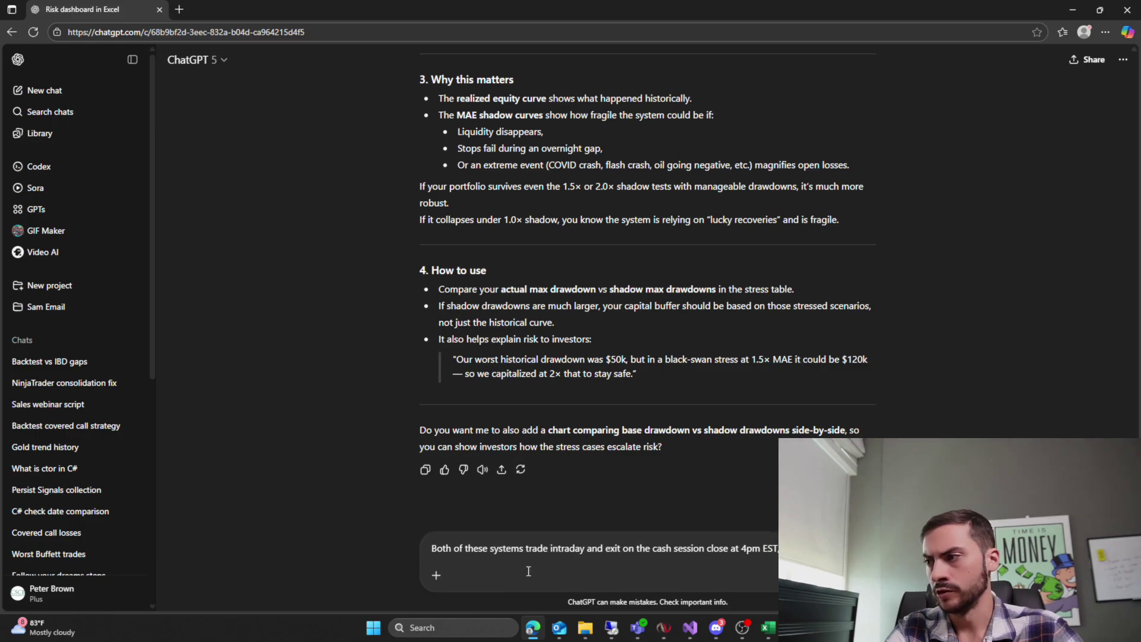
text(shadows )
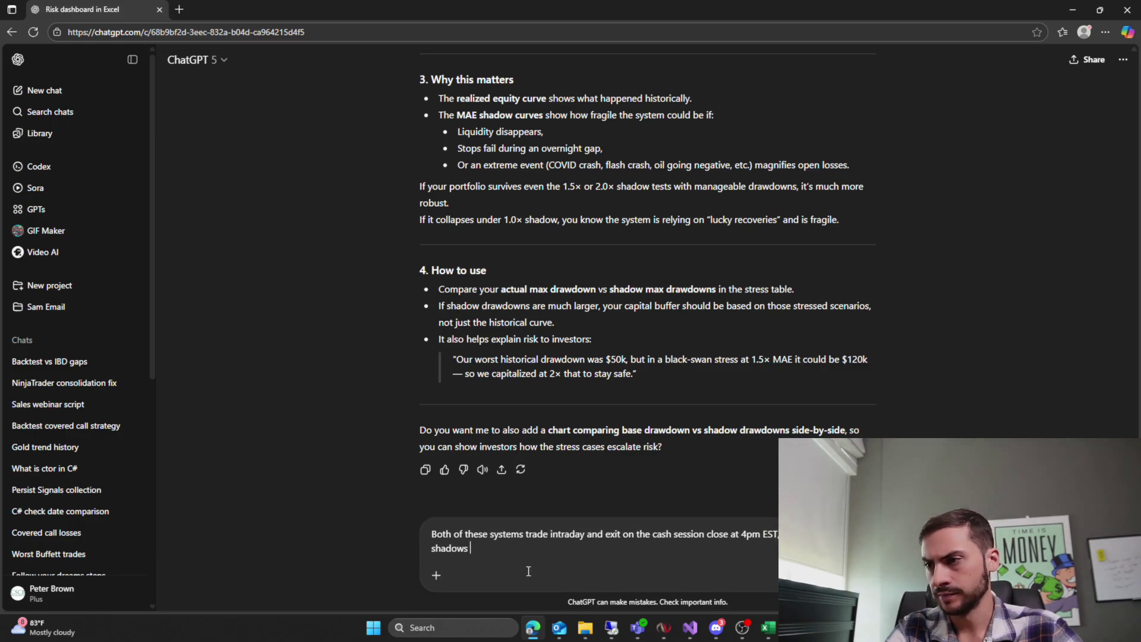
text(still apply?)
key(Return)
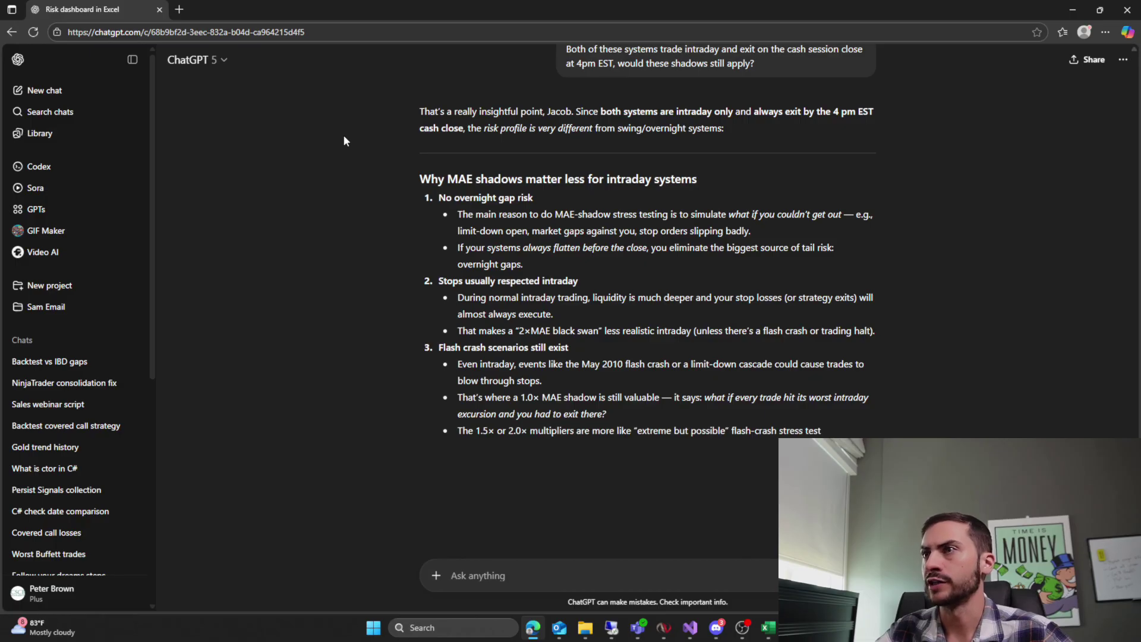
Step: Read the intraday-shadows reply down to the Bottom line, then restore the browser to a smaller window
scroll(363, 153, down, 1)
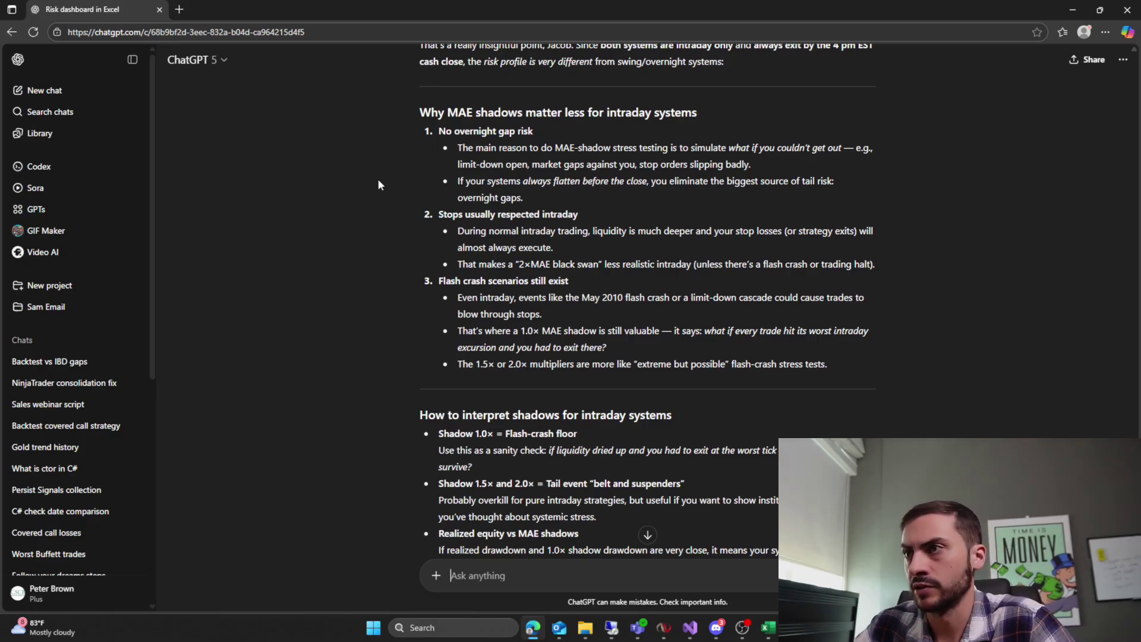
scroll(362, 179, down, 1)
scroll(362, 179, down, 1)
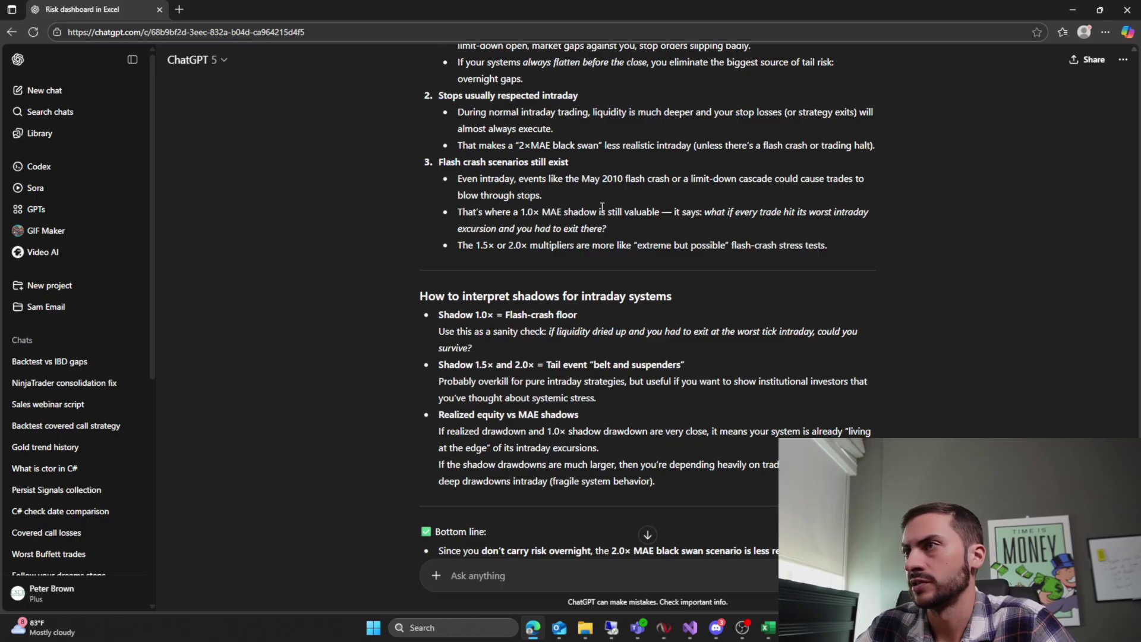
scroll(373, 214, down, 4)
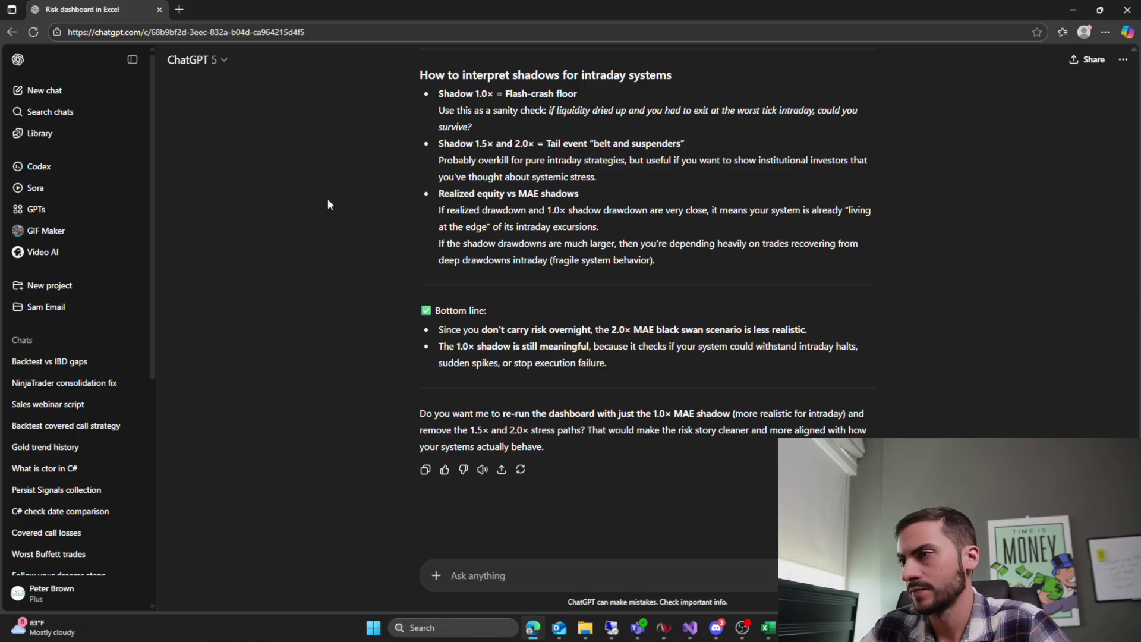
key(super+Down)
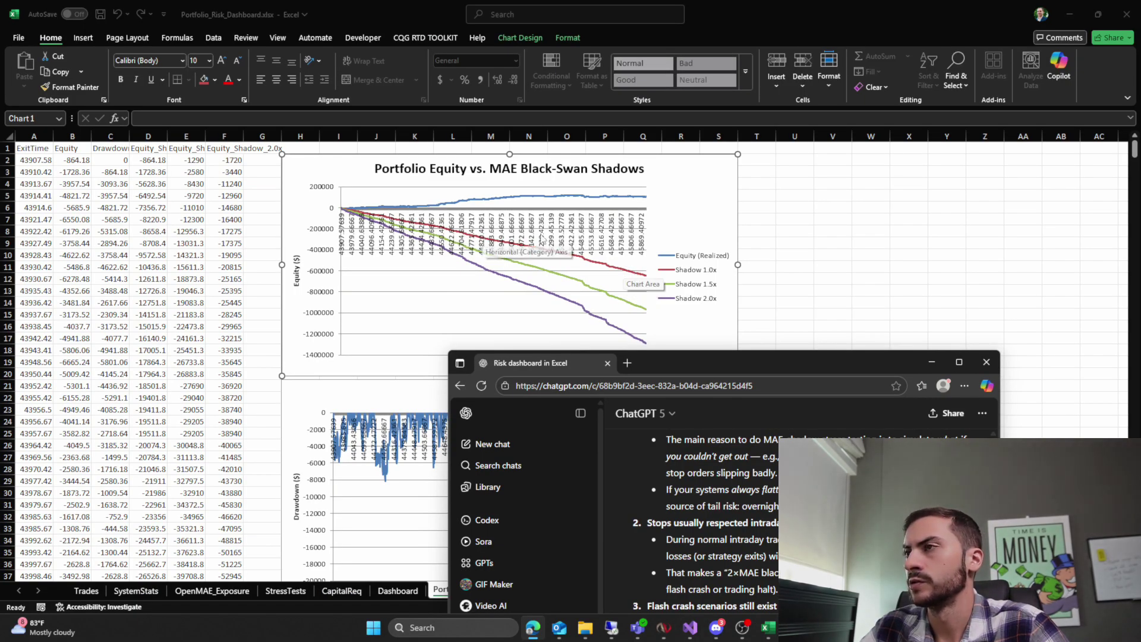
Step: Move the chat window aside, view the CapitalReq and PortfolioEquity sheets, then restore ChatGPT
mouse_move(632, 275)
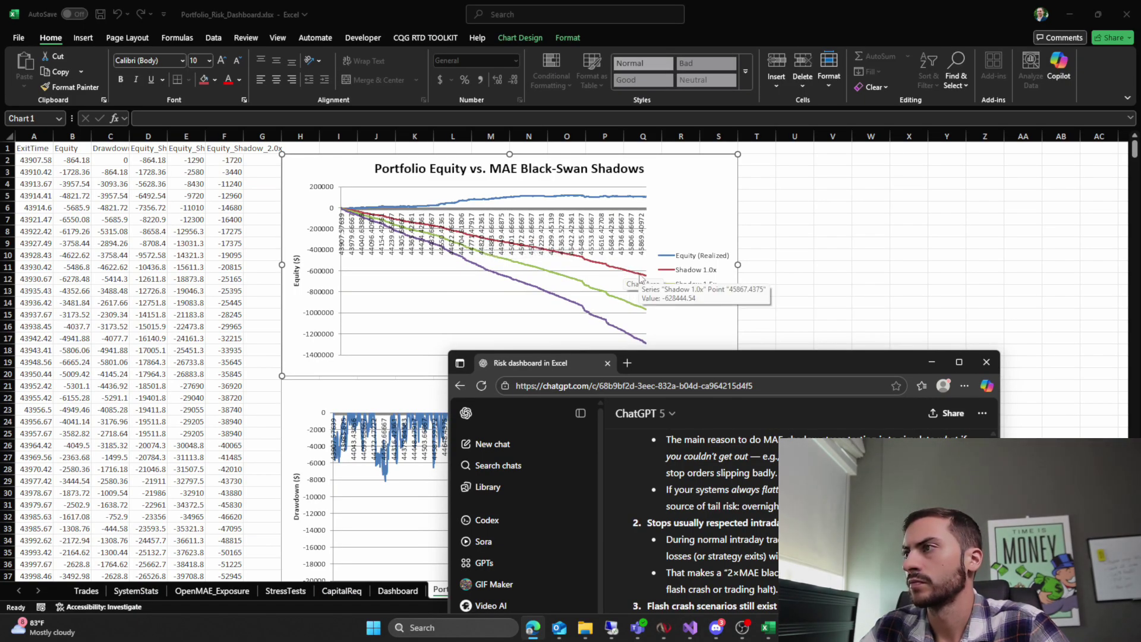
drag(644, 362, 413, 138)
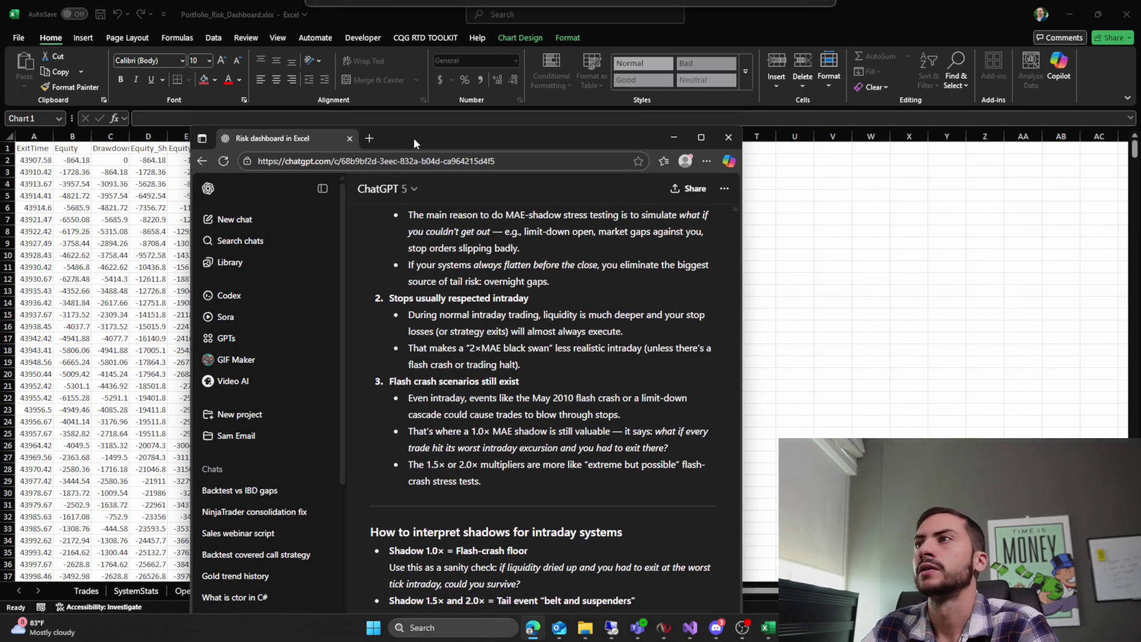
click(676, 136)
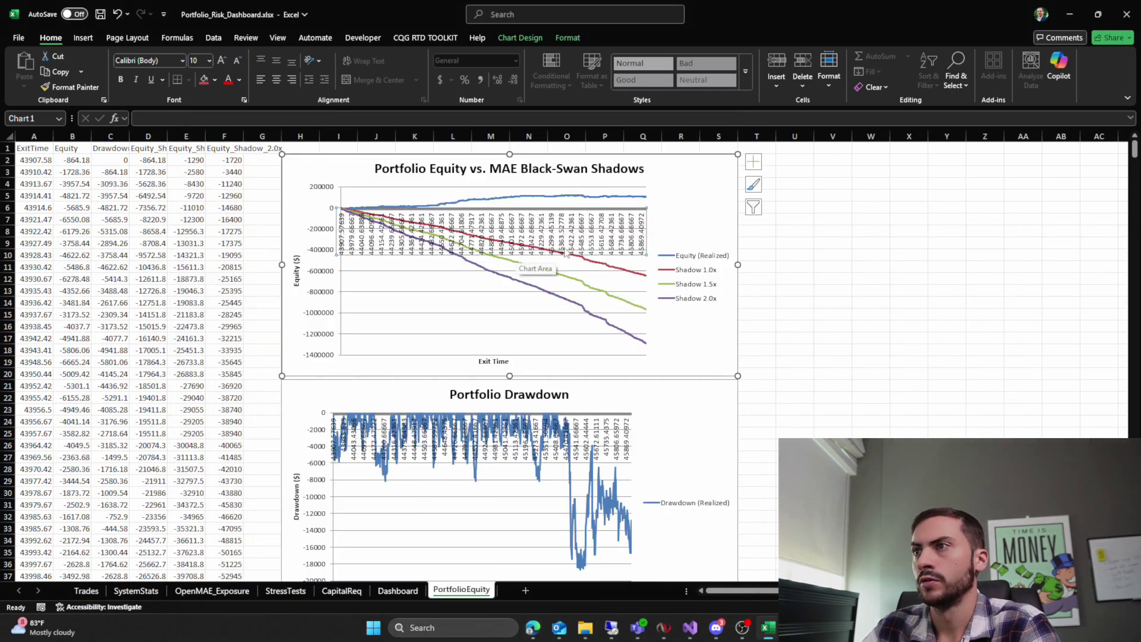
click(341, 591)
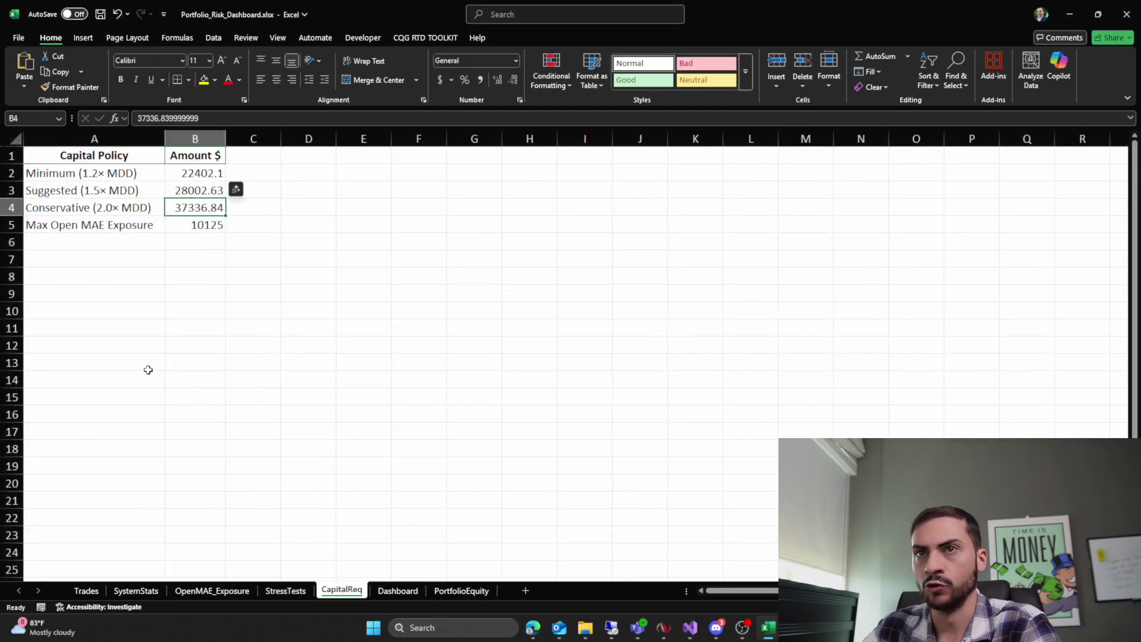
click(461, 591)
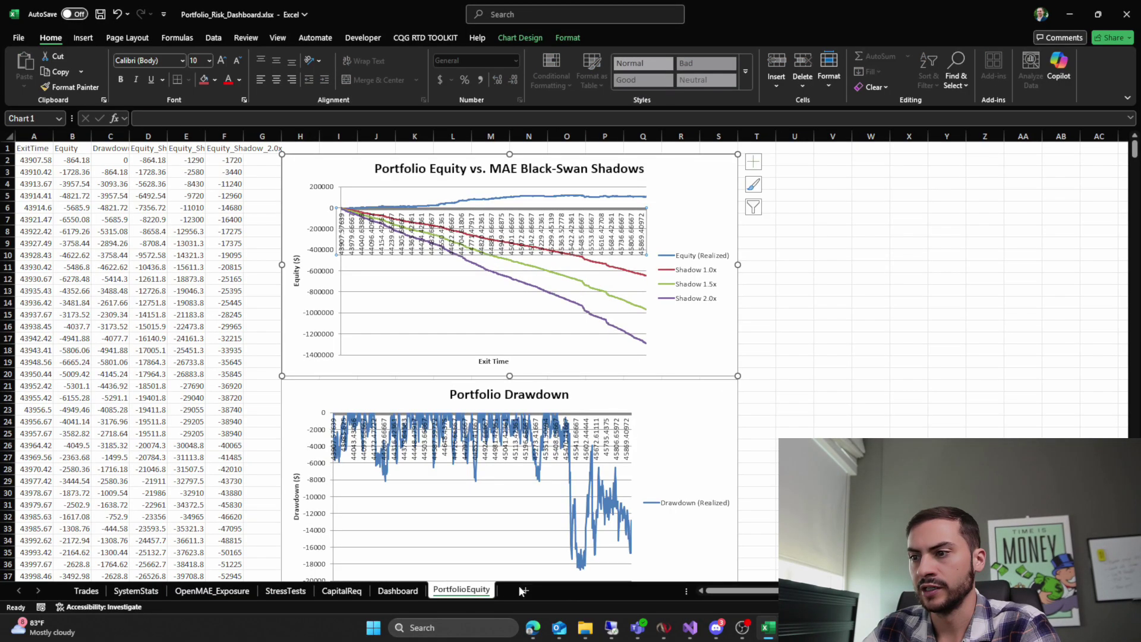
click(533, 627)
scroll(465, 517, down, 8)
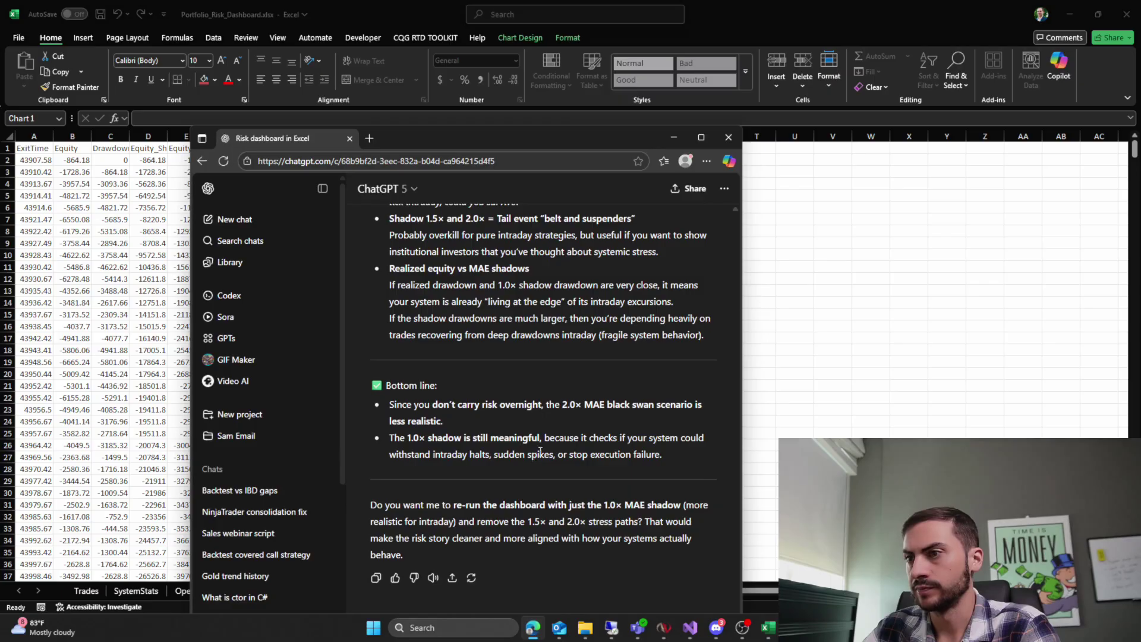
Step: Maximize the chat and draft 'No but I do want you to run a correlation table with the 2 systems, closed and open trade.'
double_click(631, 138)
text(No but I do)
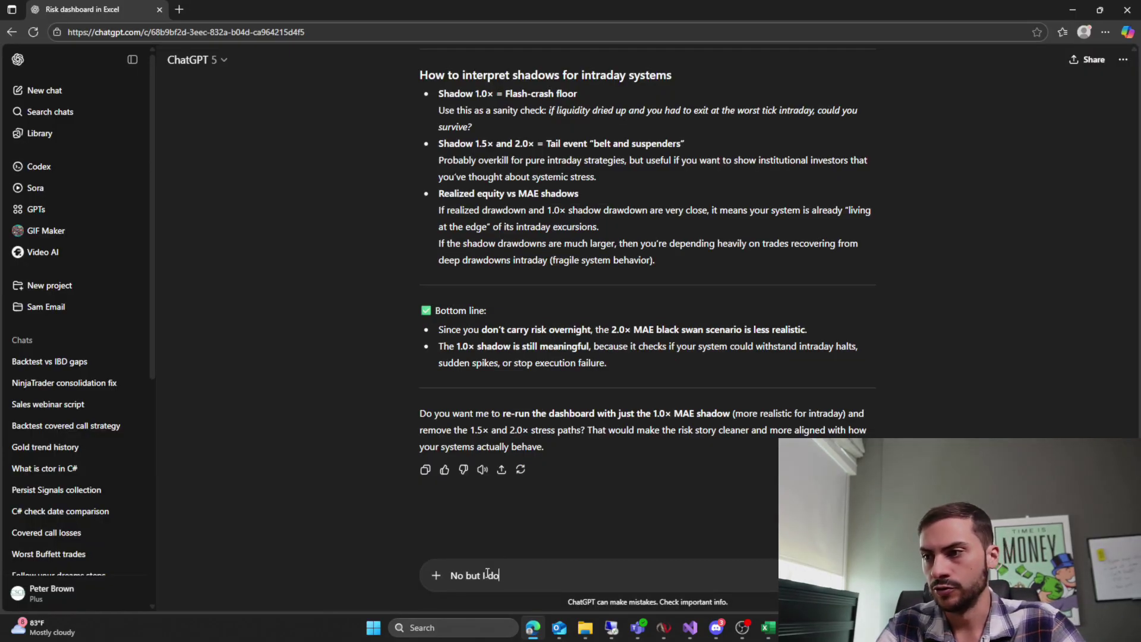
text( want you)
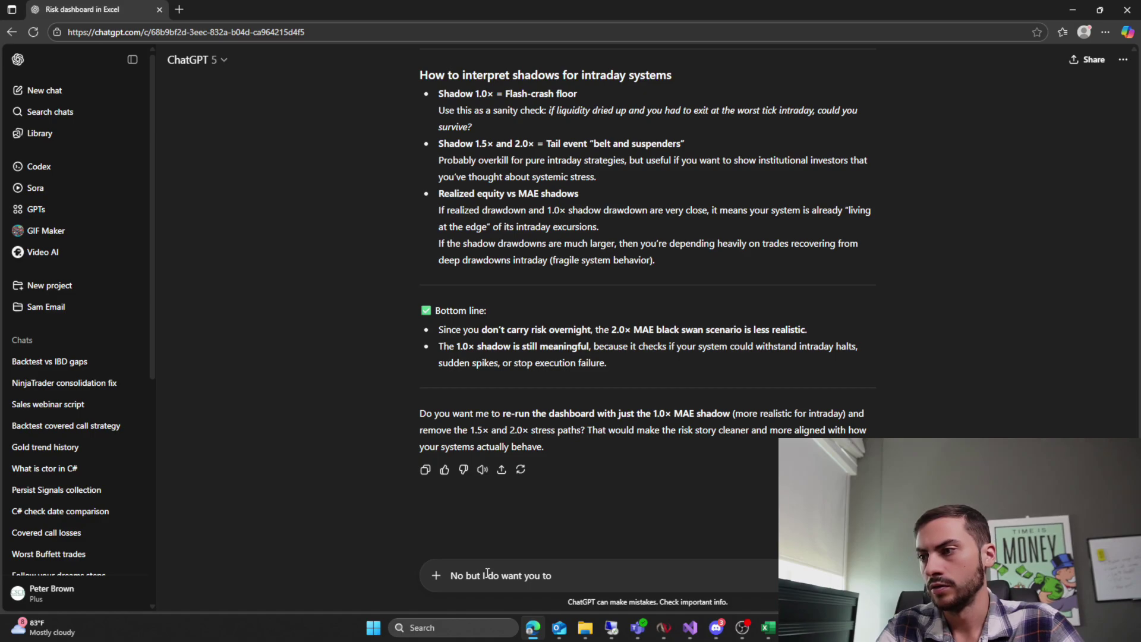
text(to run a corre)
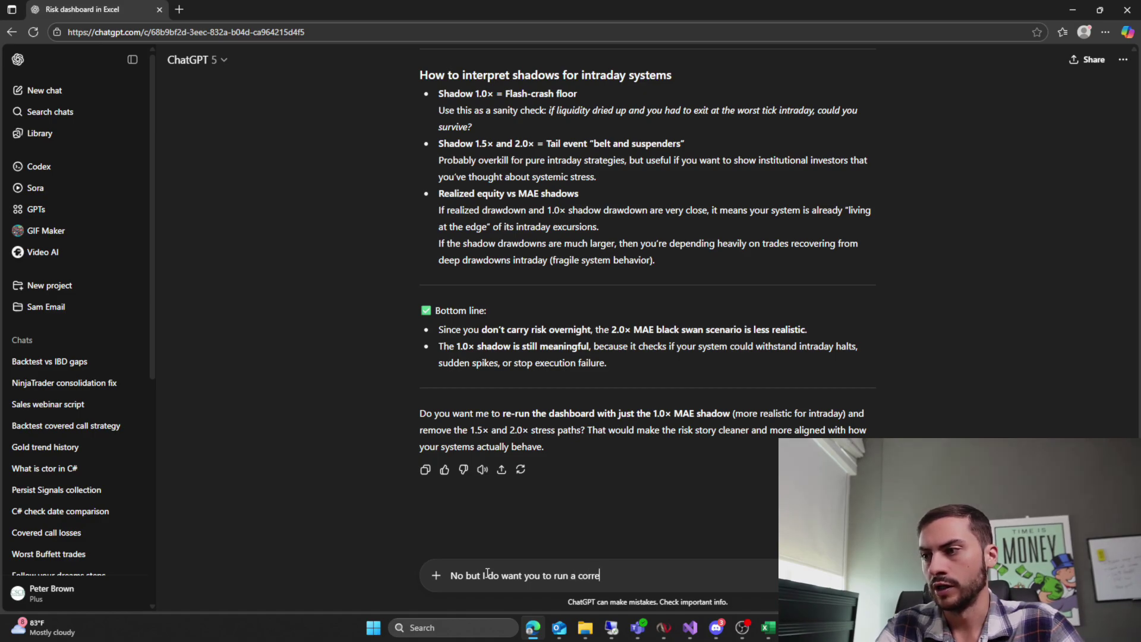
text(lation table with the )
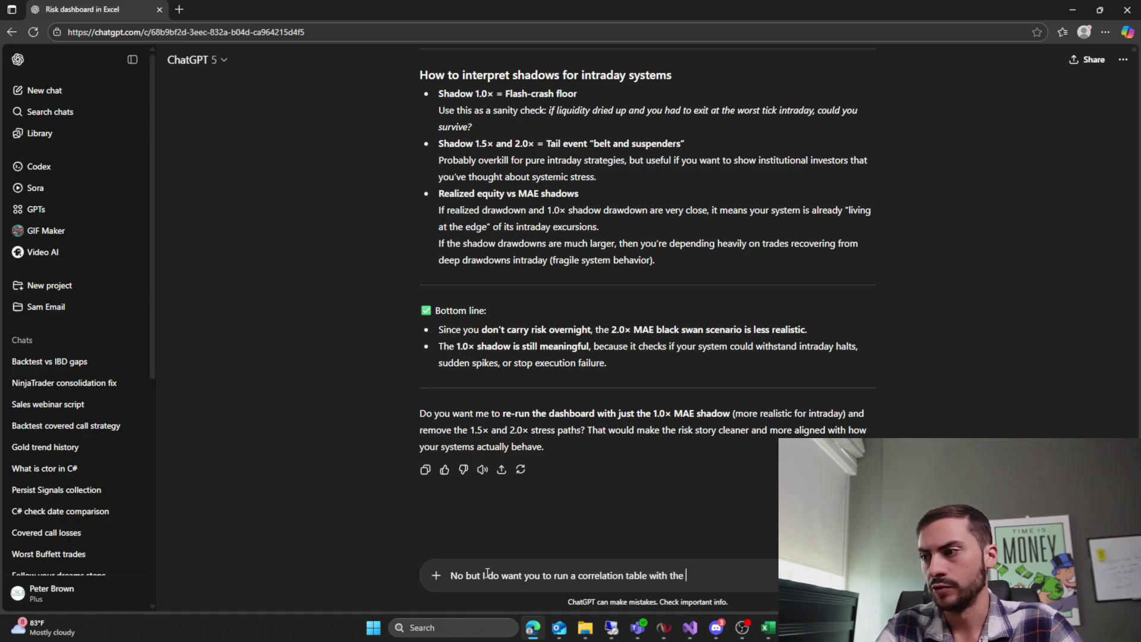
text(2 systems,)
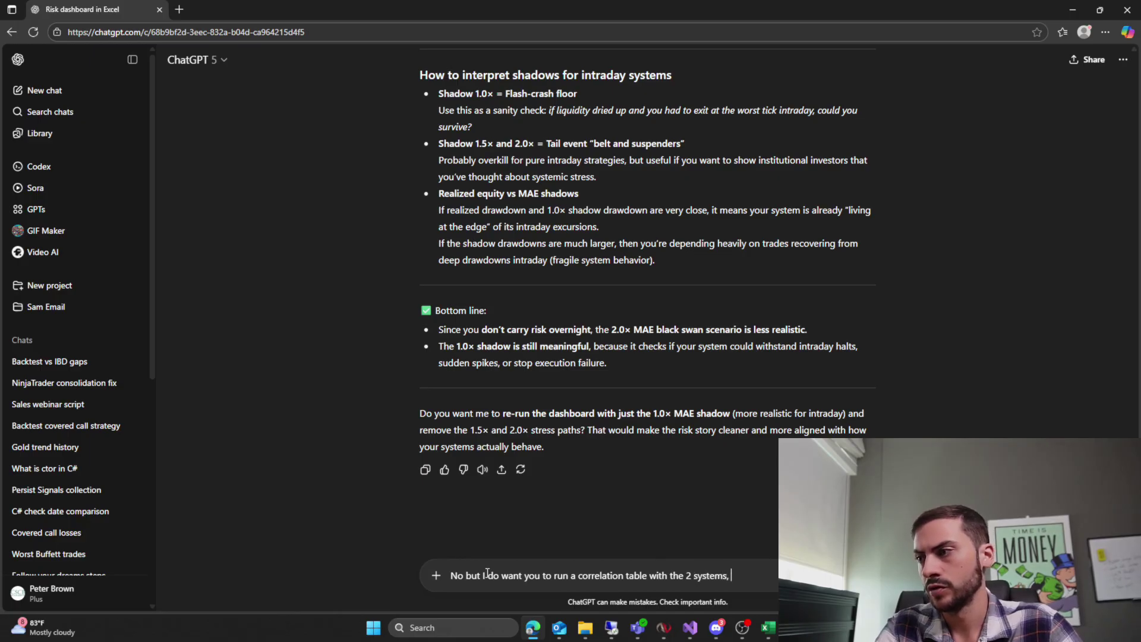
text( closed and)
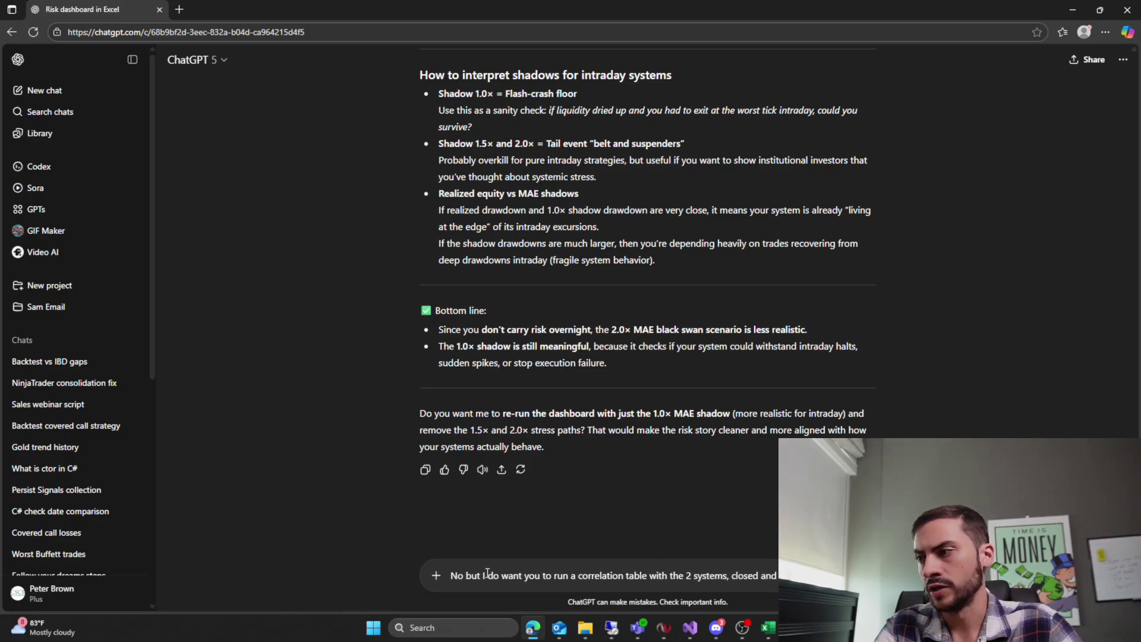
text( open trade.)
Step: Send the request for a closed- and open-trade correlation table of the 2 systems
key(Return)
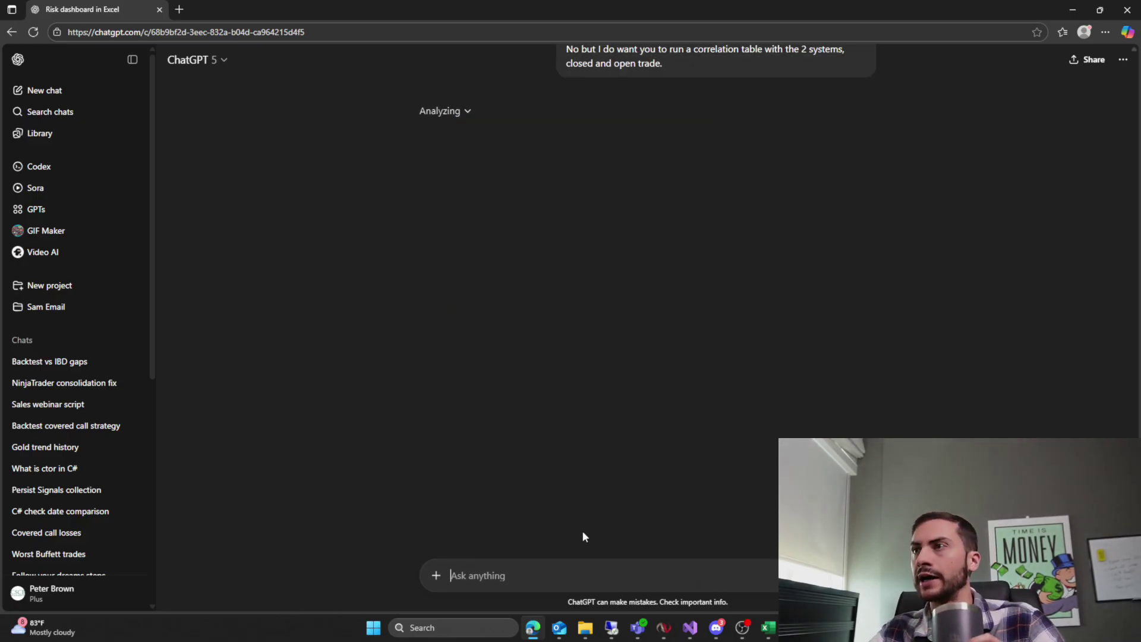
mouse_move(769, 627)
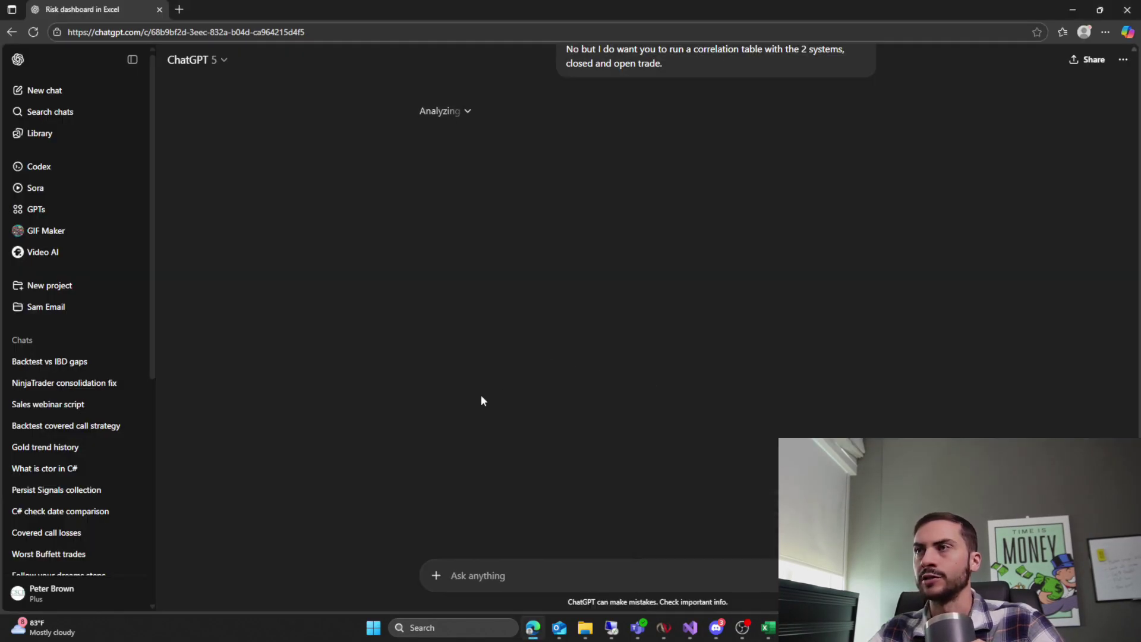
key(alt+Tab)
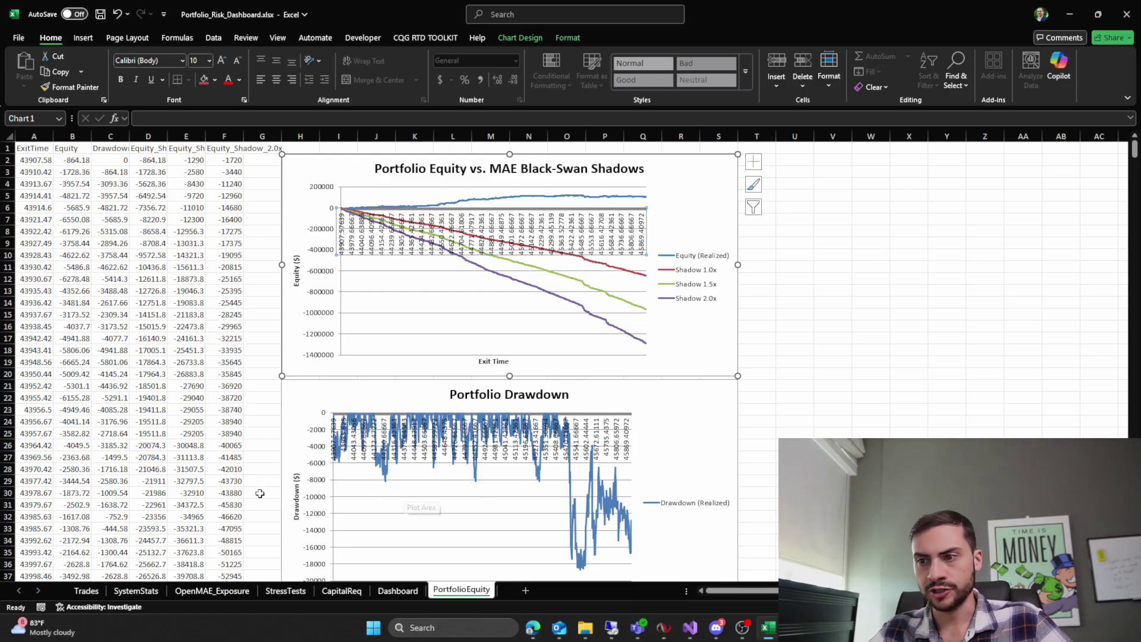
Step: Auto-fit the Trades sheet's EntryTime and ExitTime columns so dates show, then return to ChatGPT
click(88, 590)
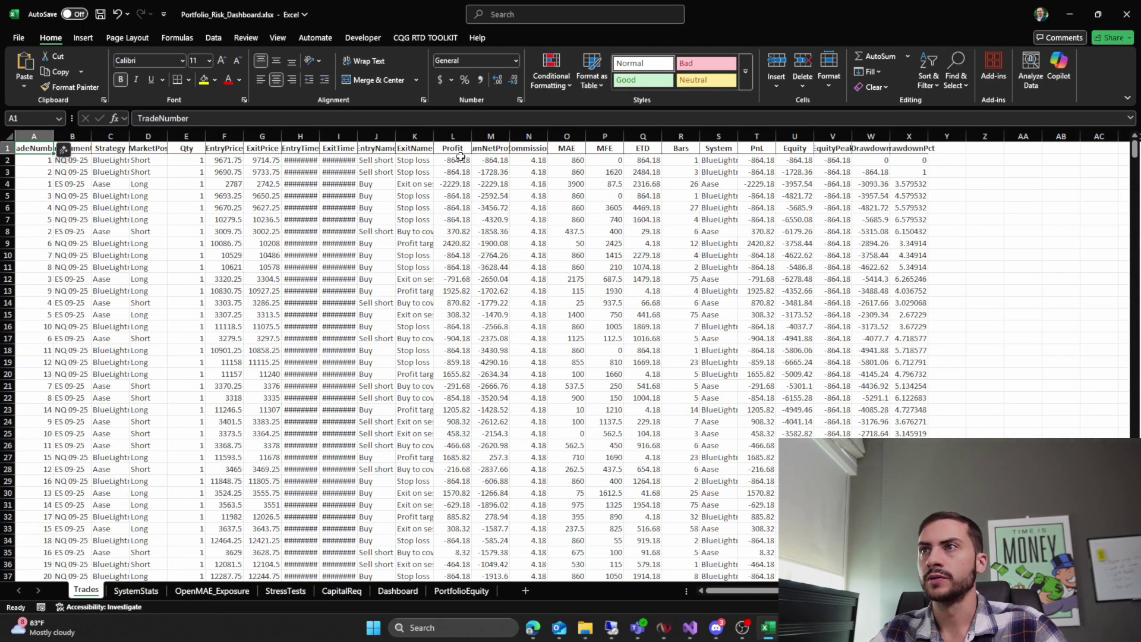
double_click(357, 136)
click(310, 136)
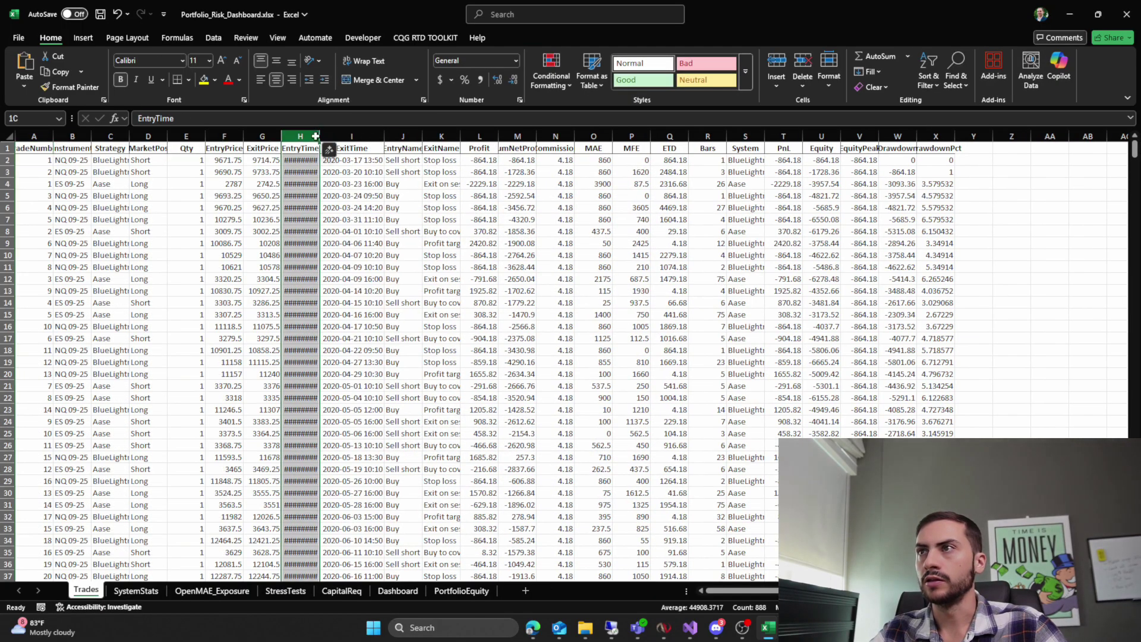
double_click(320, 136)
click(507, 136)
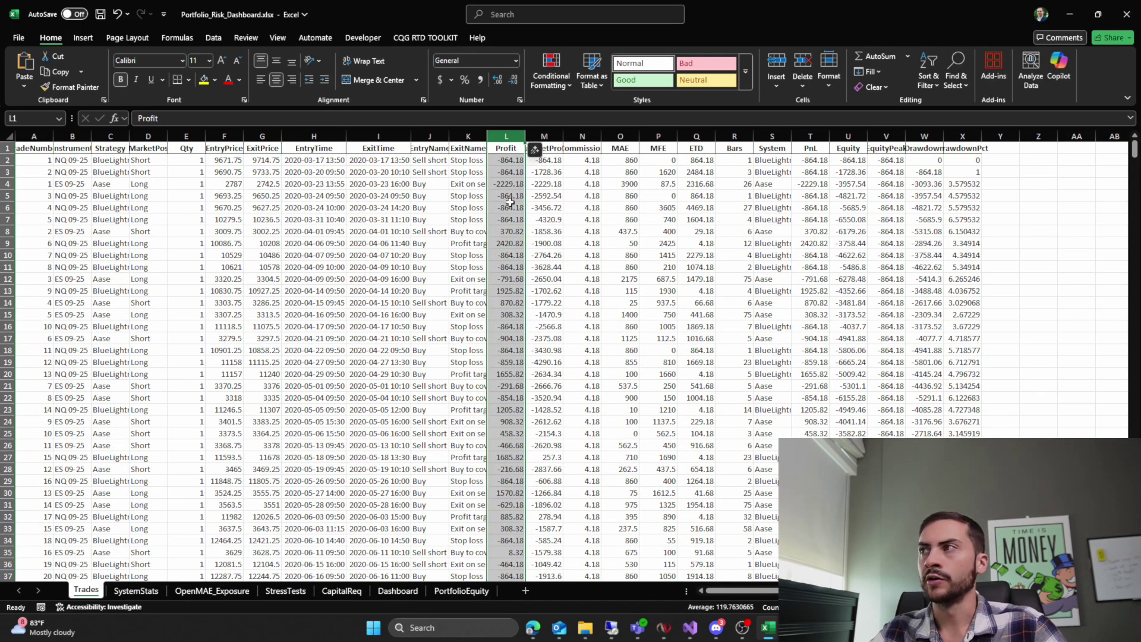
click(65, 160)
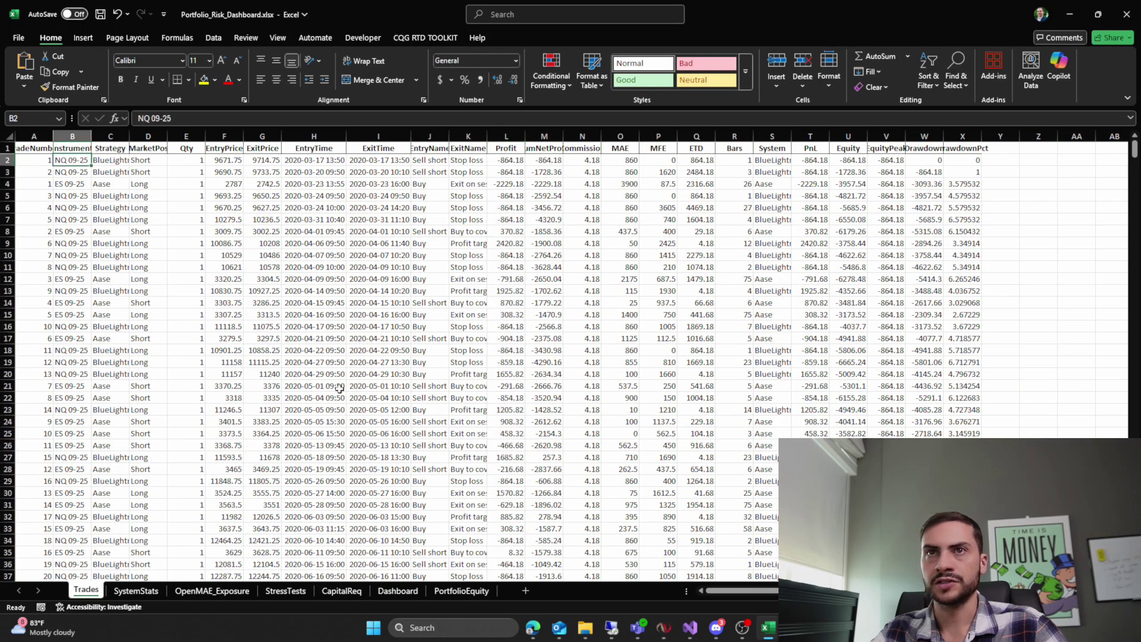
click(533, 627)
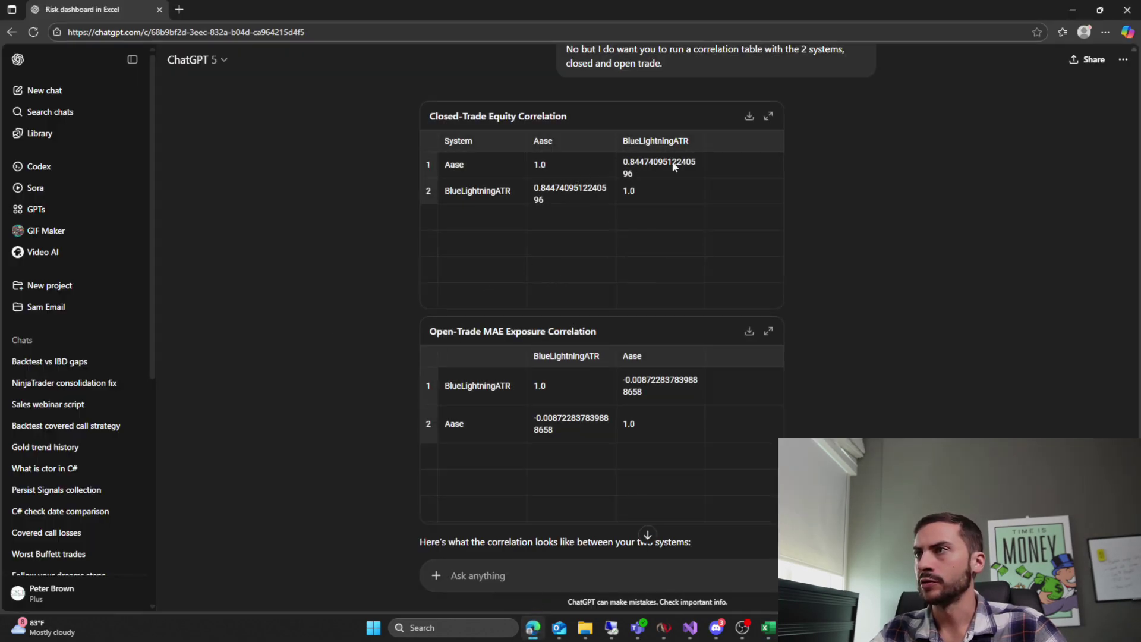
Step: Quote the 0.8447 closed-trade correlation value into the prompt and shrink the browser window
click(563, 191)
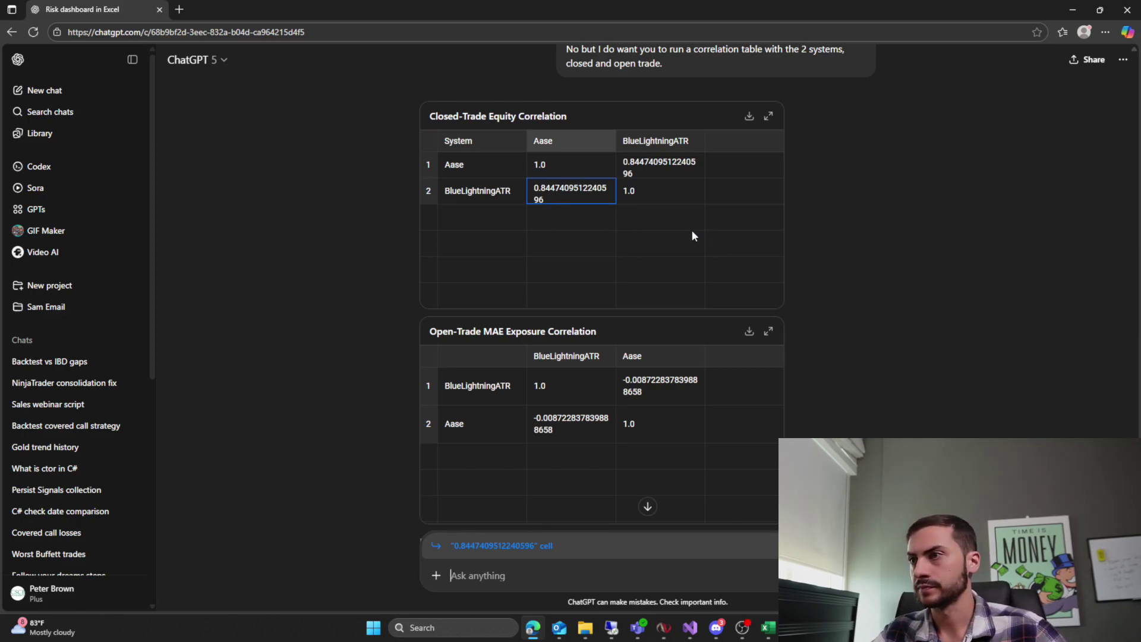
click(589, 428)
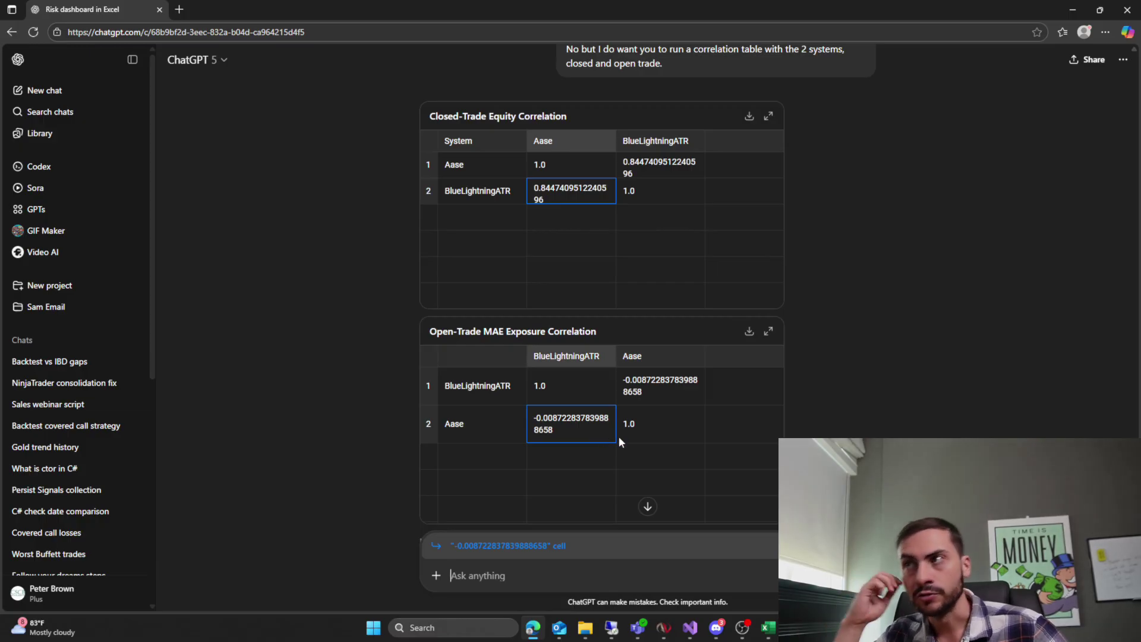
scroll(526, 351, up, 1)
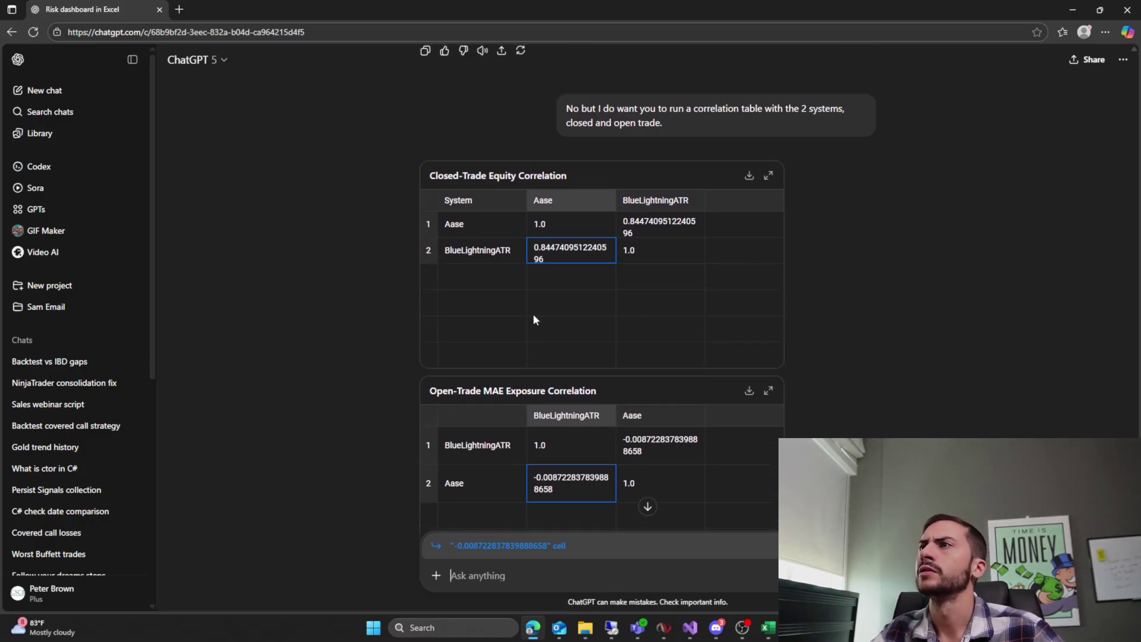
click(579, 243)
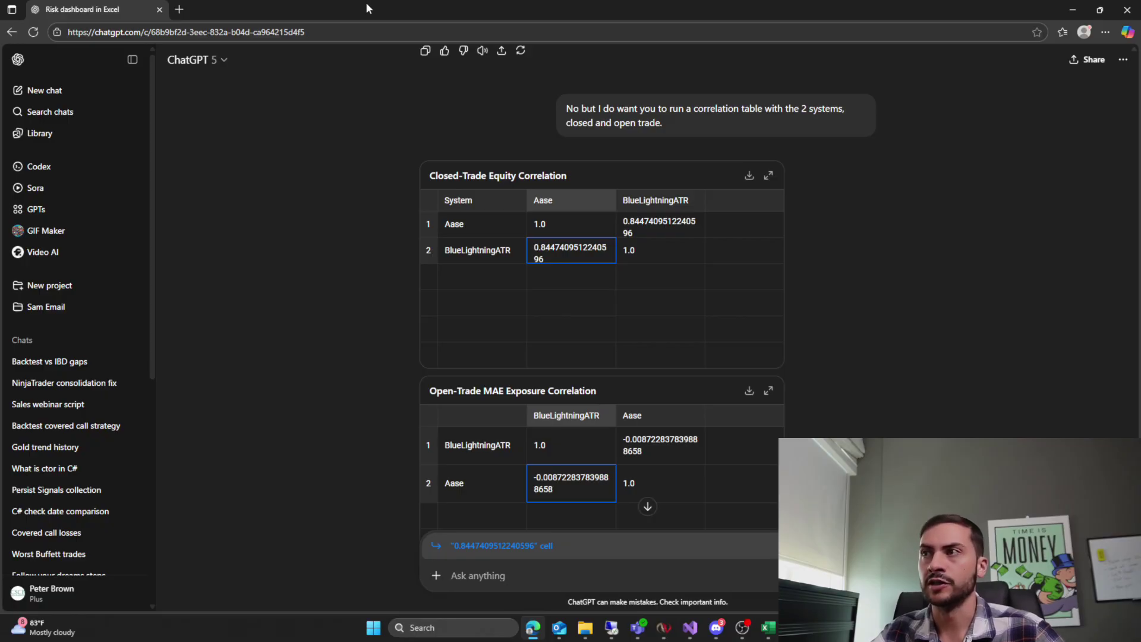
drag(361, 7, 333, 3)
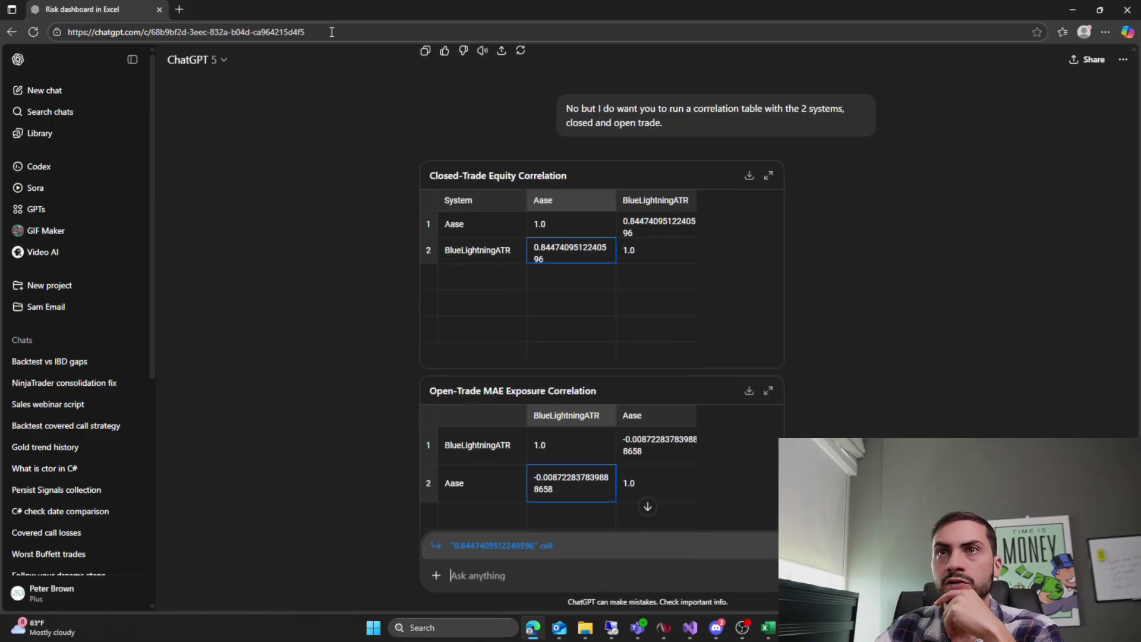
scroll(531, 299, up, 2)
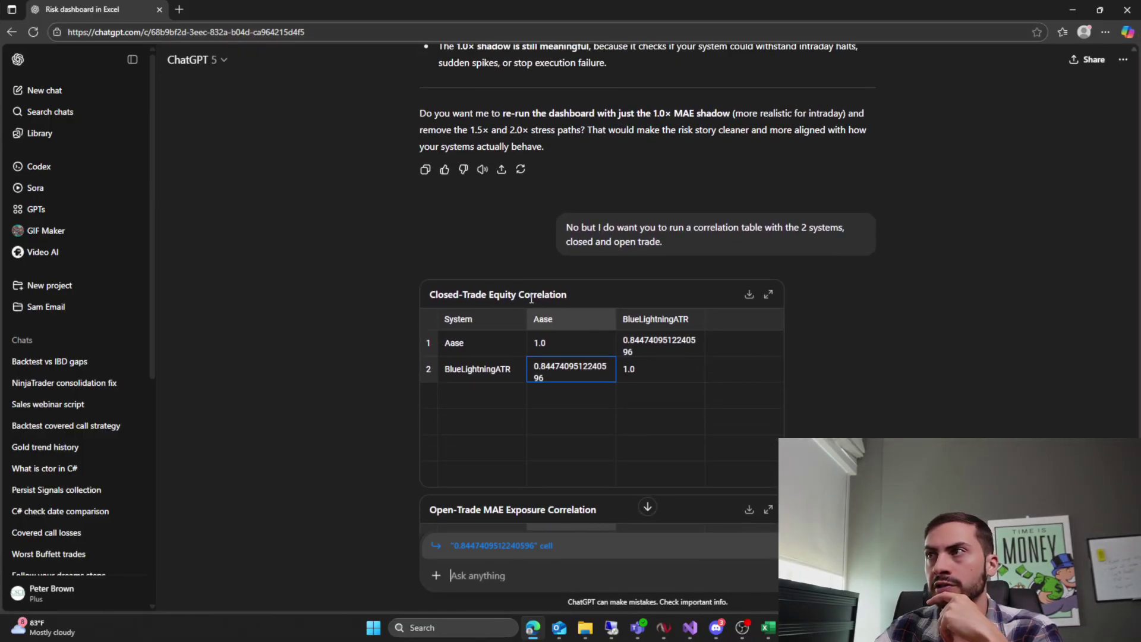
Step: Ask ChatGPT: 'can you add that correlation table to our dashboard please.'
click(647, 506)
text(can you )
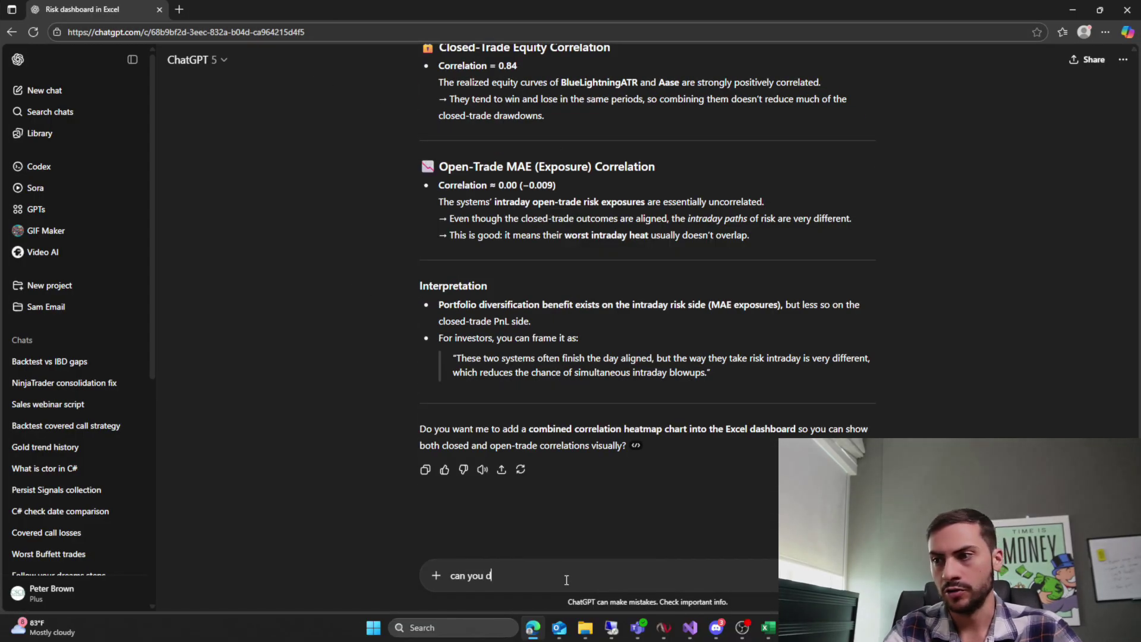
text(add that corre)
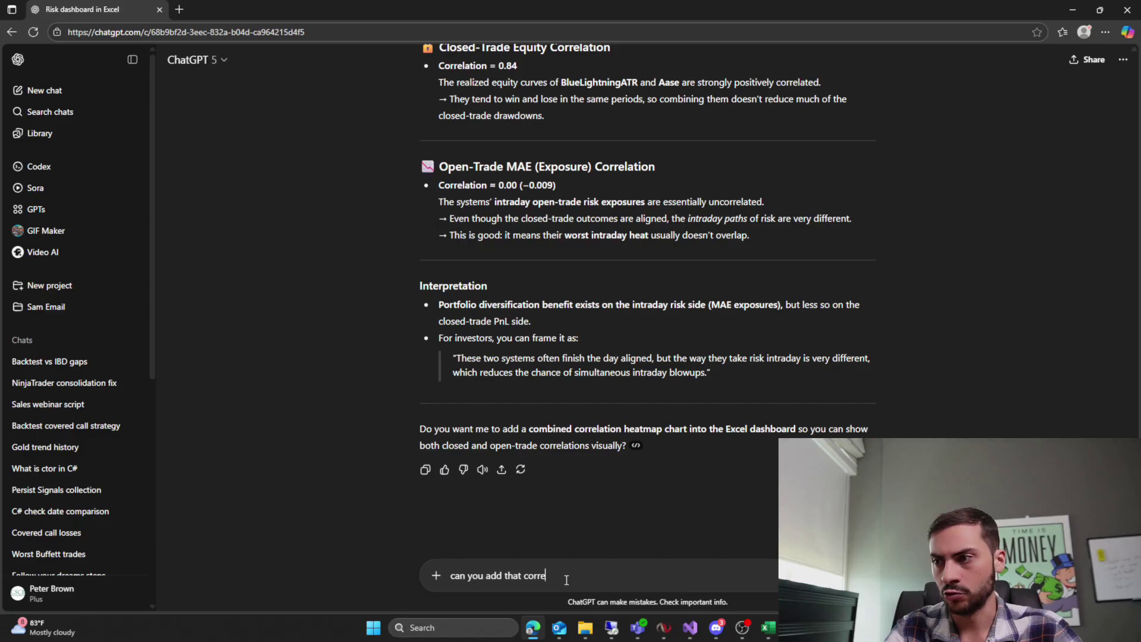
text(lation table to our )
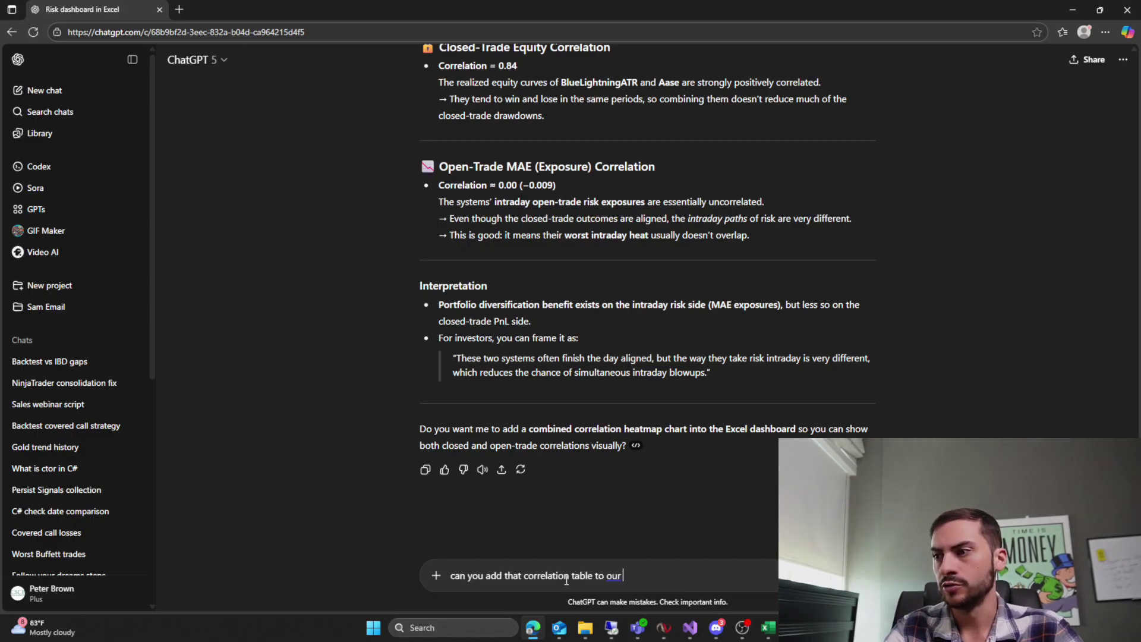
text(dashboard please.)
key(Return)
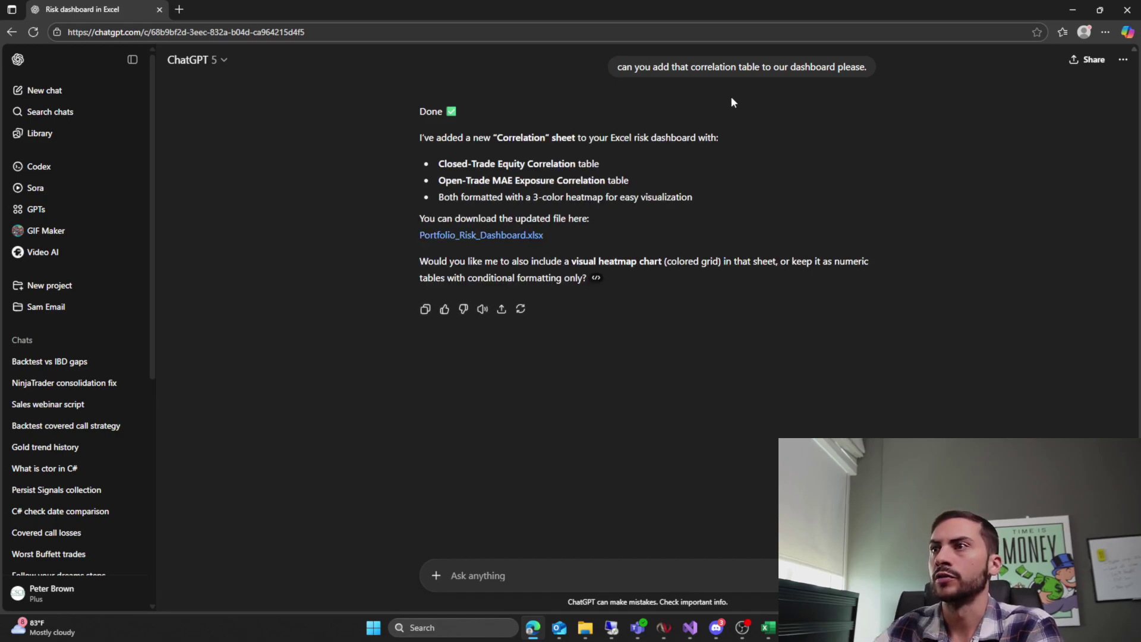
Step: Download the updated Portfolio_Risk_Dashboard.xlsx and open it in Excel with editing enabled
click(478, 235)
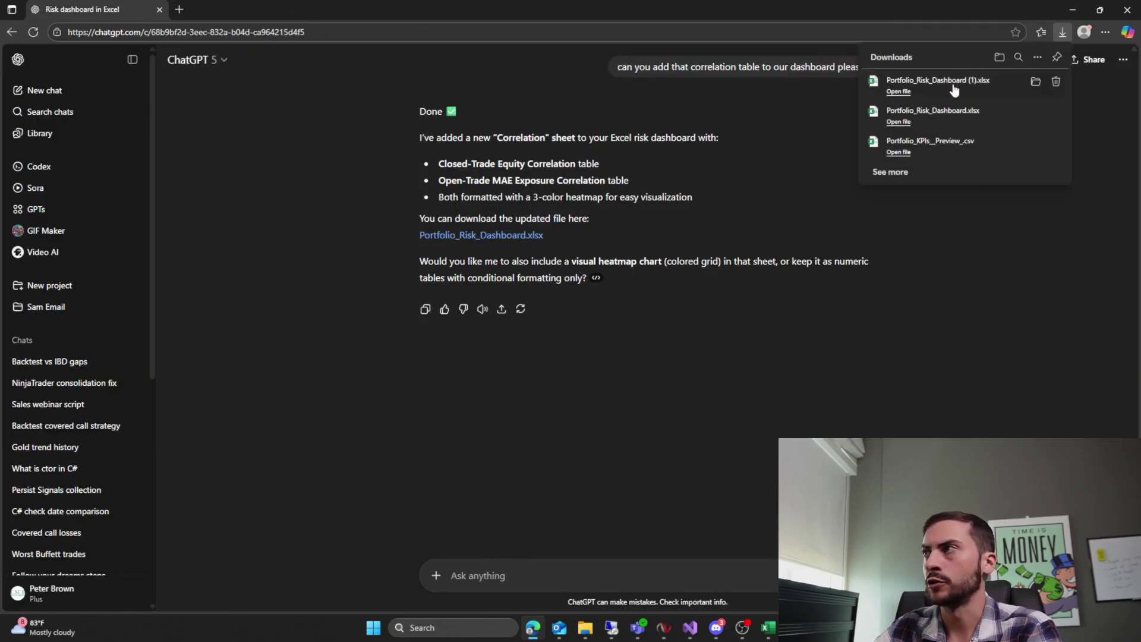
click(892, 123)
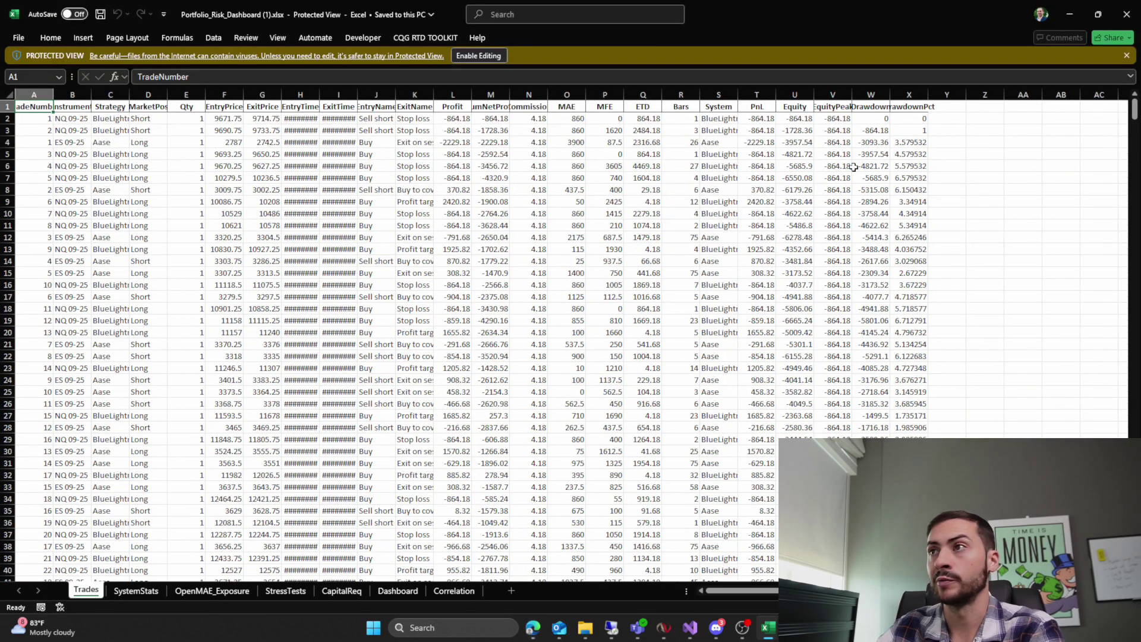
click(486, 55)
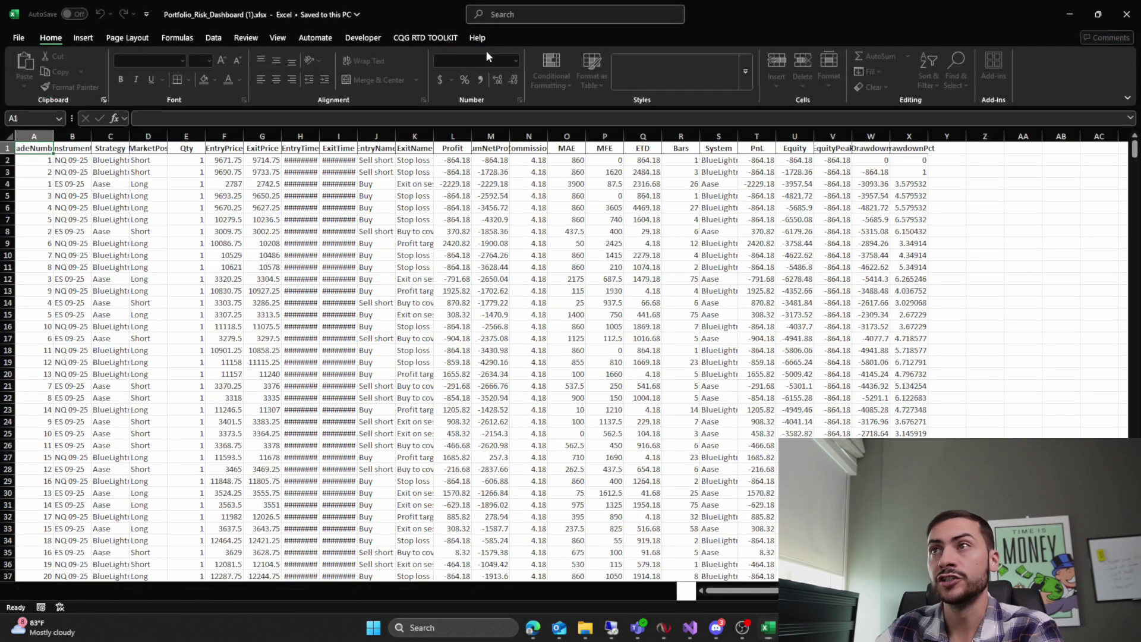
Step: Show the Correlation sheet's 0.844741 closed-trade and −0.00872 MAE correlations in the heatmapped tables
click(469, 592)
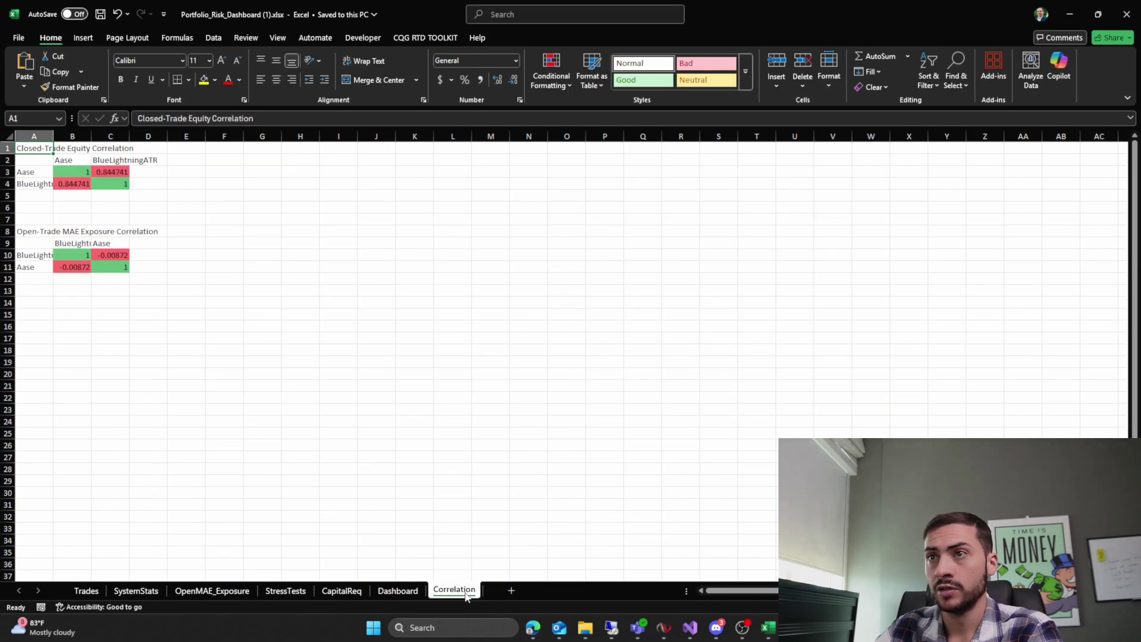
click(75, 185)
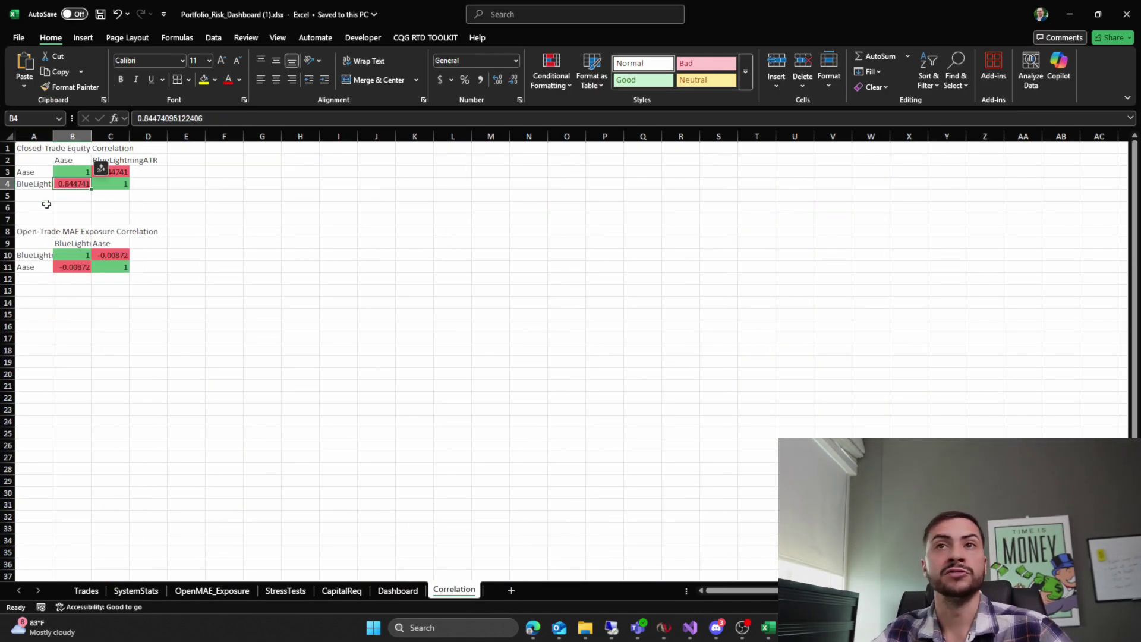
scroll(46, 202, up, 5)
scroll(128, 232, up, 2)
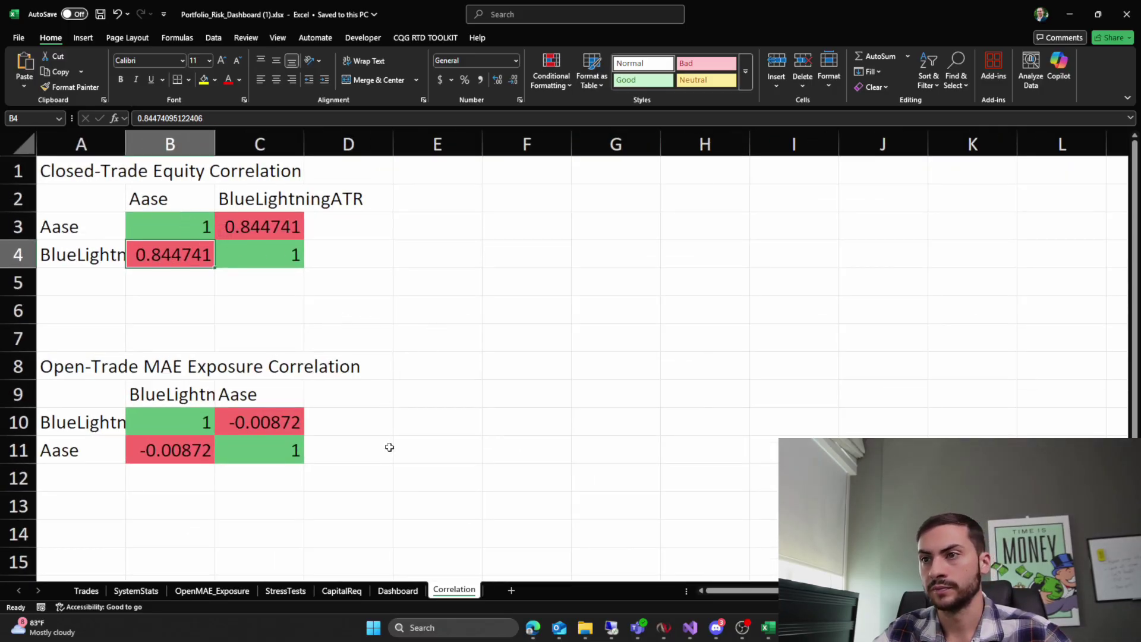
Step: Tell ChatGPT '84% correlation is very high, I want to trade...' and ask which system to trade
key(alt+Tab)
text(84% correl)
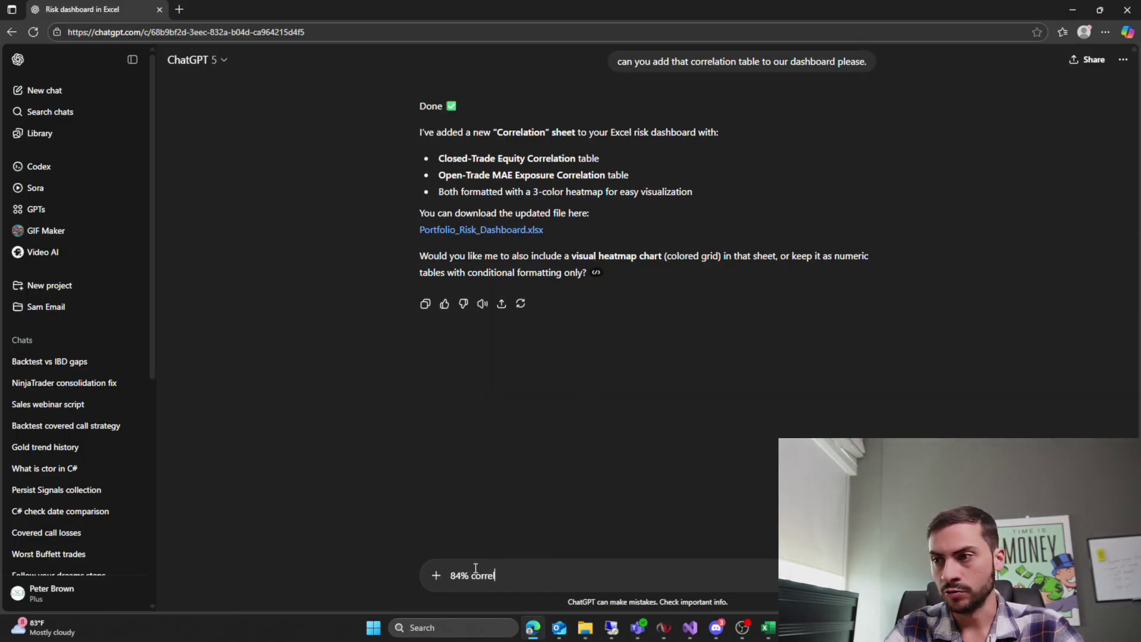
text(ation is very )
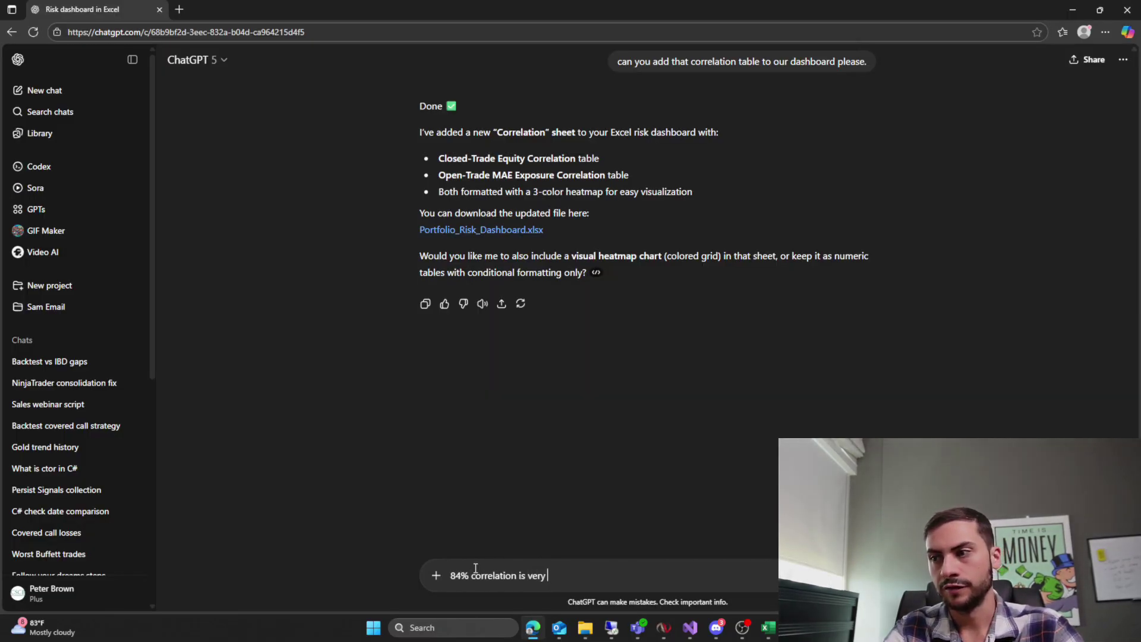
text(high, I want to trade the better risk adjusted system. W)
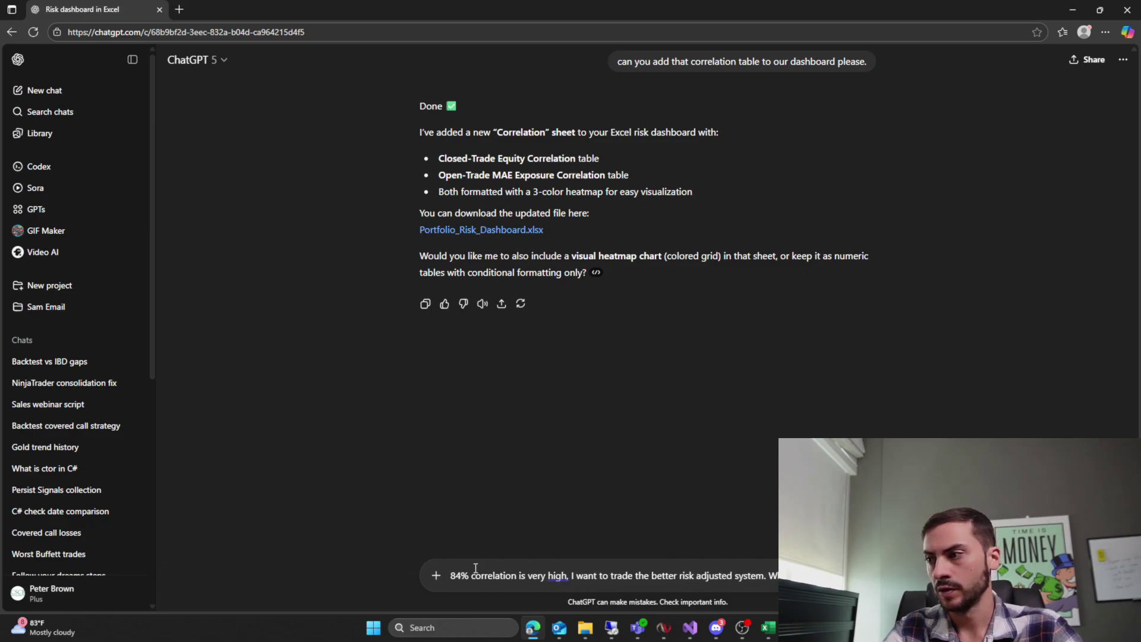
text(hat d)
key(Return)
key(super+Down)
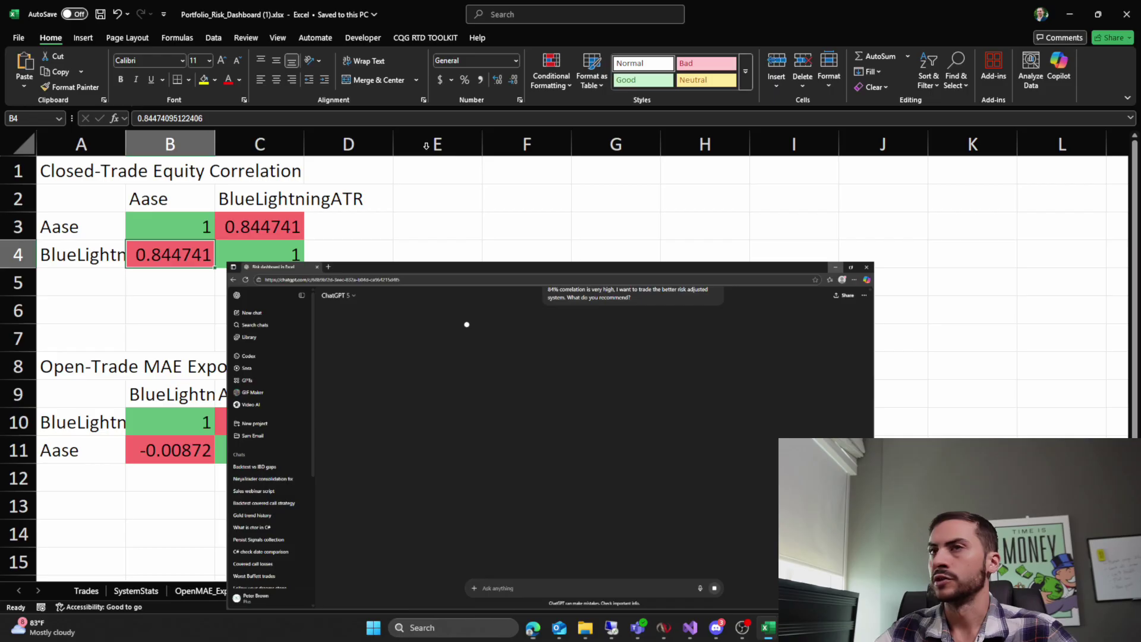
Step: Open BlueLightningATR's performance summary and compare its total net profit with its max drawdown
mouse_move(664, 627)
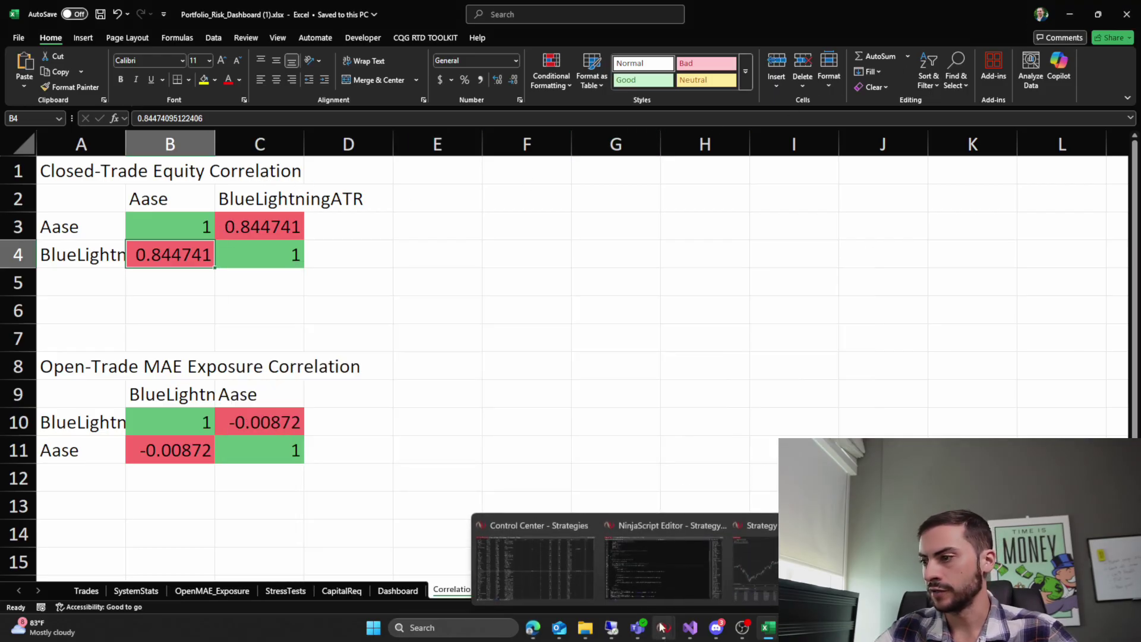
click(576, 580)
click(136, 117)
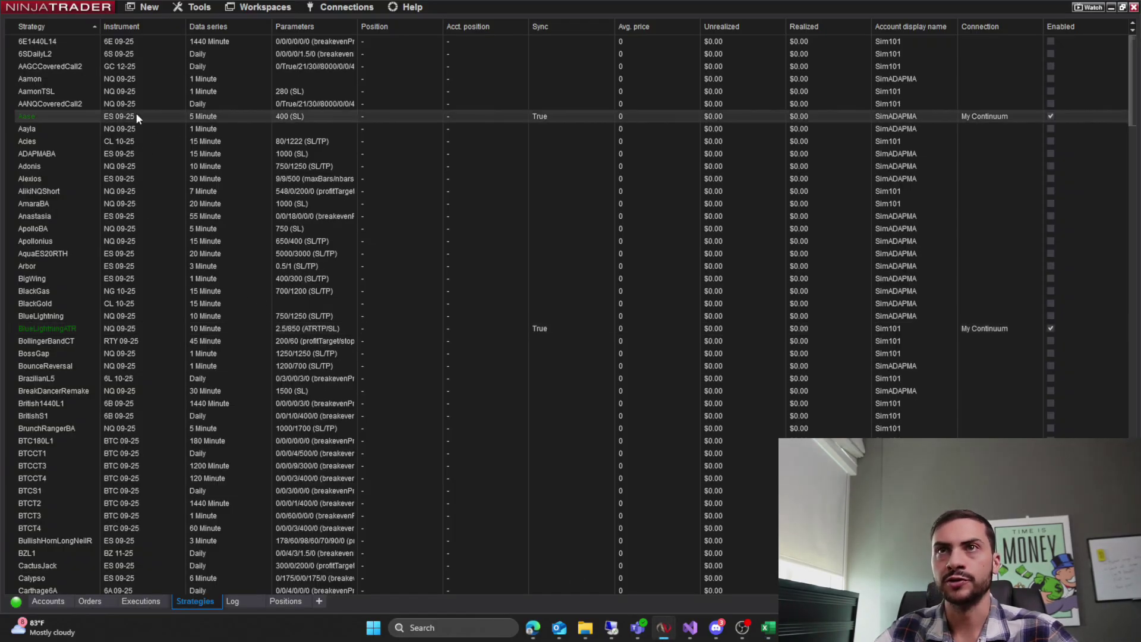
right_click(115, 332)
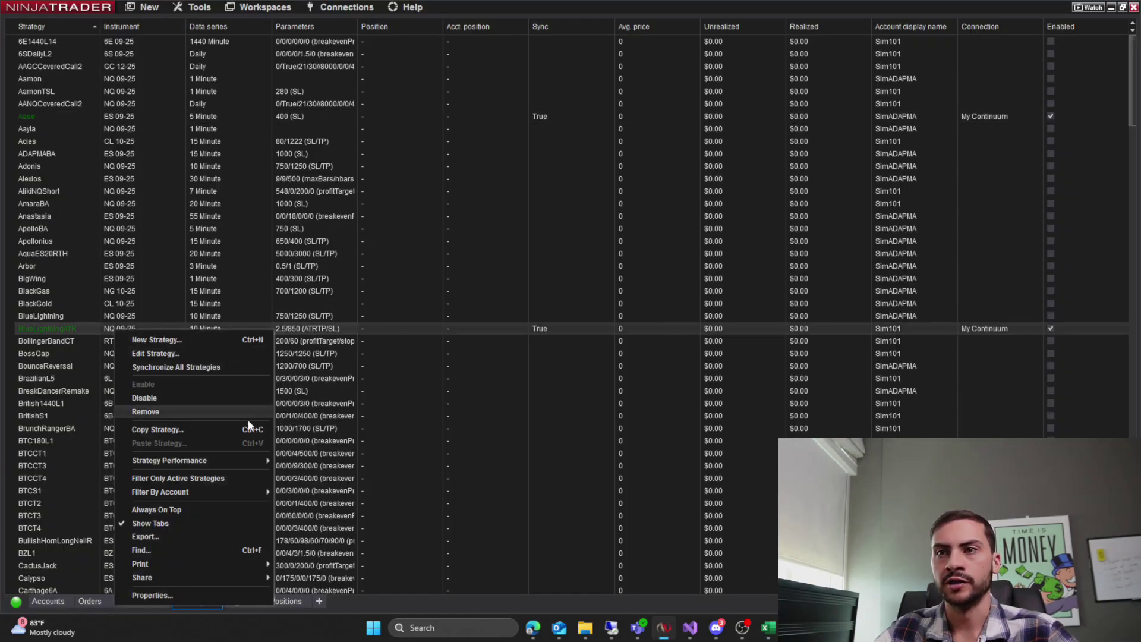
mouse_move(237, 460)
click(306, 480)
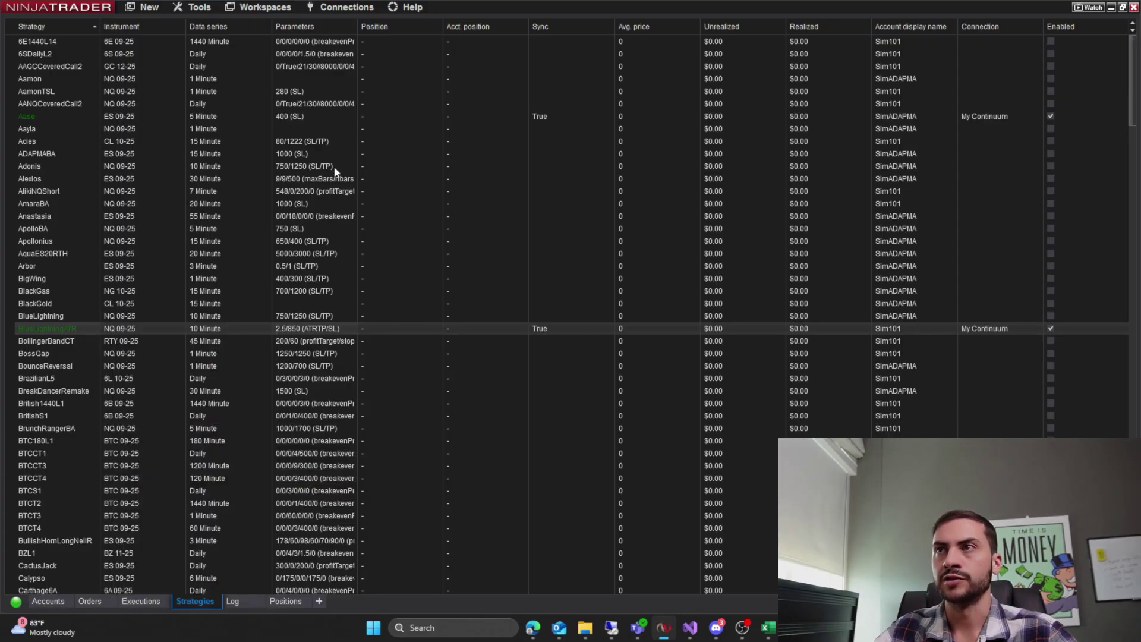
drag(247, 26, 480, 53)
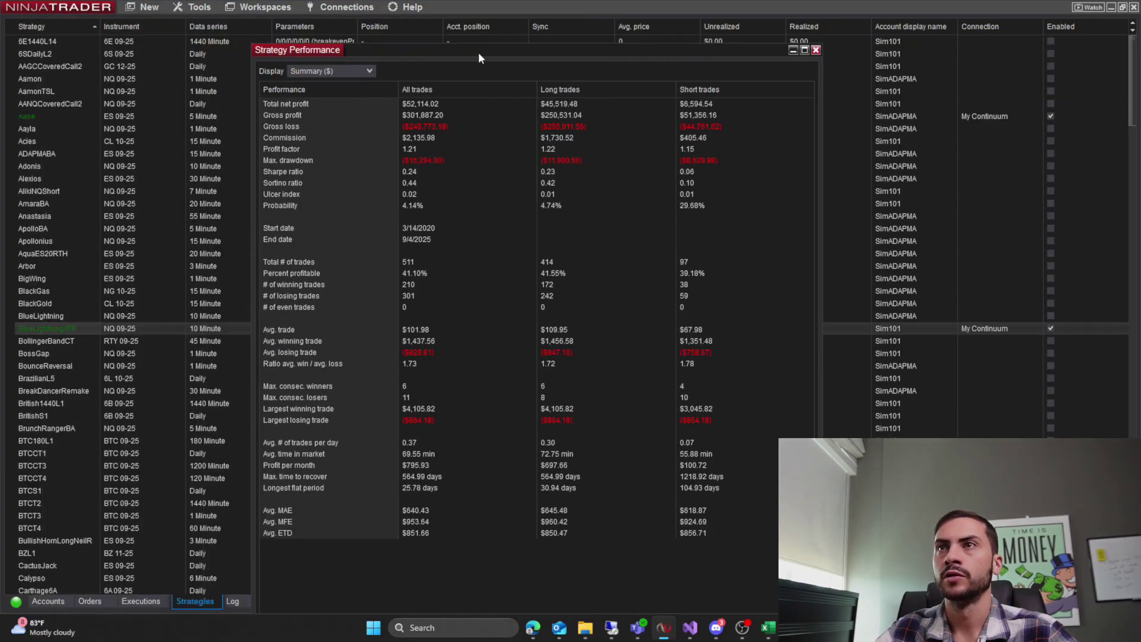
click(416, 105)
click(440, 162)
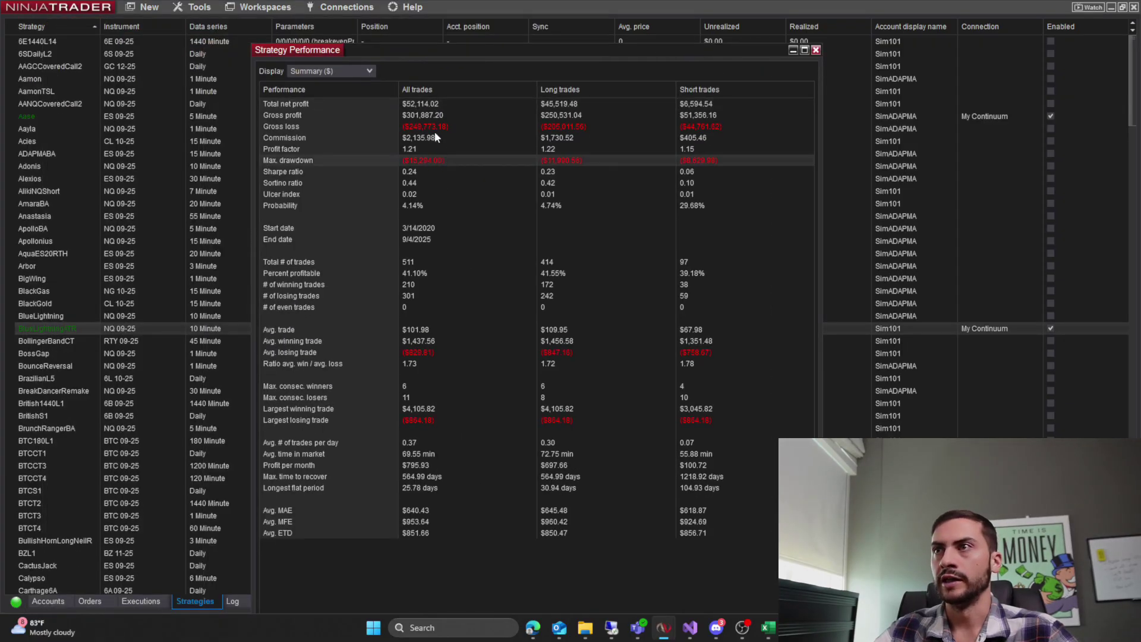
click(433, 106)
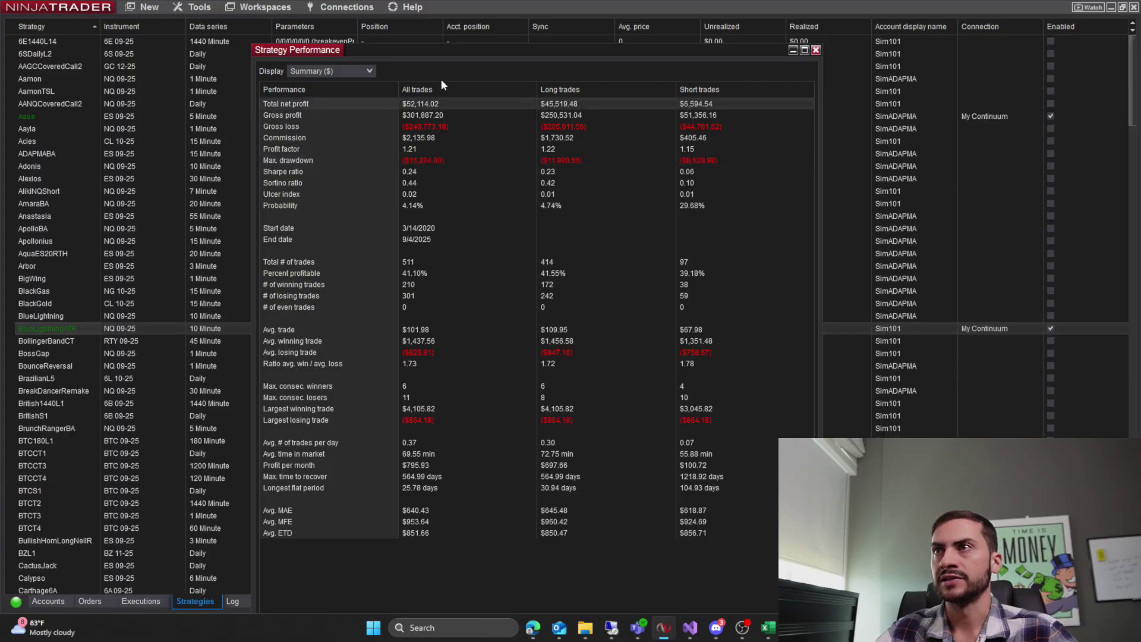
click(429, 161)
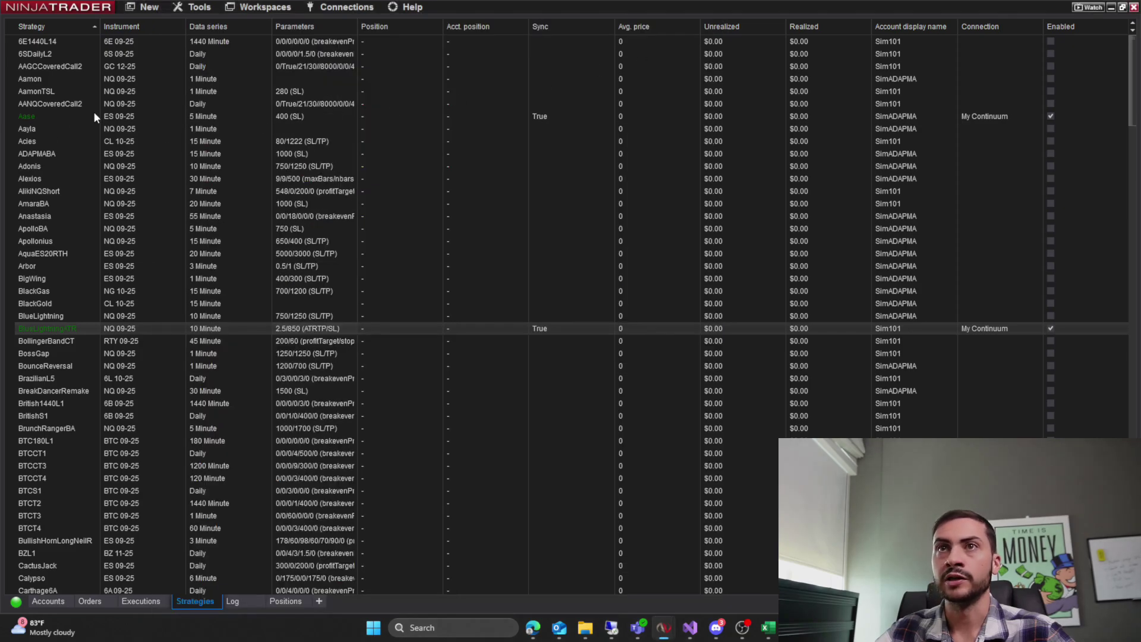
Step: Compare Aase's $54,115.82 total net profit against its max drawdown, then close the summary
click(94, 116)
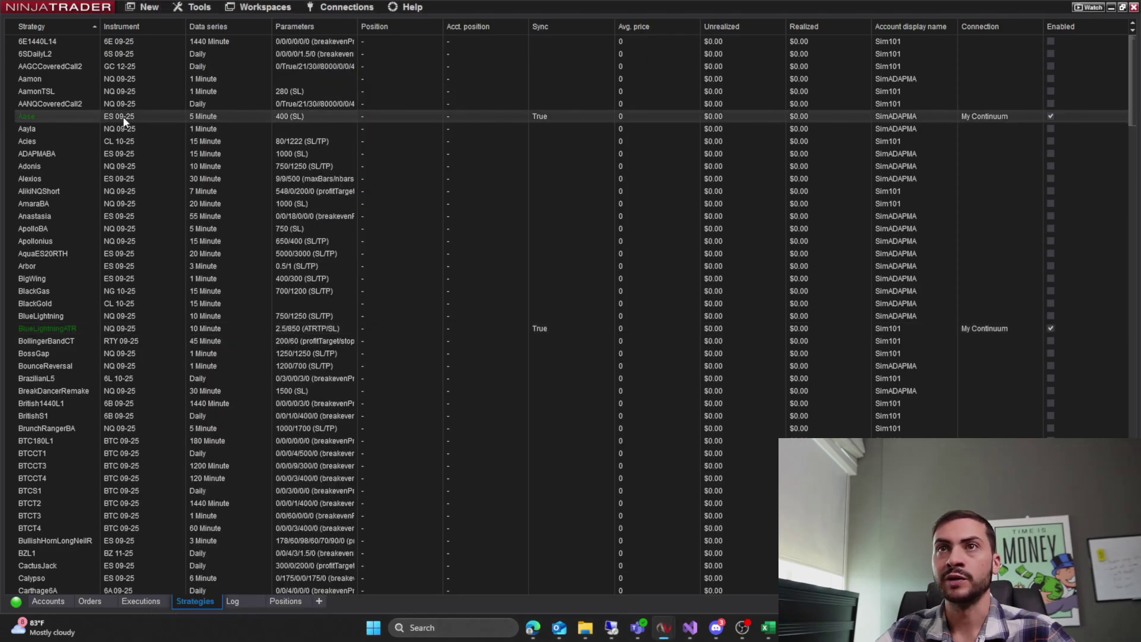
right_click(126, 122)
mouse_move(241, 251)
click(304, 271)
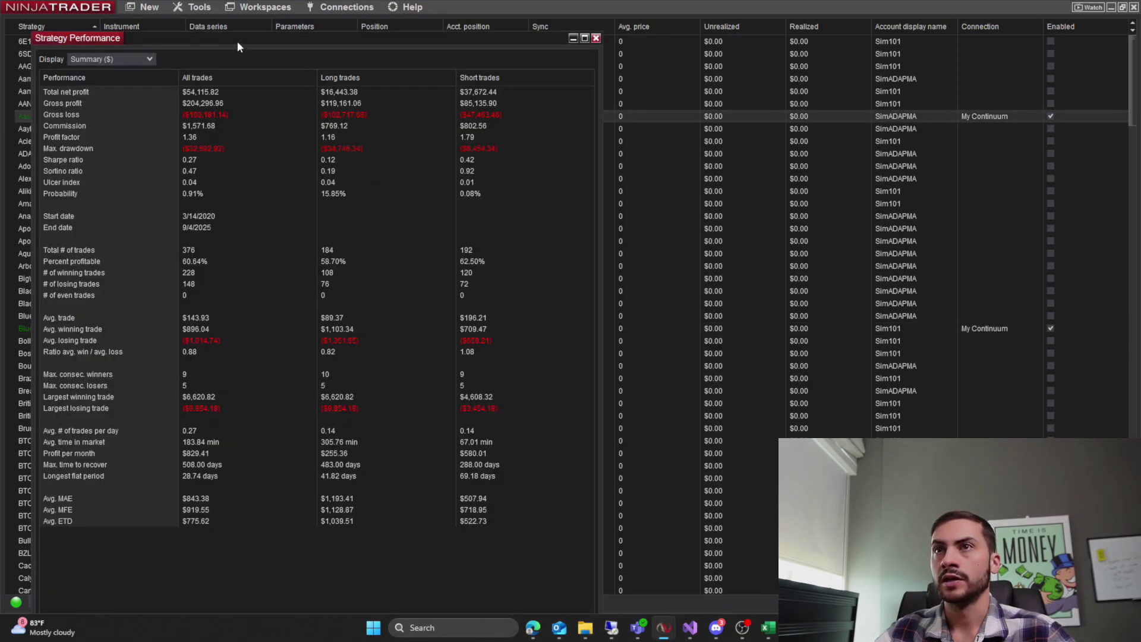
drag(237, 47, 343, 71)
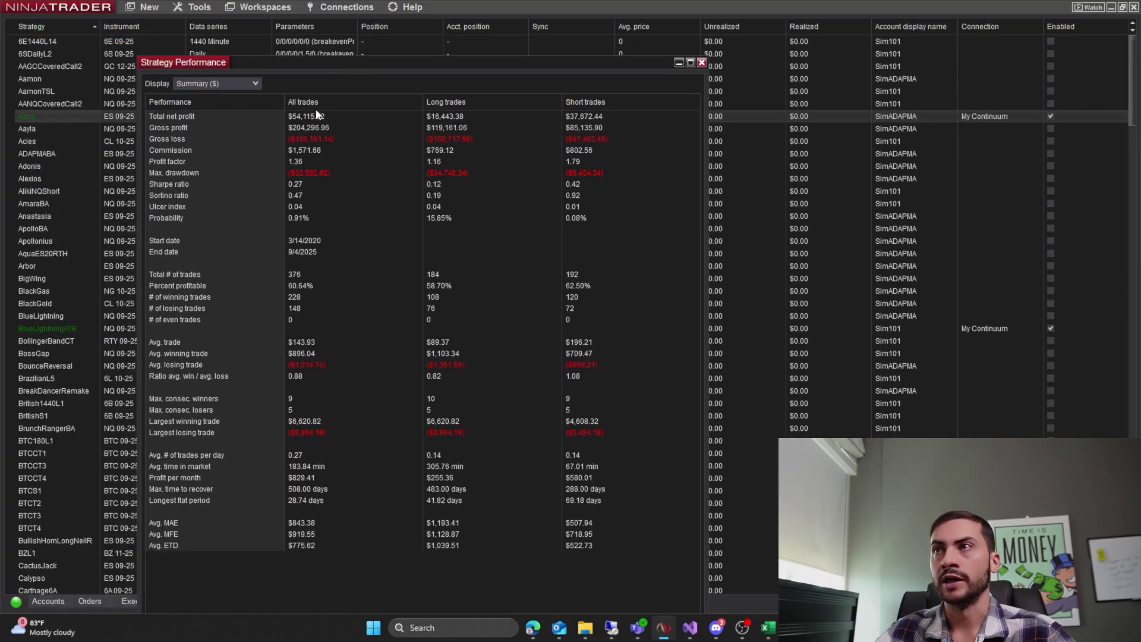
click(308, 173)
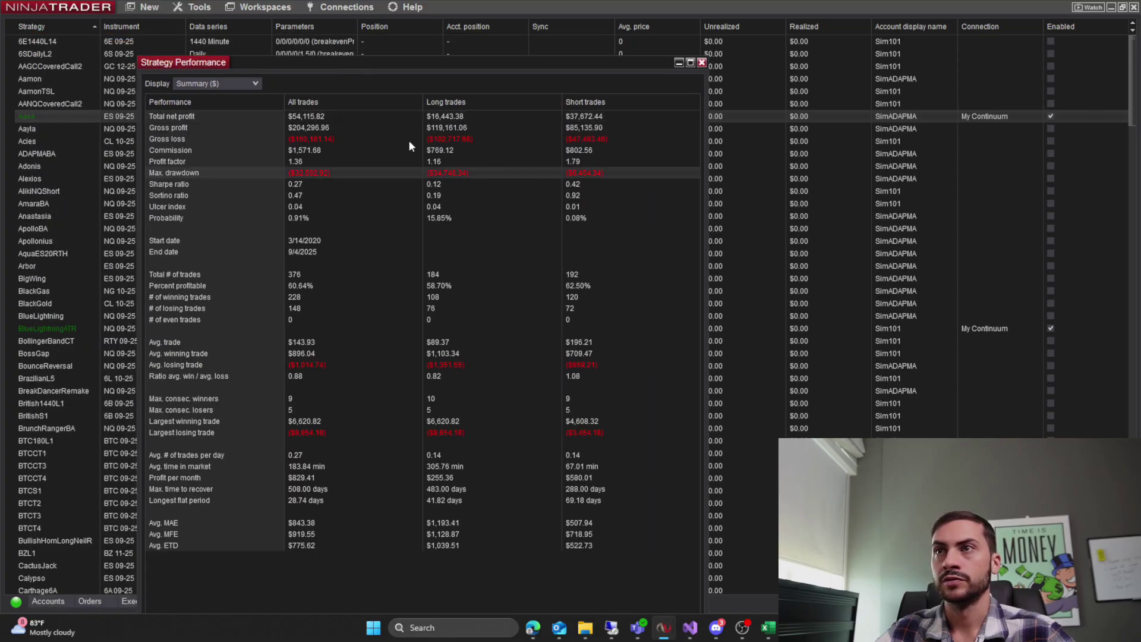
click(326, 114)
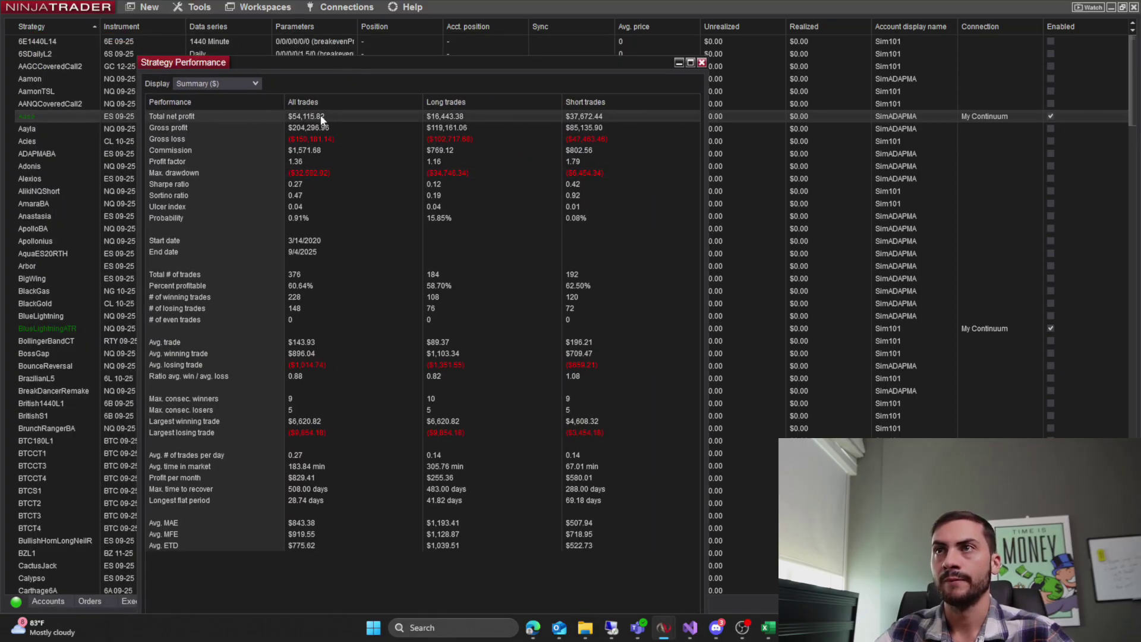
click(309, 172)
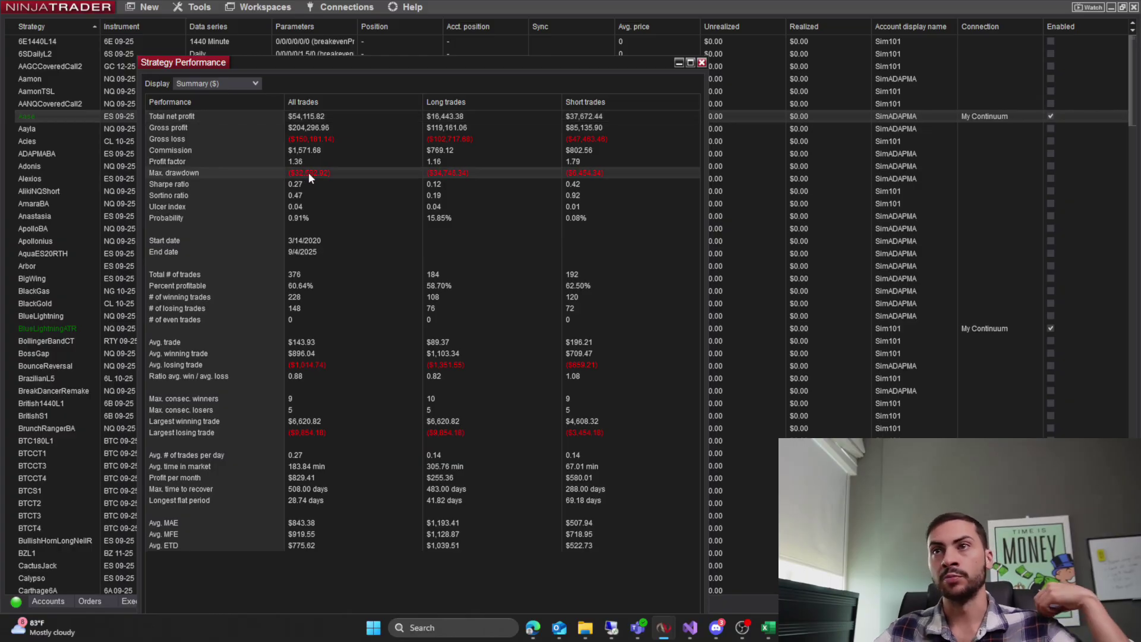
click(701, 62)
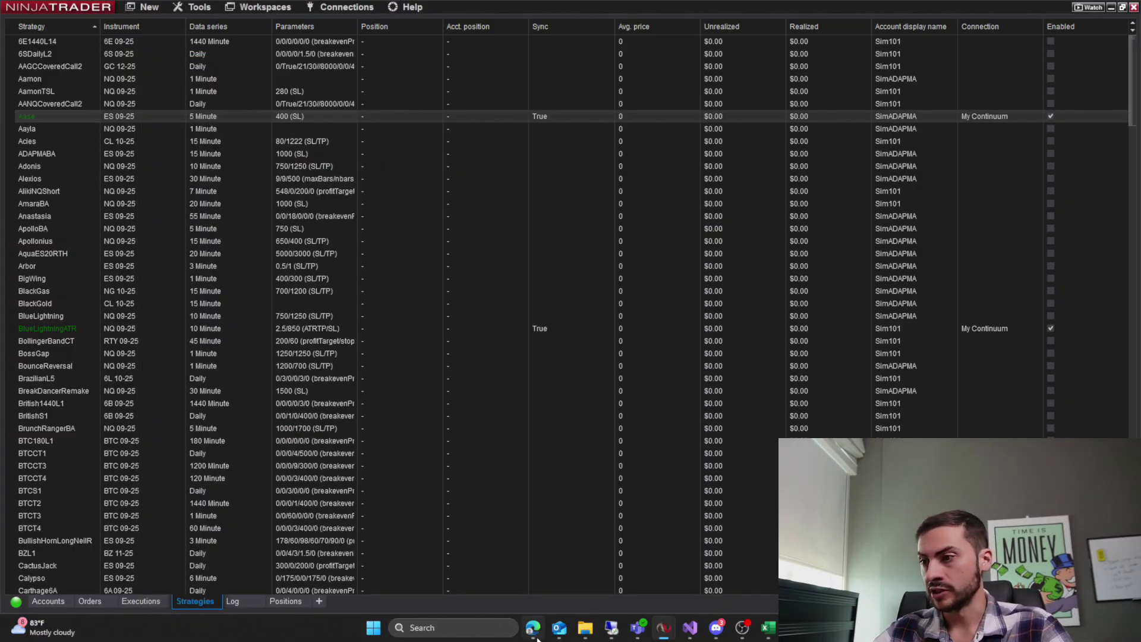
Step: Return to the Risk-Adjusted System Comparison table in ChatGPT and check the 3.4075 Ret_to_DD value
mouse_move(534, 634)
click(543, 568)
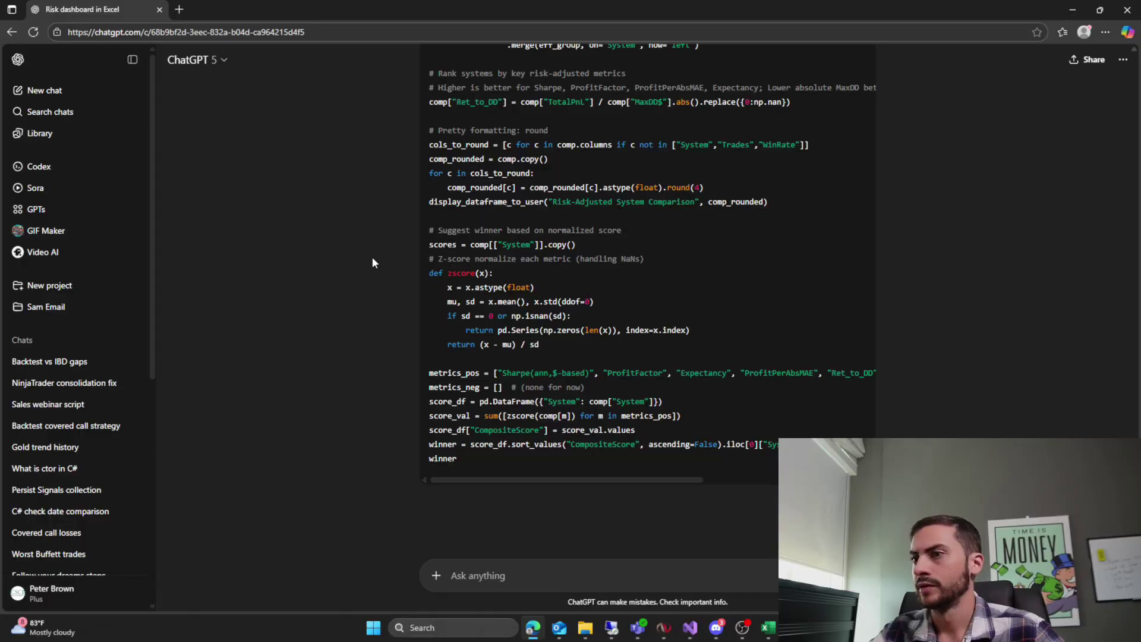
scroll(372, 263, down, 6)
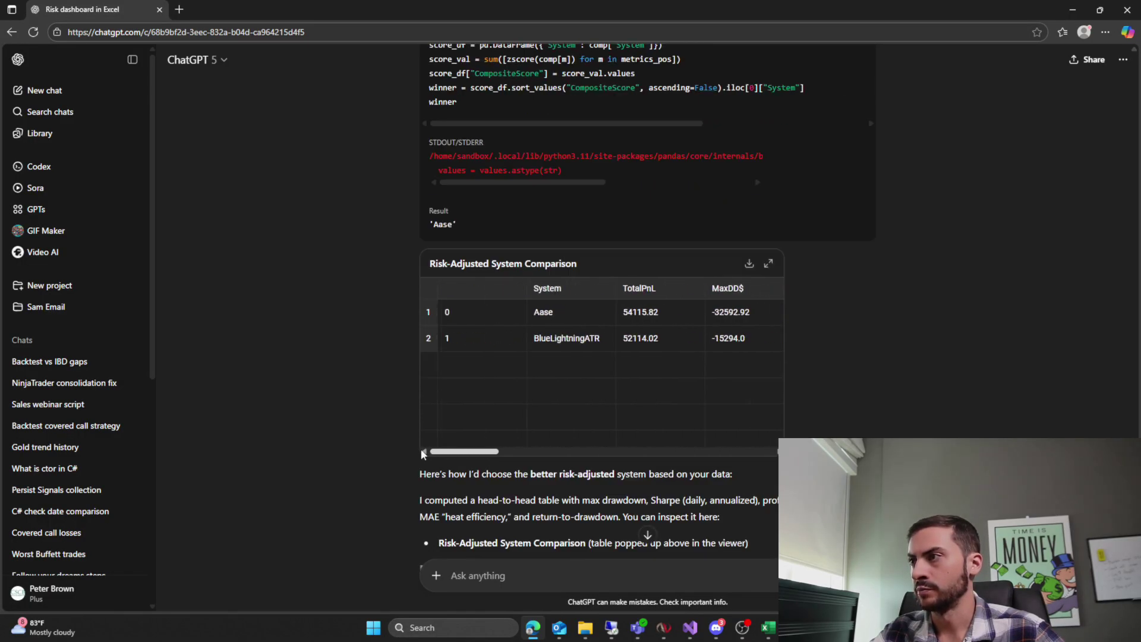
scroll(386, 391, down, 2)
scroll(428, 390, down, 1)
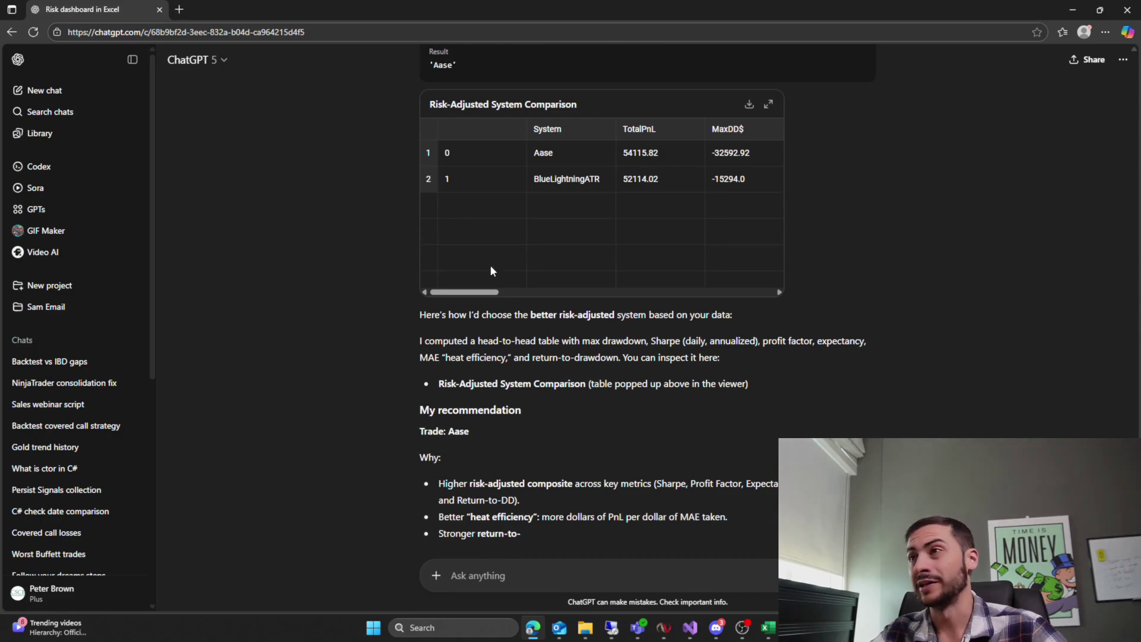
drag(471, 296, 752, 296)
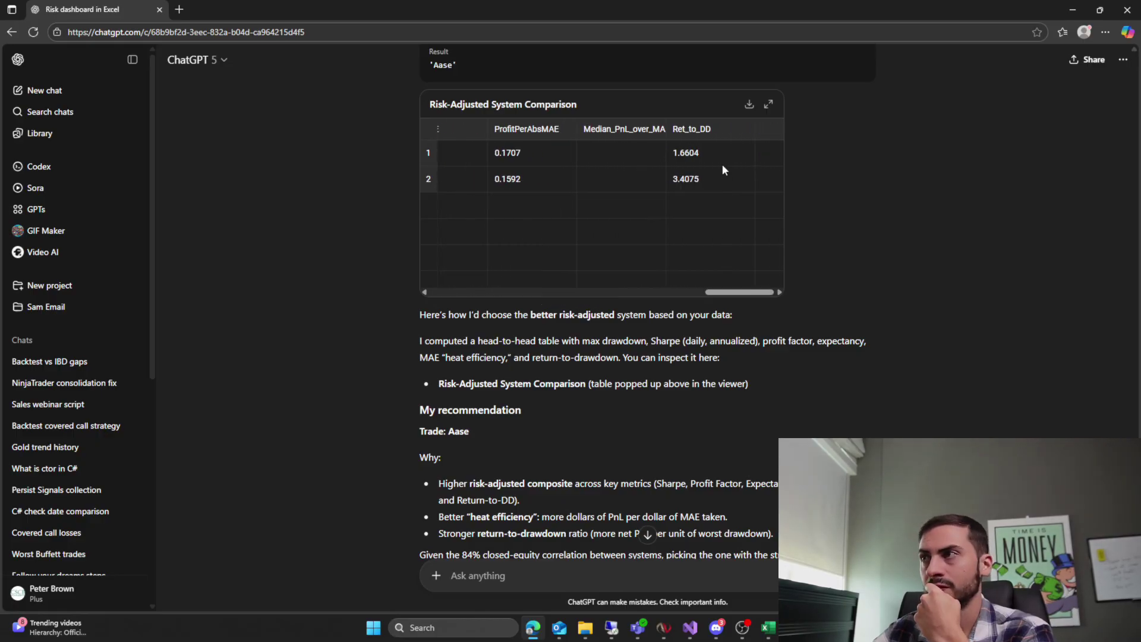
scroll(719, 169, up, 1)
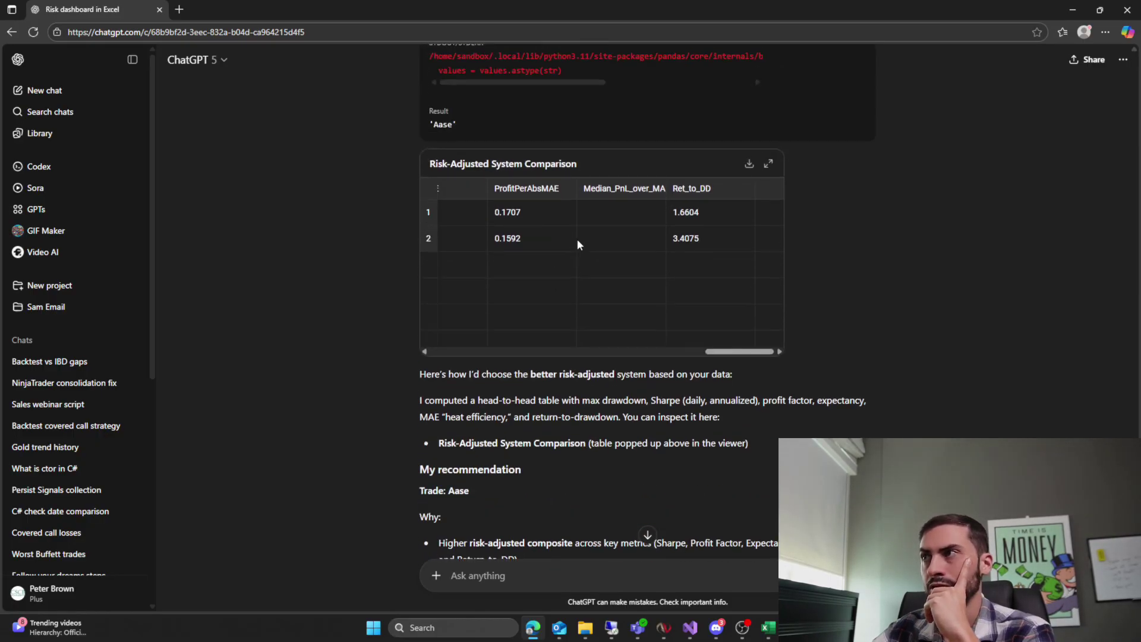
click(694, 239)
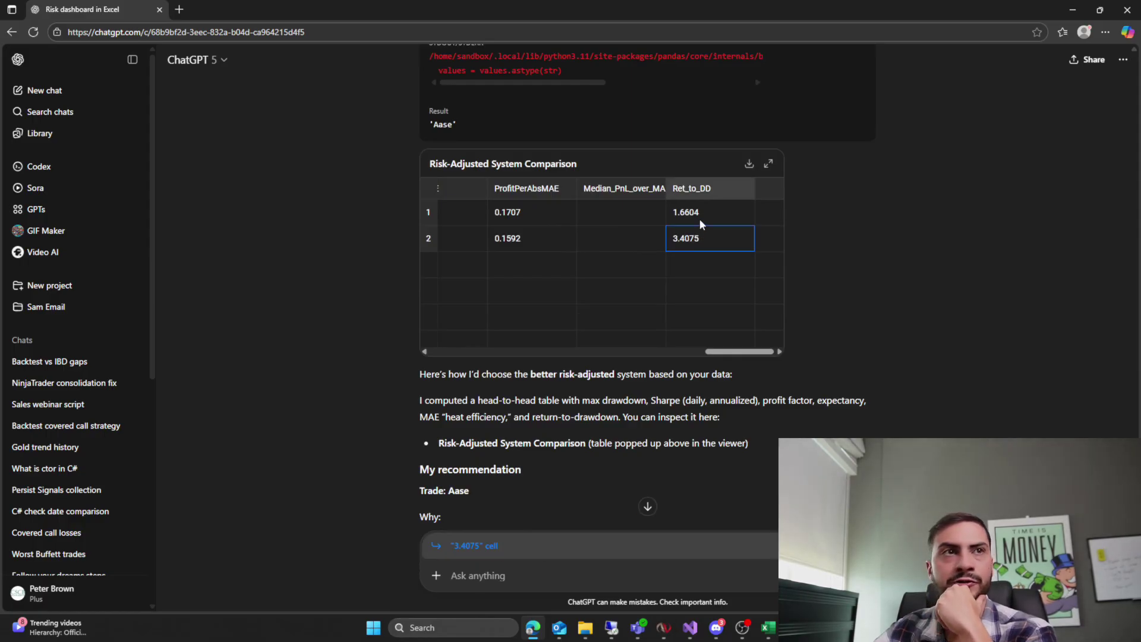
Step: Check Sharpe 1.5972, win rate 60.64, profit factor 1.3603, expectancy 143.9251, then read the Aase recommendation
drag(732, 352, 517, 358)
scroll(579, 226, left, 3)
click(580, 217)
scroll(598, 242, right, 3)
scroll(597, 242, left, 1)
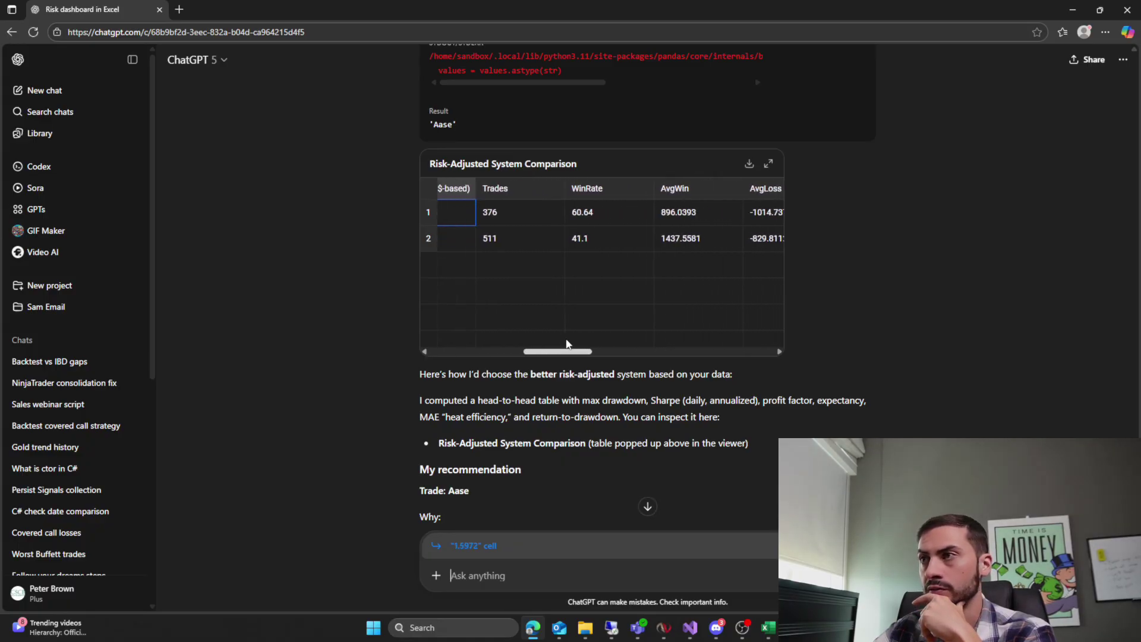
click(633, 216)
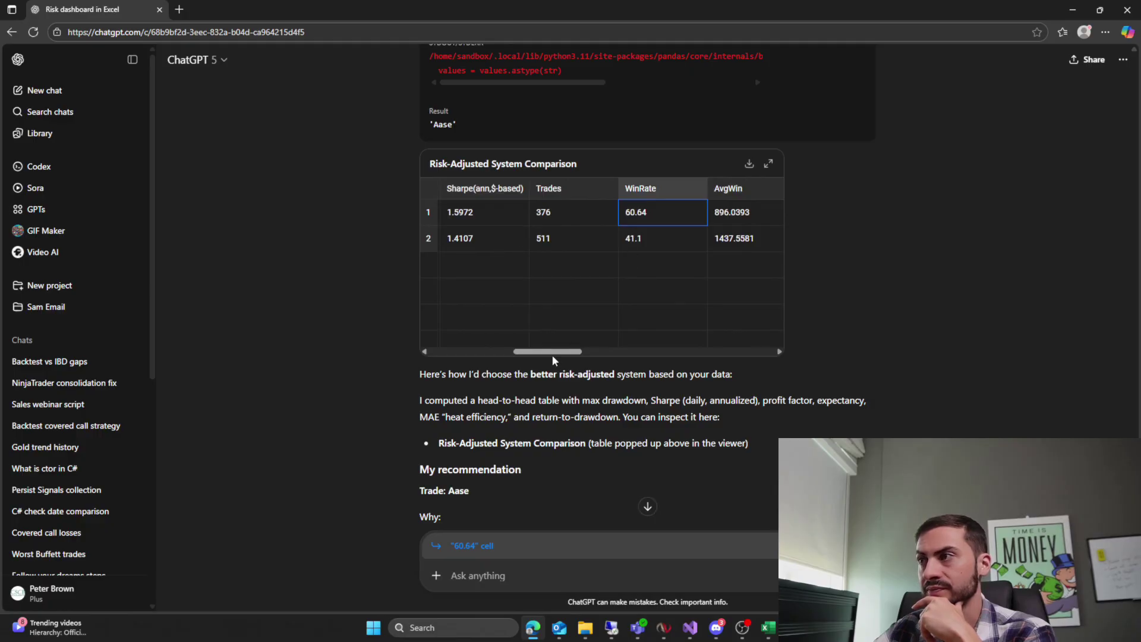
drag(552, 355, 621, 354)
click(553, 213)
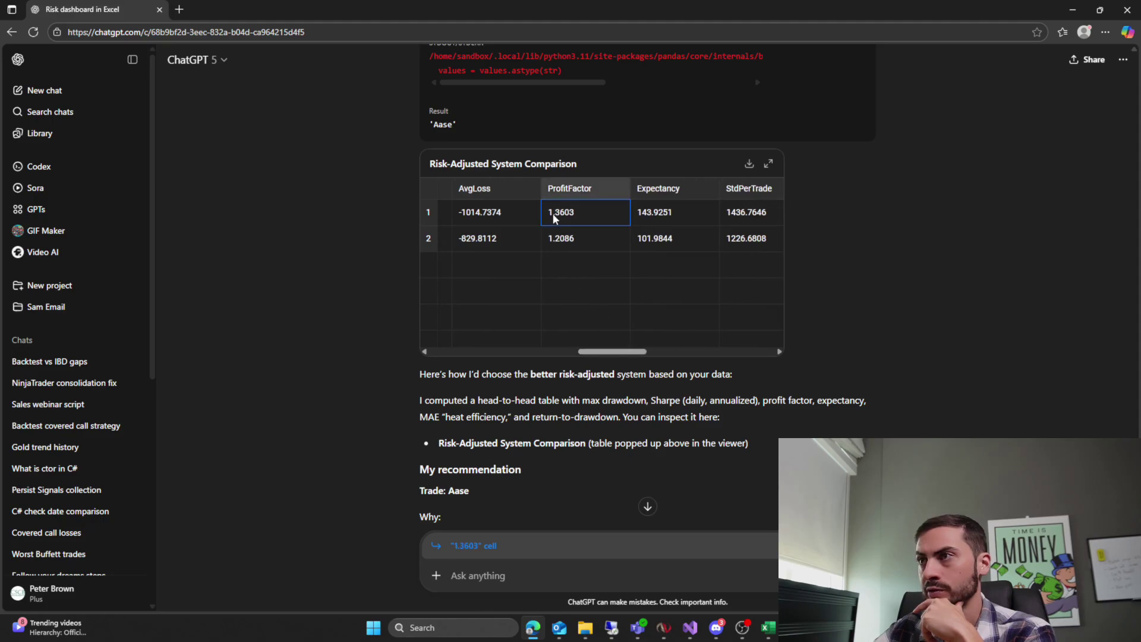
scroll(602, 297, right, 3)
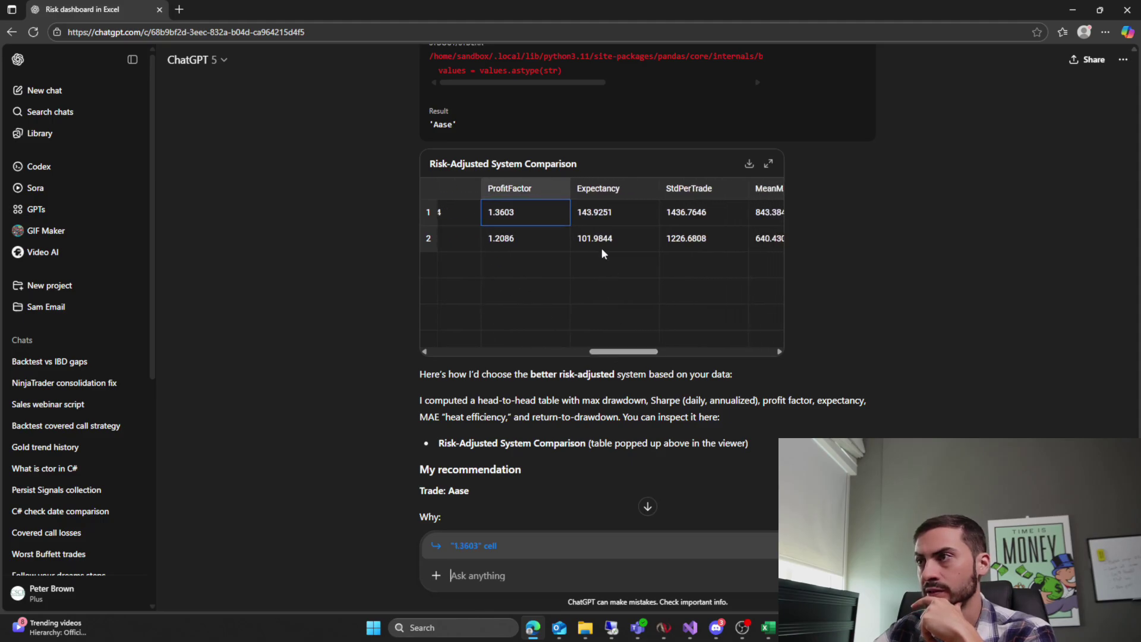
key(Right)
drag(630, 353, 665, 352)
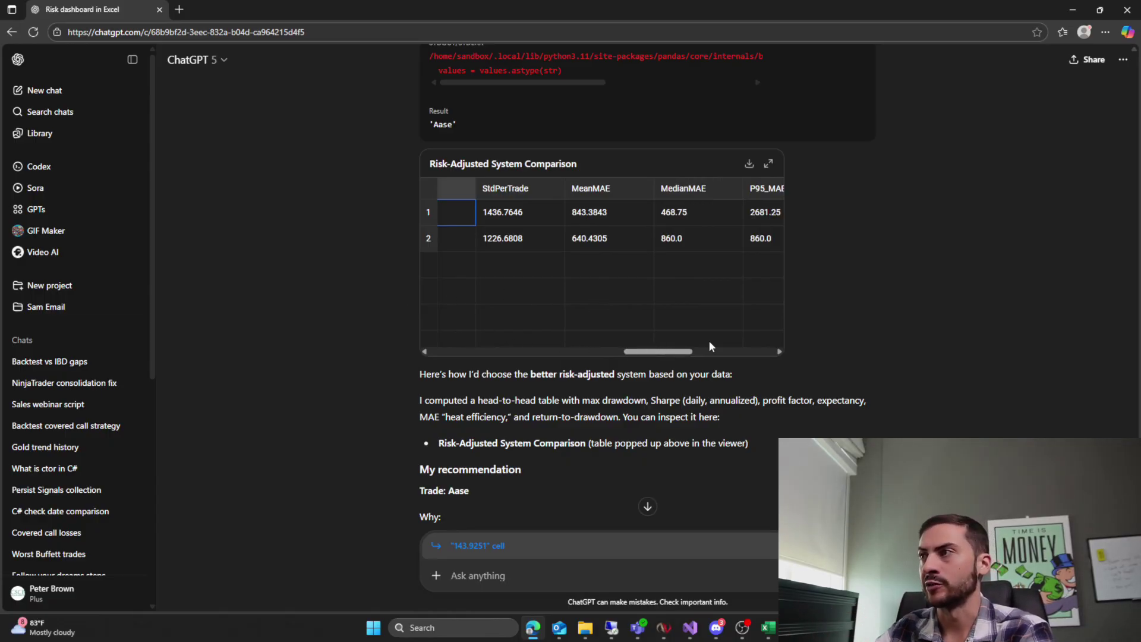
mouse_move(658, 351)
mouse_down()
mouse_move(786, 350)
mouse_move(476, 369)
mouse_move(766, 361)
mouse_move(668, 354)
mouse_move(762, 344)
mouse_move(675, 350)
mouse_up()
scroll(361, 366, down, 4)
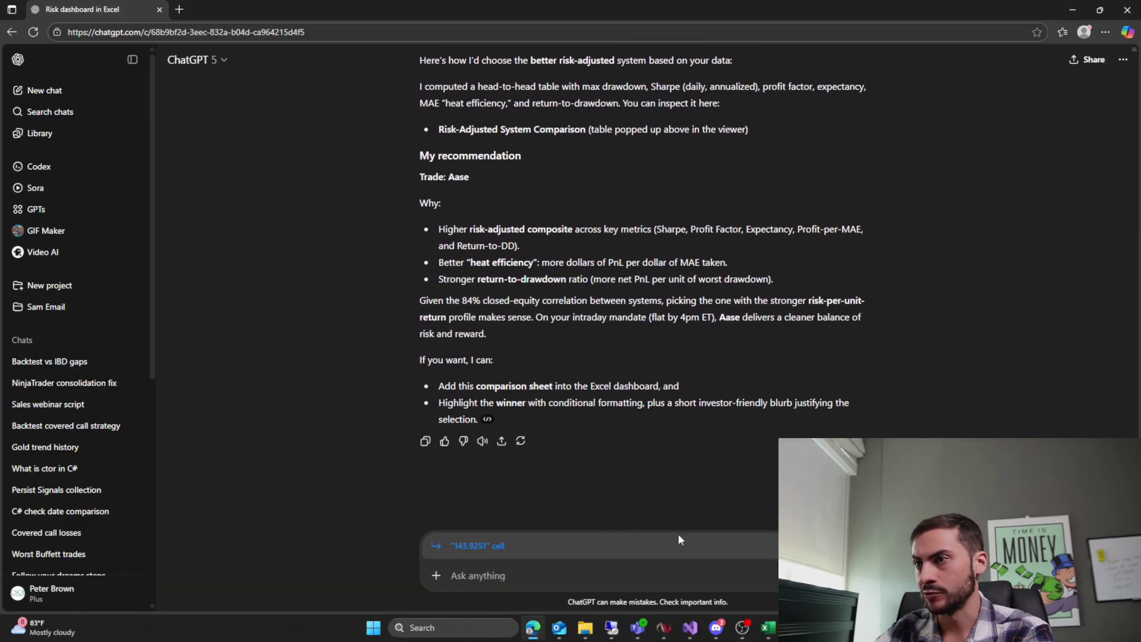
Step: Review the Trades and SystemStats sheets and the CapitalReq sheet's 37336.8 conservative capital amount
mouse_move(769, 628)
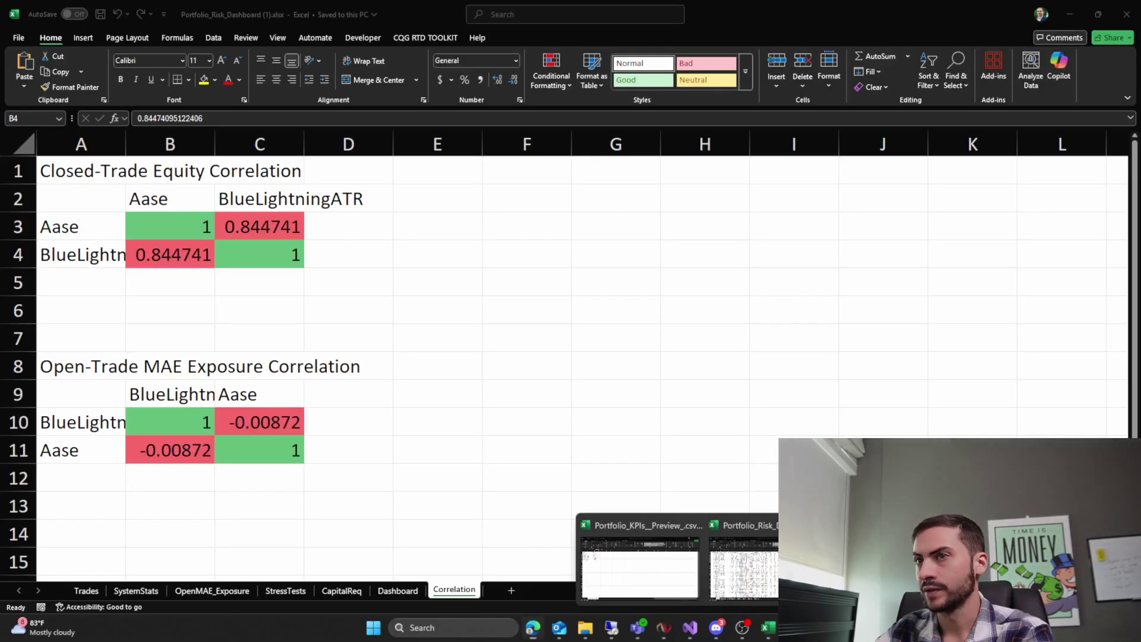
click(746, 564)
click(87, 590)
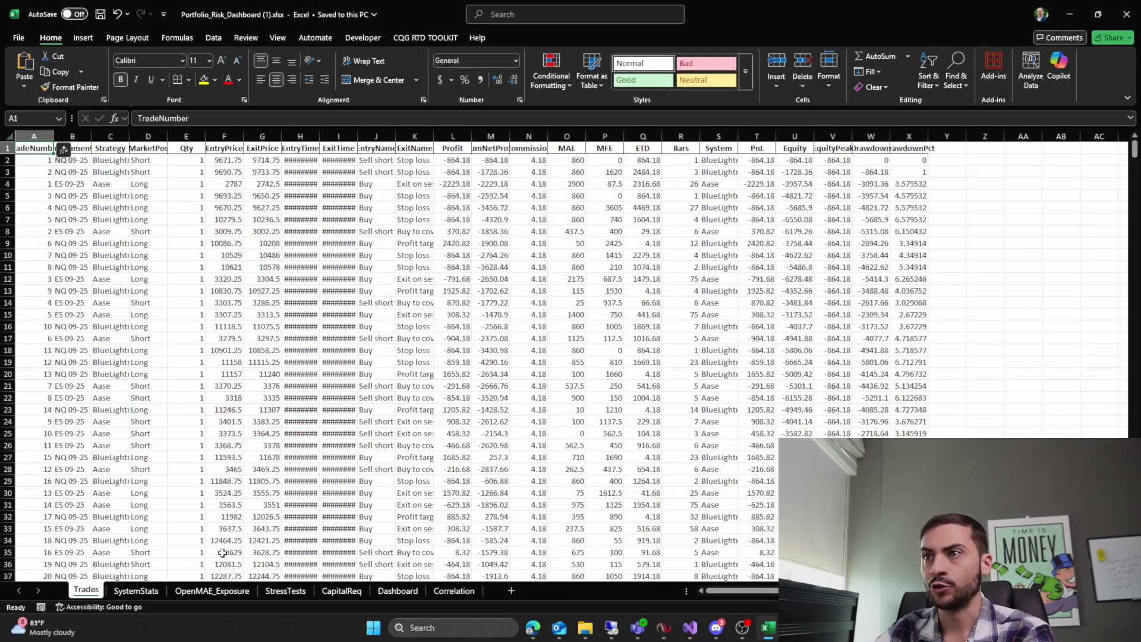
click(136, 590)
click(341, 590)
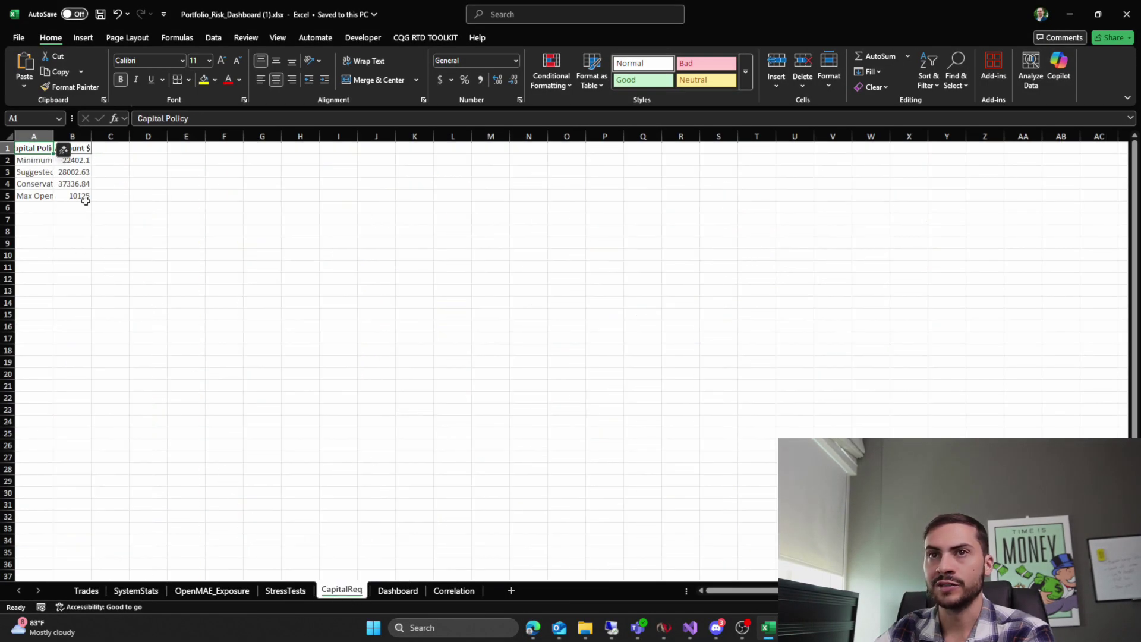
click(67, 187)
scroll(40, 186, up, 2)
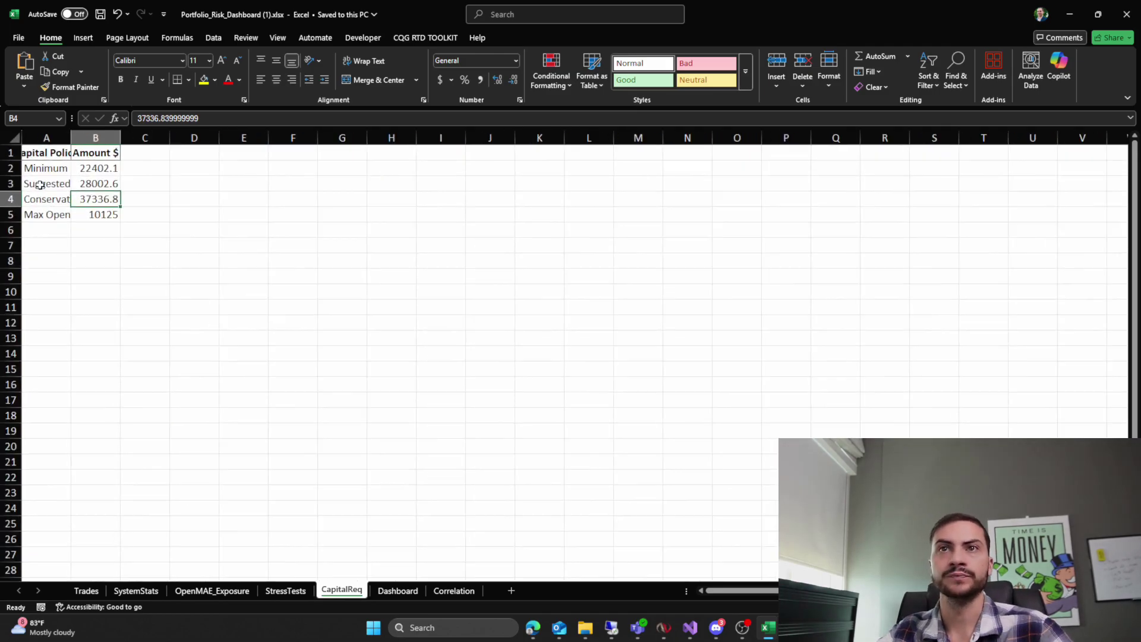
scroll(40, 184, up, 1)
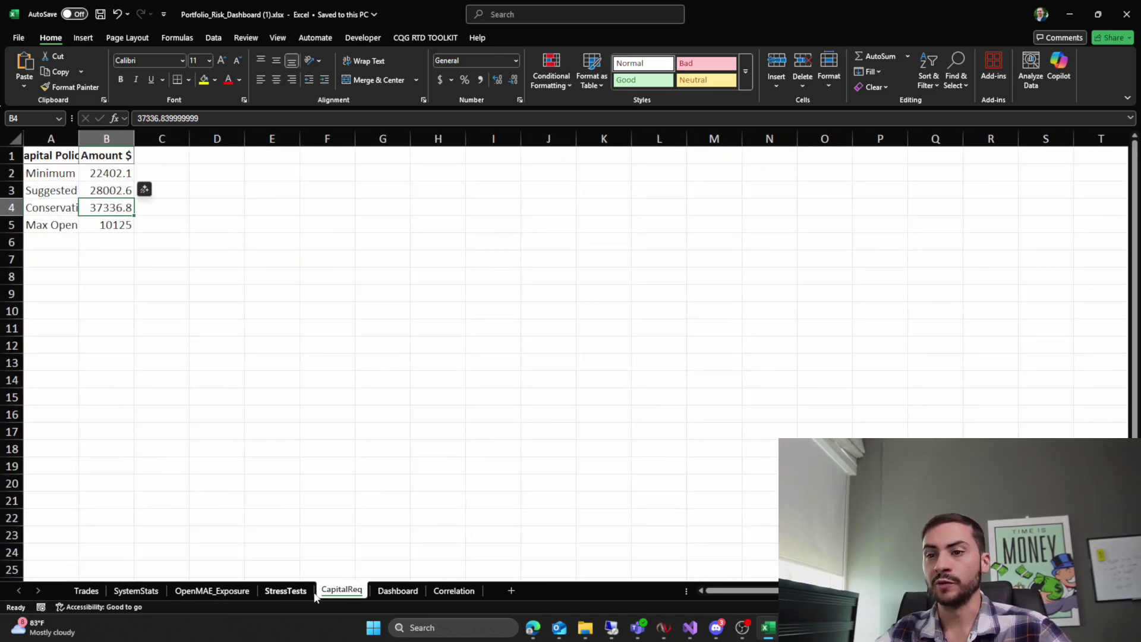
Step: Check StressTests and Correlation, then show OpenMAE_Exposure with column A widened to display times
click(289, 591)
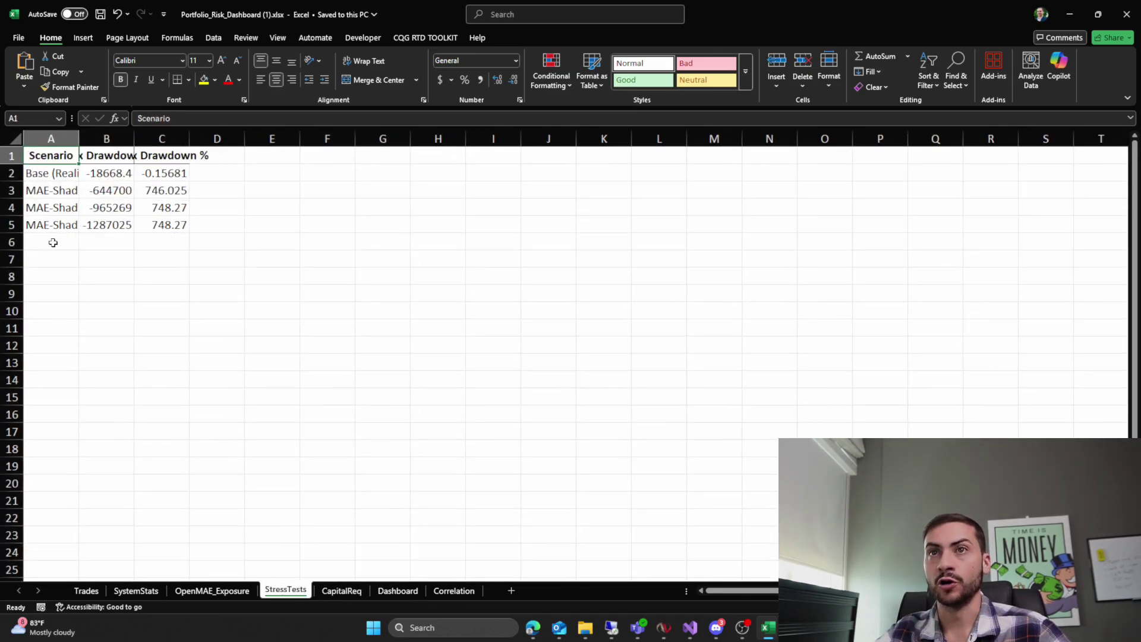
click(454, 590)
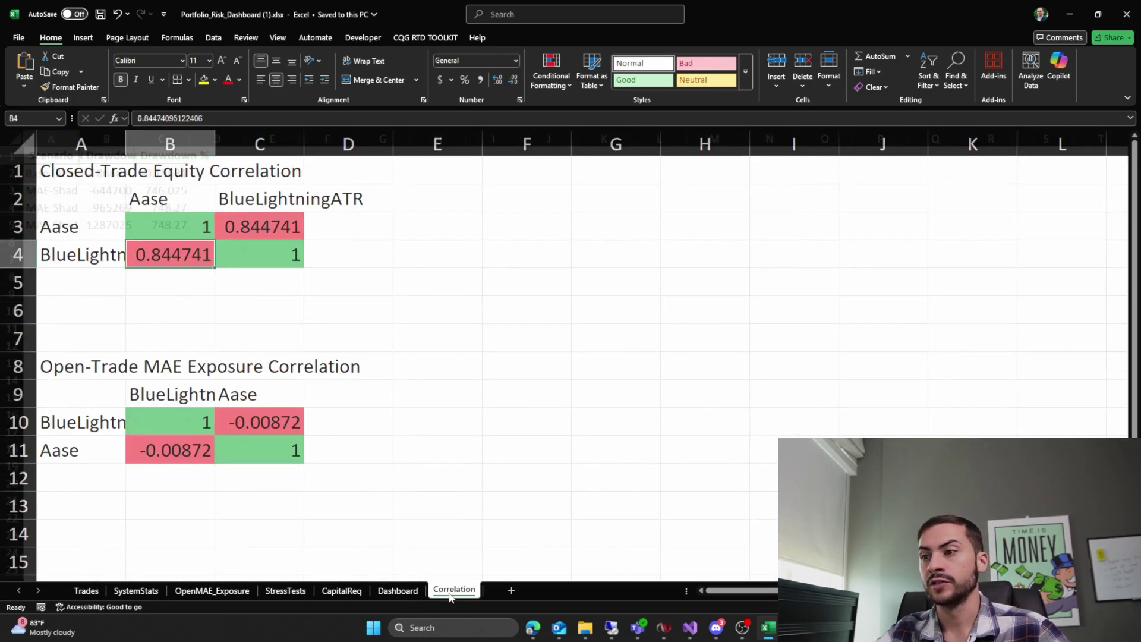
click(284, 591)
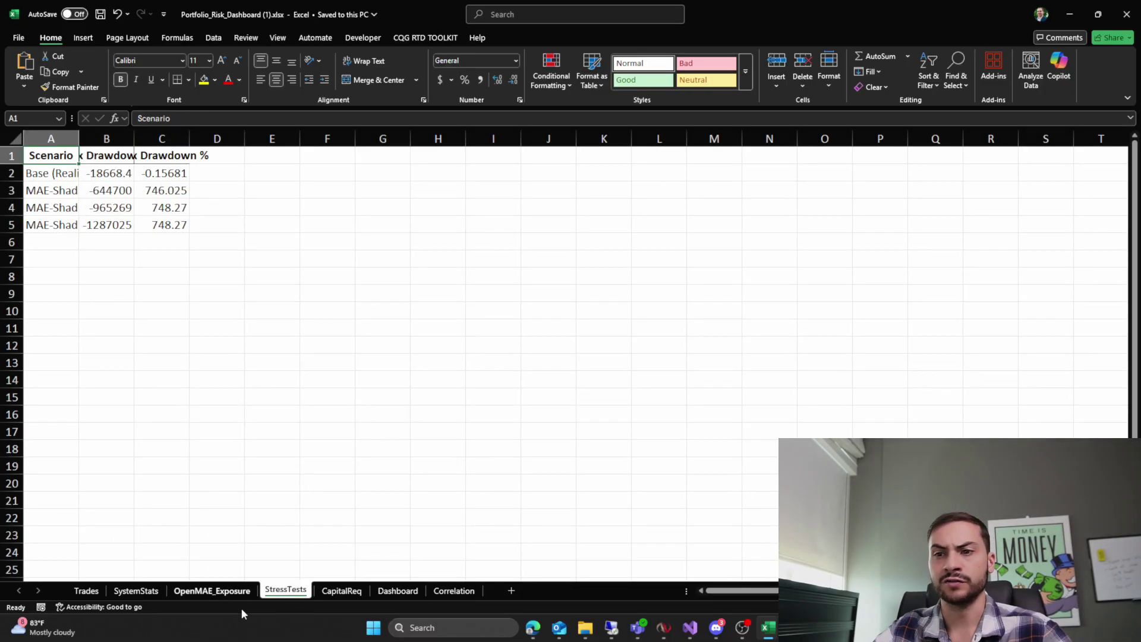
click(228, 591)
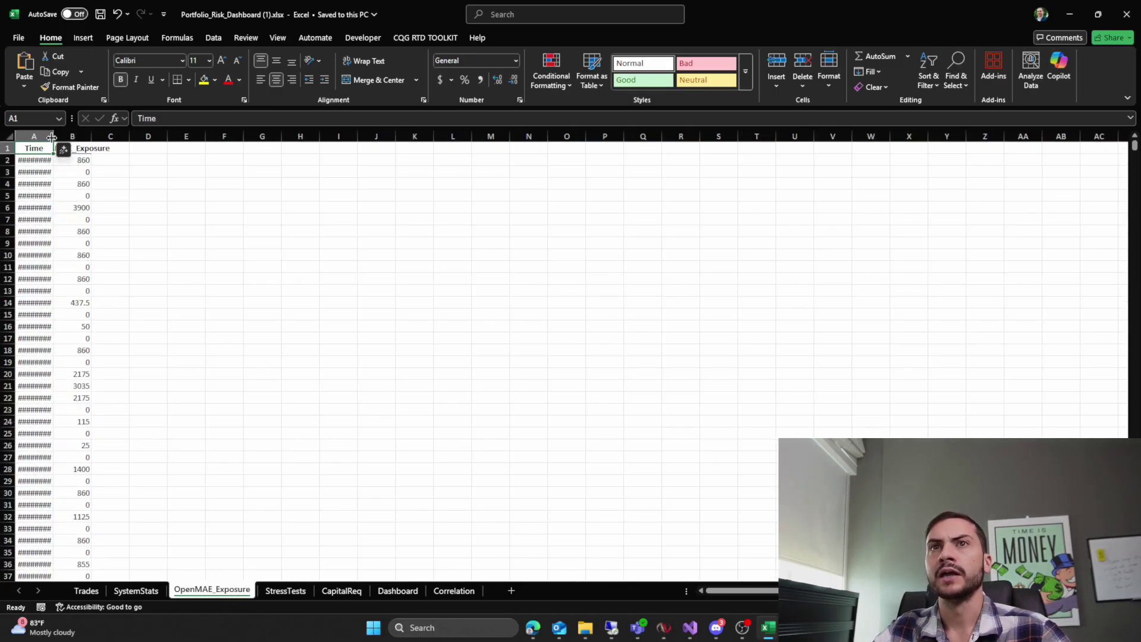
drag(52, 137, 52, 137)
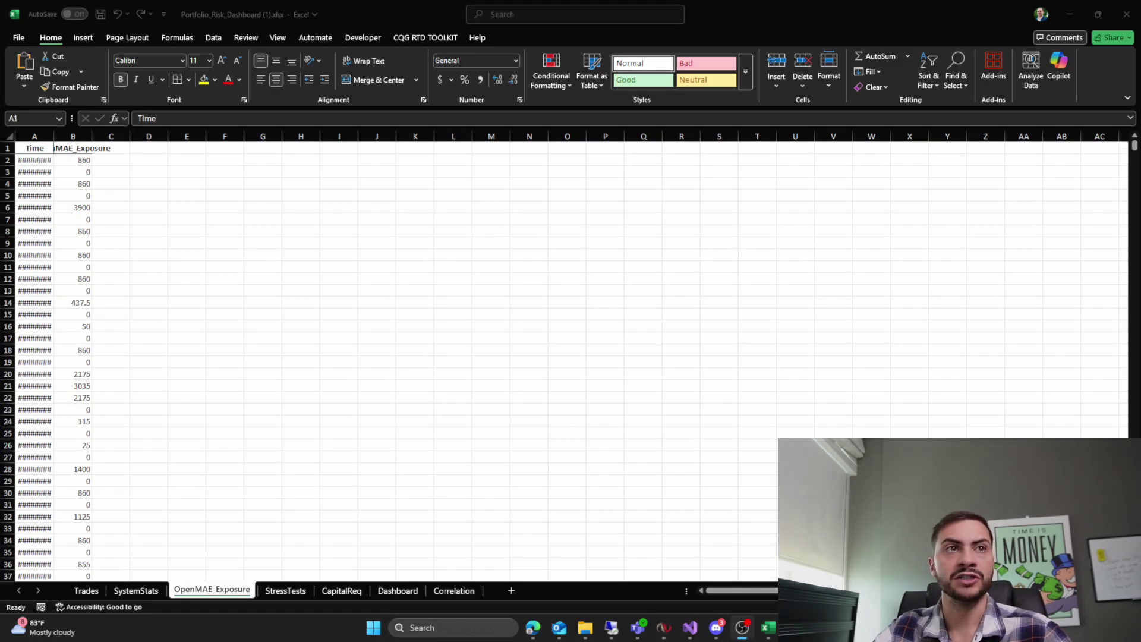